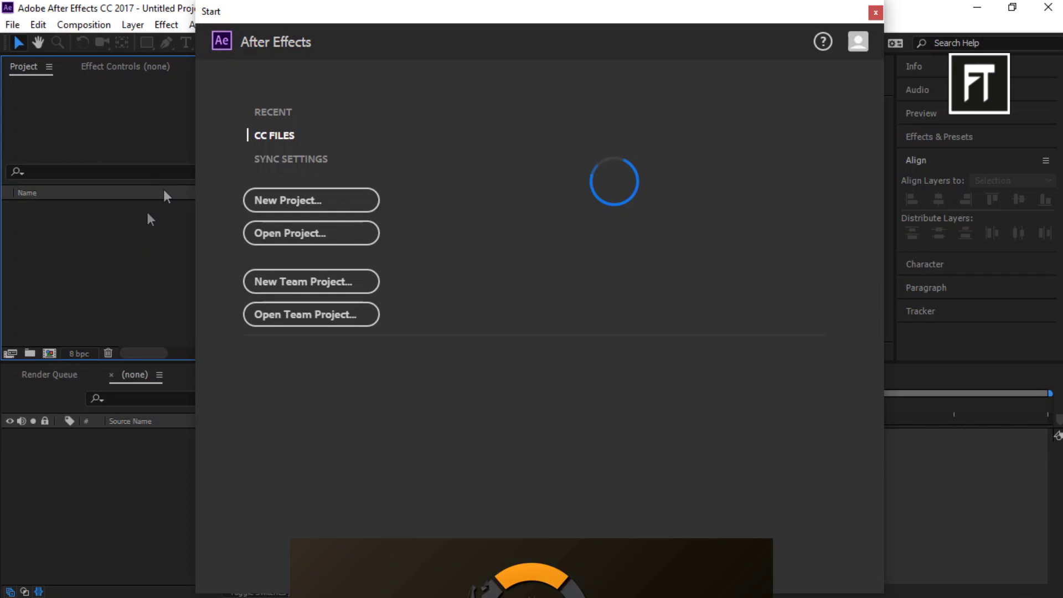
# Create a new project with a 1920×1080, six-second, 24 fps Comp 1
pyautogui.click(315, 201)
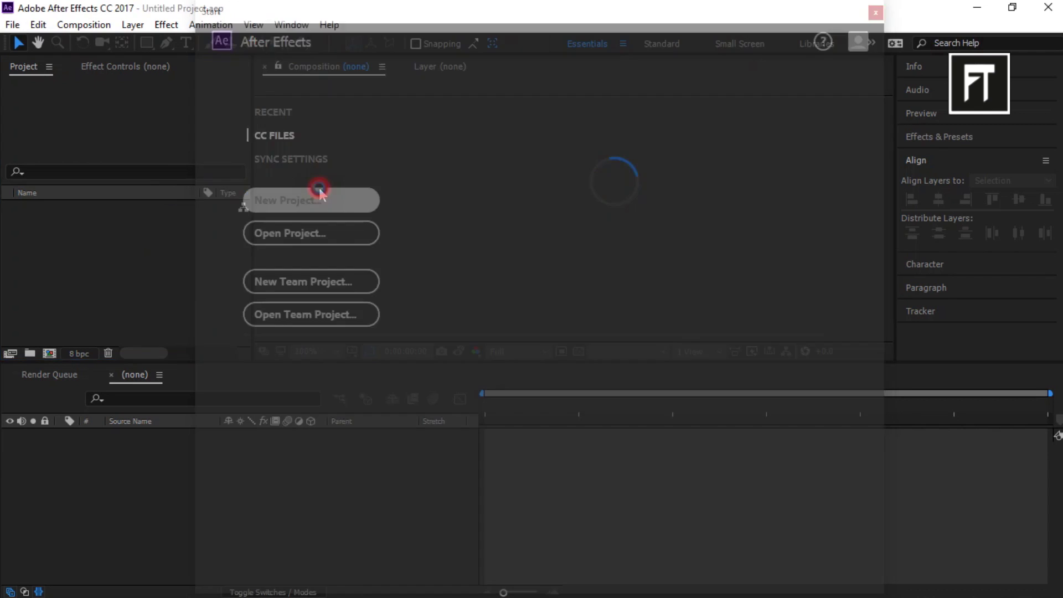
pyautogui.click(49, 353)
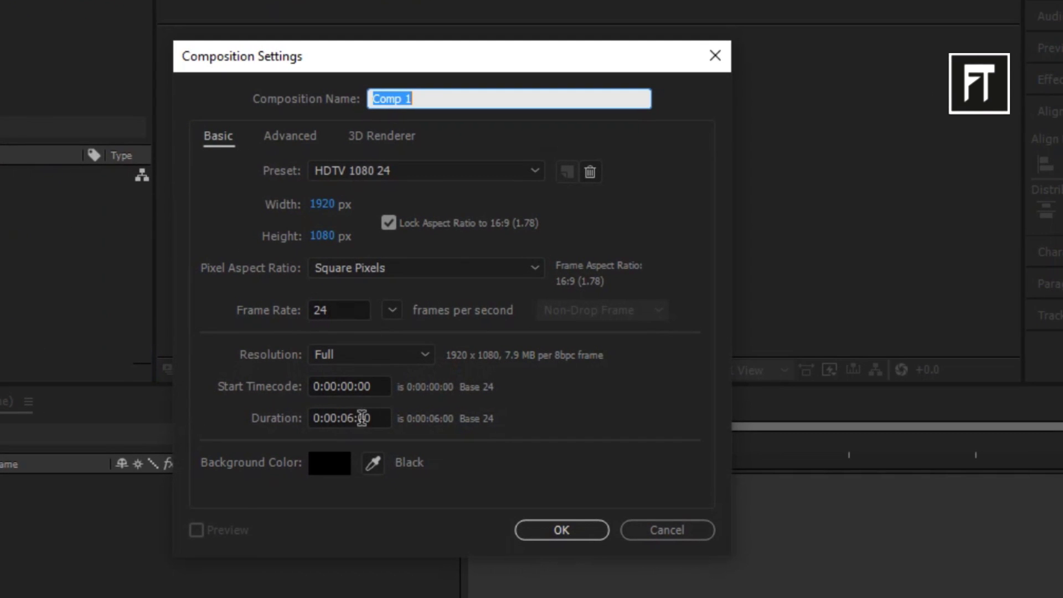
pyautogui.click(562, 530)
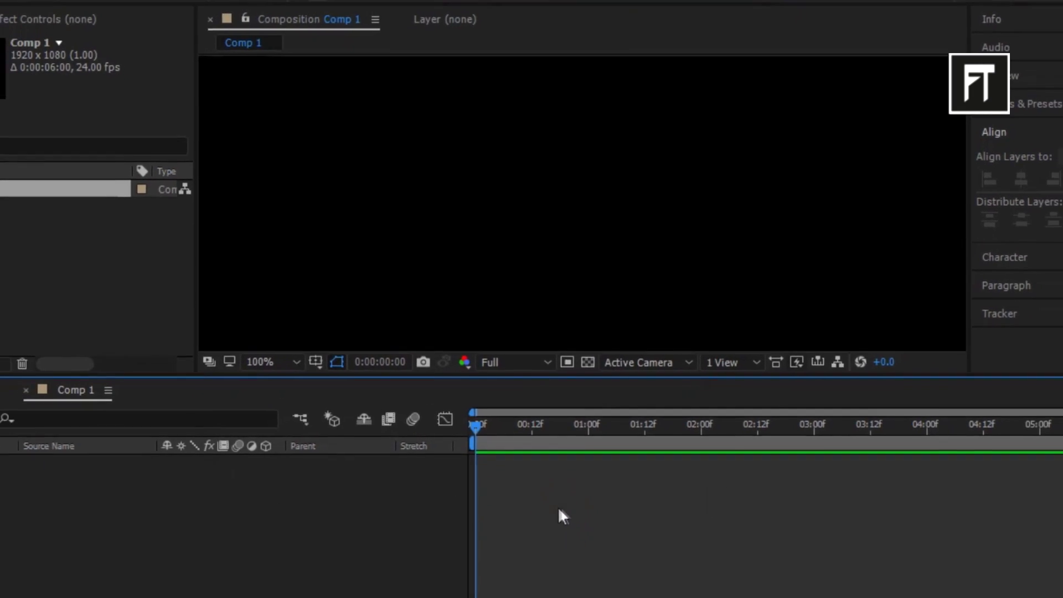
# Import Flat Bird Icon.ai as footage and add it to Comp 1 as its first layer
pyautogui.click(440, 594)
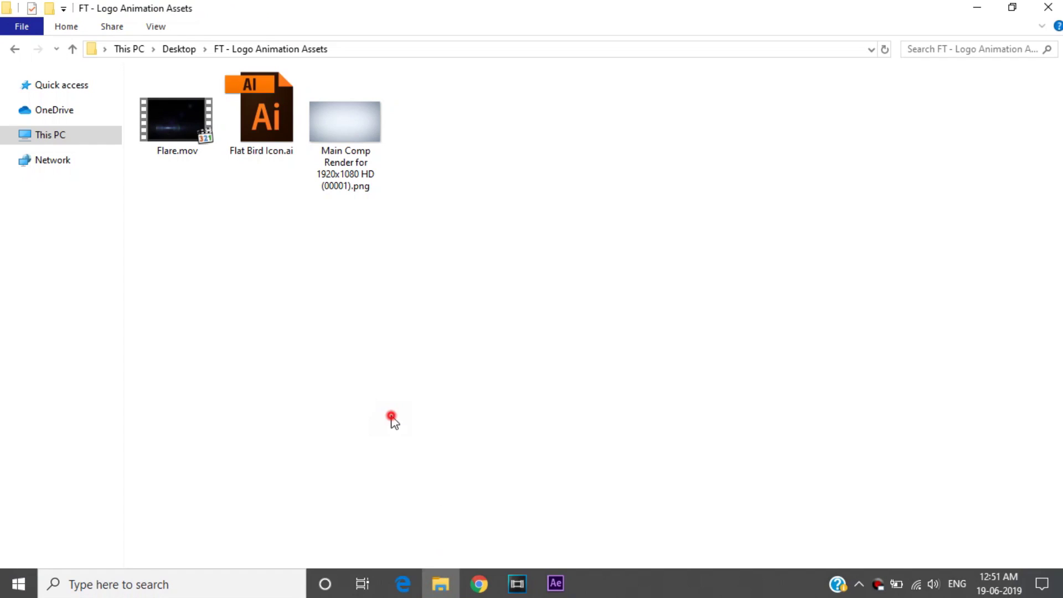
pyautogui.moveTo(264, 112); pyautogui.dragTo(118, 313)
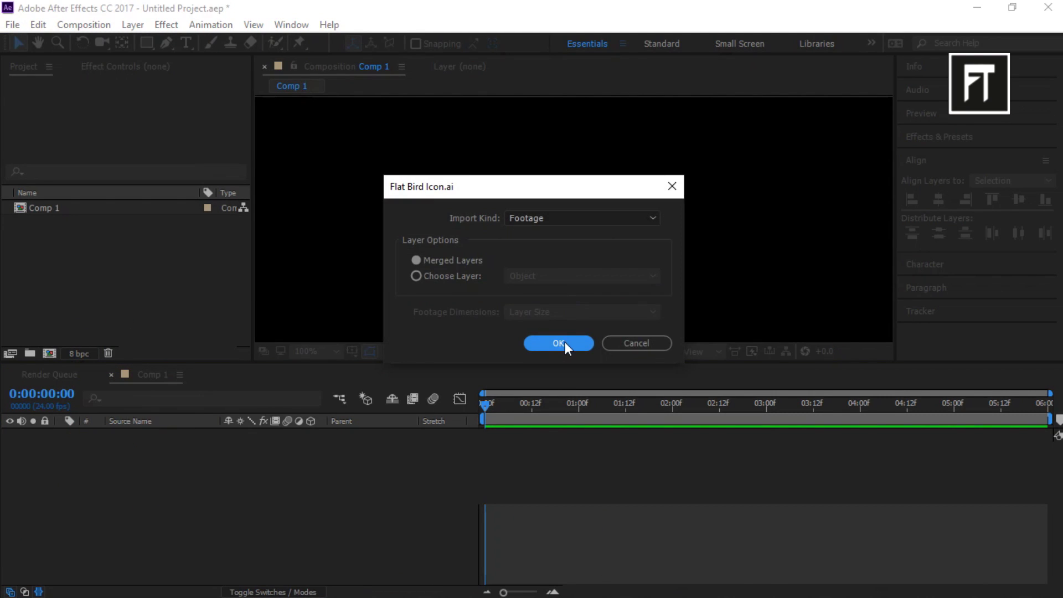
pyautogui.click(560, 342)
pyautogui.moveTo(108, 218); pyautogui.dragTo(177, 488)
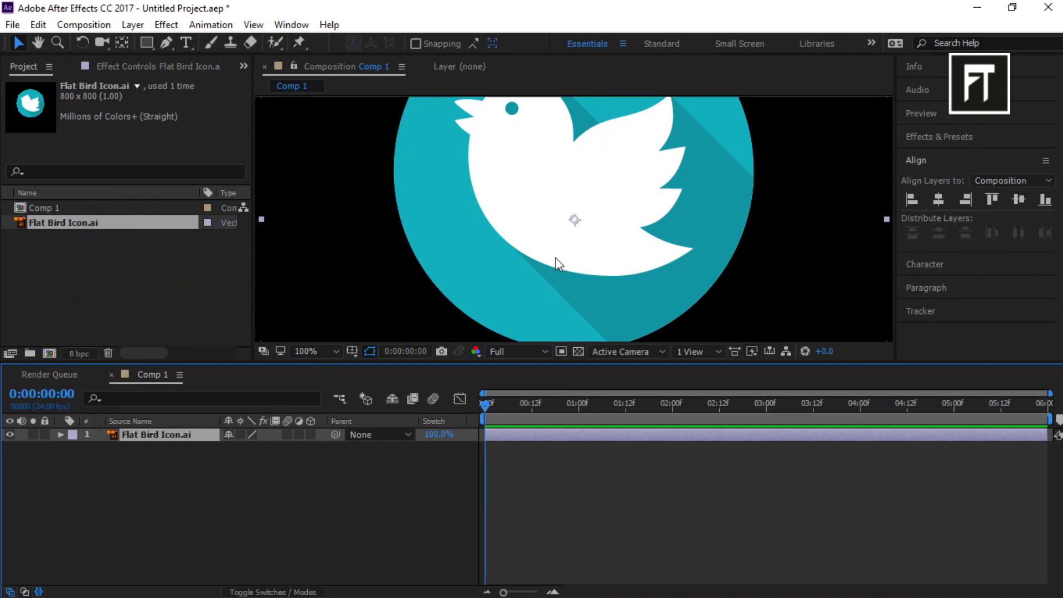
# Zoom the composition viewer to 25% and turn on the Proportional Grid
pyautogui.press(',')
pyautogui.click(354, 352)
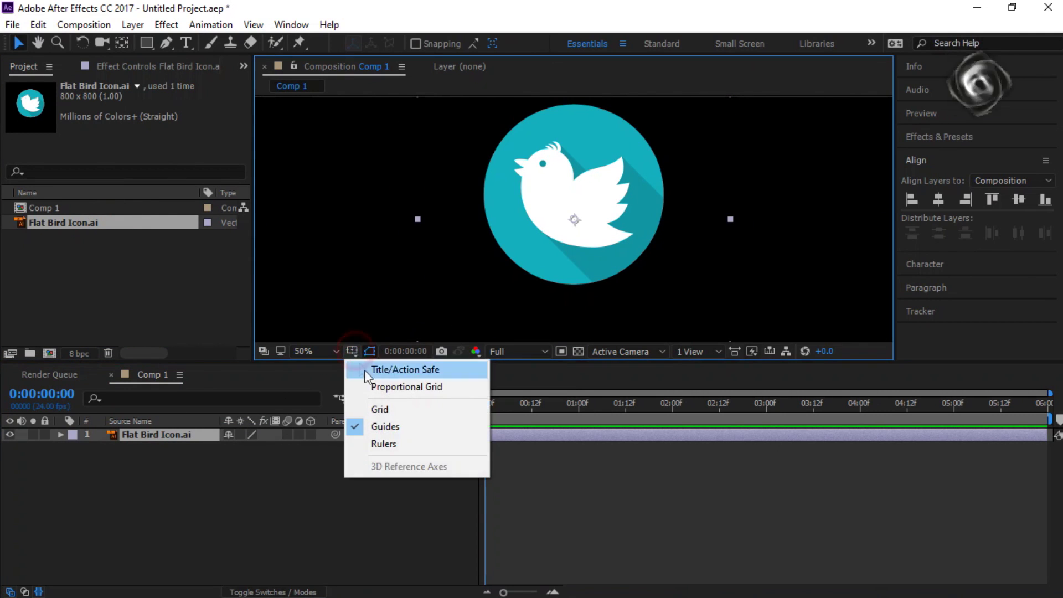
pyautogui.click(388, 386)
pyautogui.press(',')
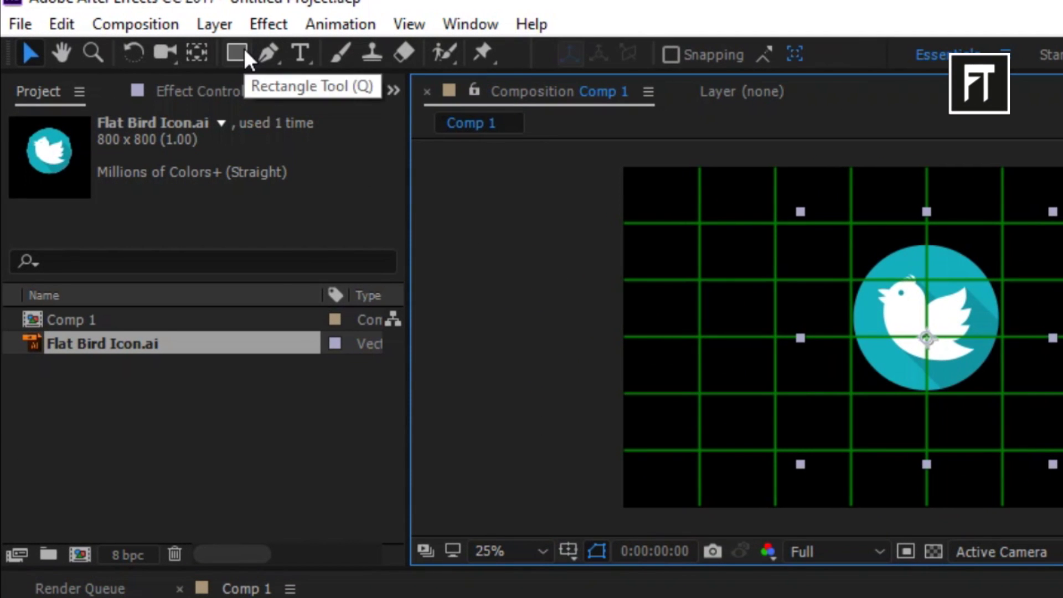
# Draw thin, stacked horizontal rectangle strip masks across the bird logo layer
pyautogui.click(242, 51)
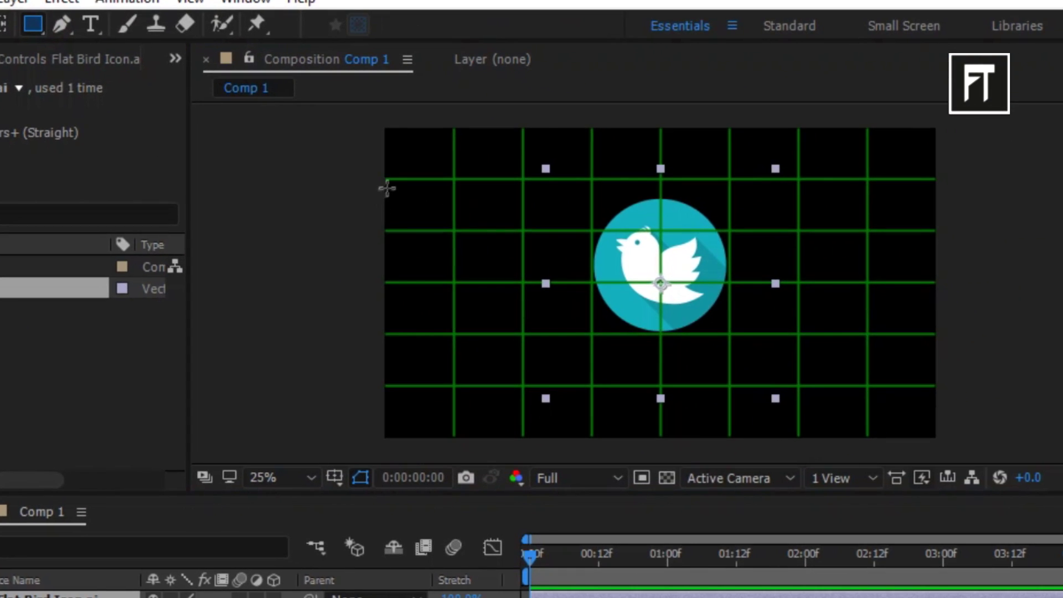
pyautogui.click(387, 188)
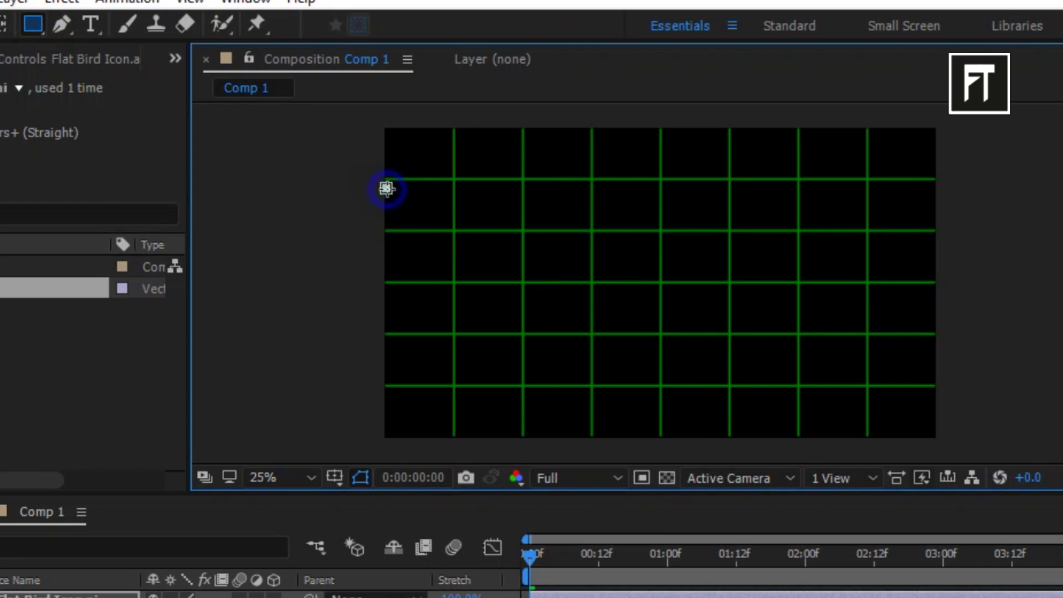
pyautogui.moveTo(387, 188); pyautogui.dragTo(947, 211)
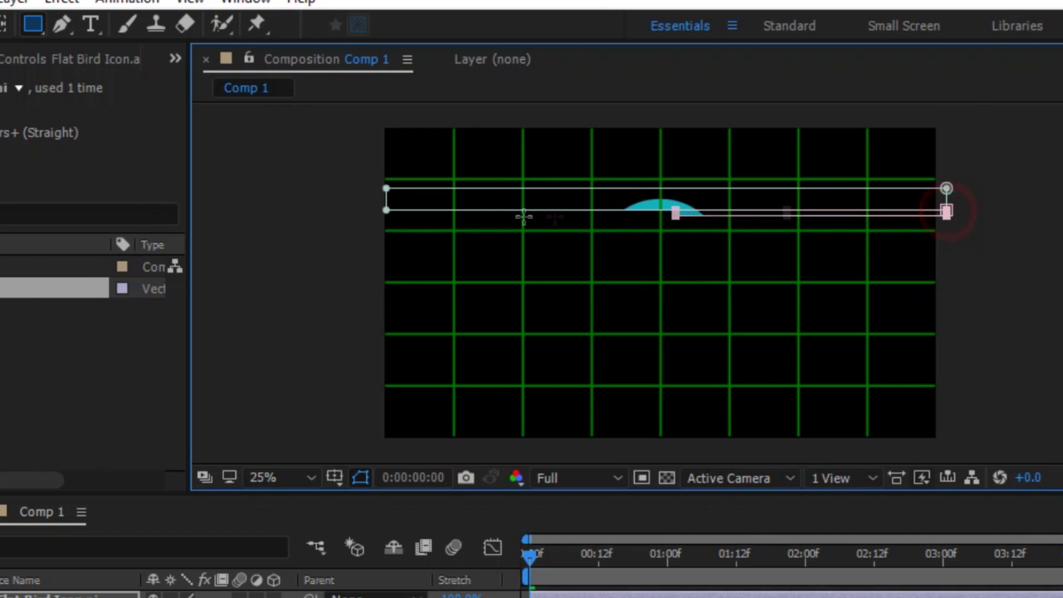
pyautogui.moveTo(523, 217); pyautogui.dragTo(393, 224)
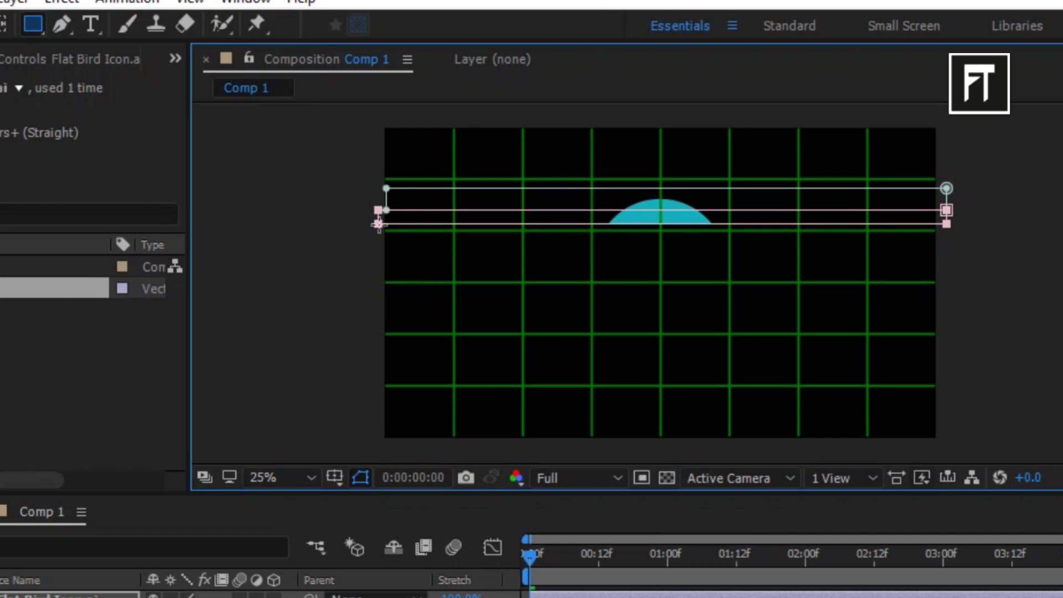
pyautogui.moveTo(499, 241); pyautogui.dragTo(810, 249)
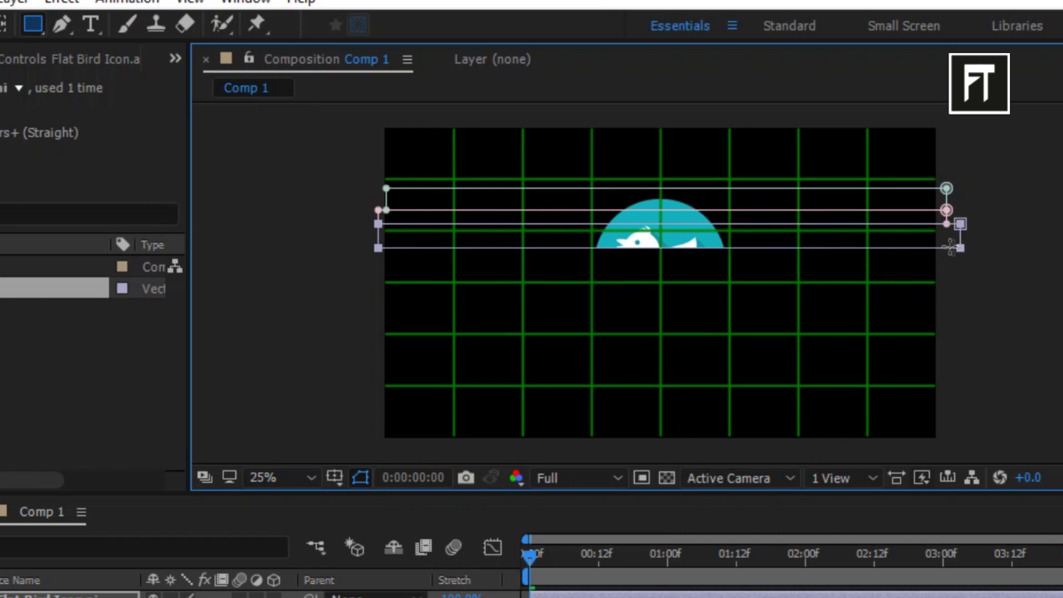
pyautogui.moveTo(951, 247); pyautogui.dragTo(919, 262)
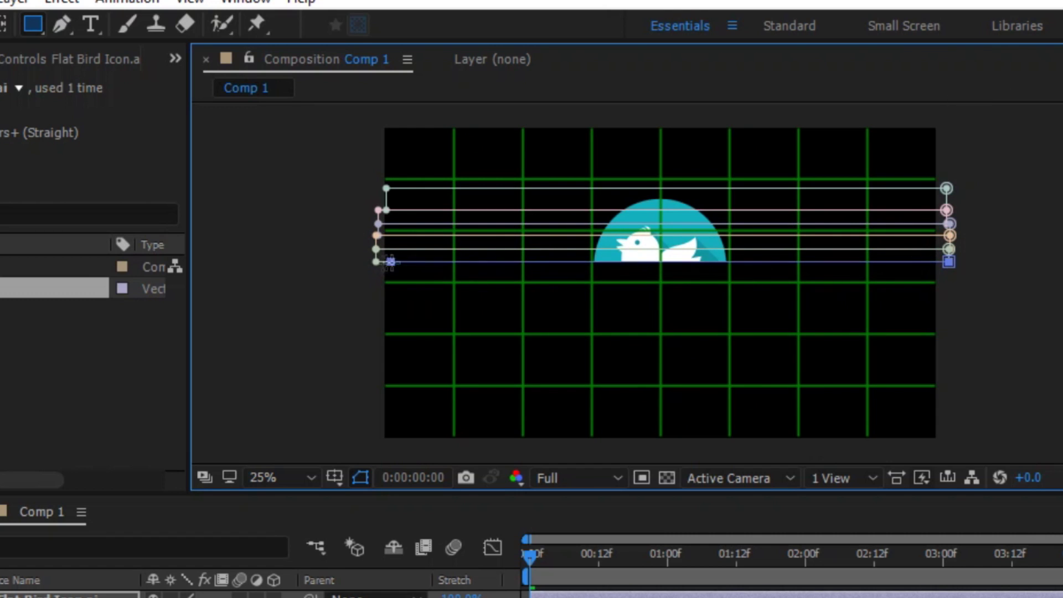
pyautogui.moveTo(391, 261); pyautogui.dragTo(370, 333)
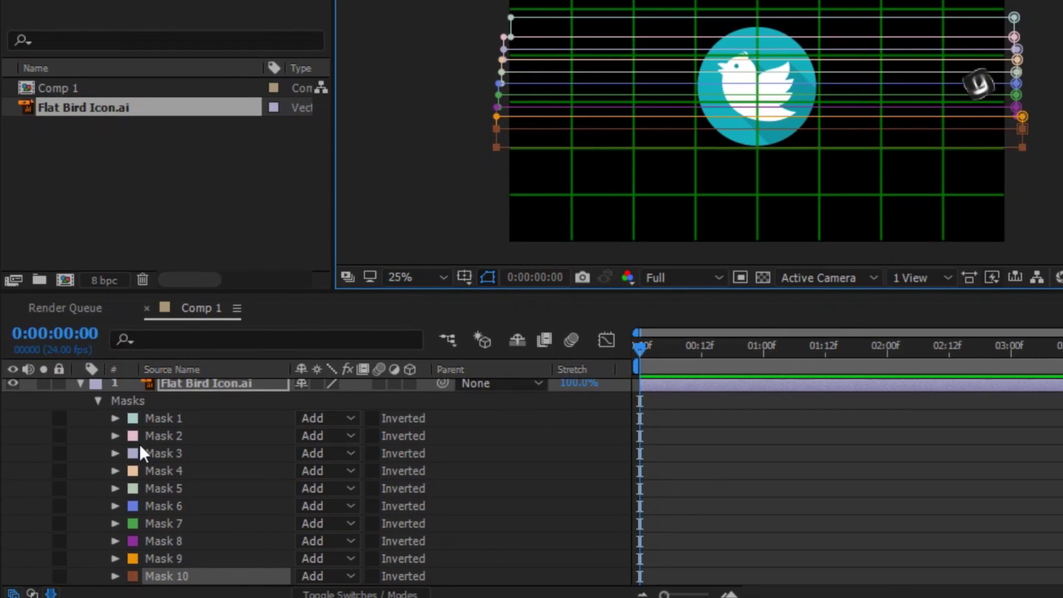
# Collapse the logo layer's mask list and turn off the Proportional Grid
pyautogui.scroll(-1, 215, 455)
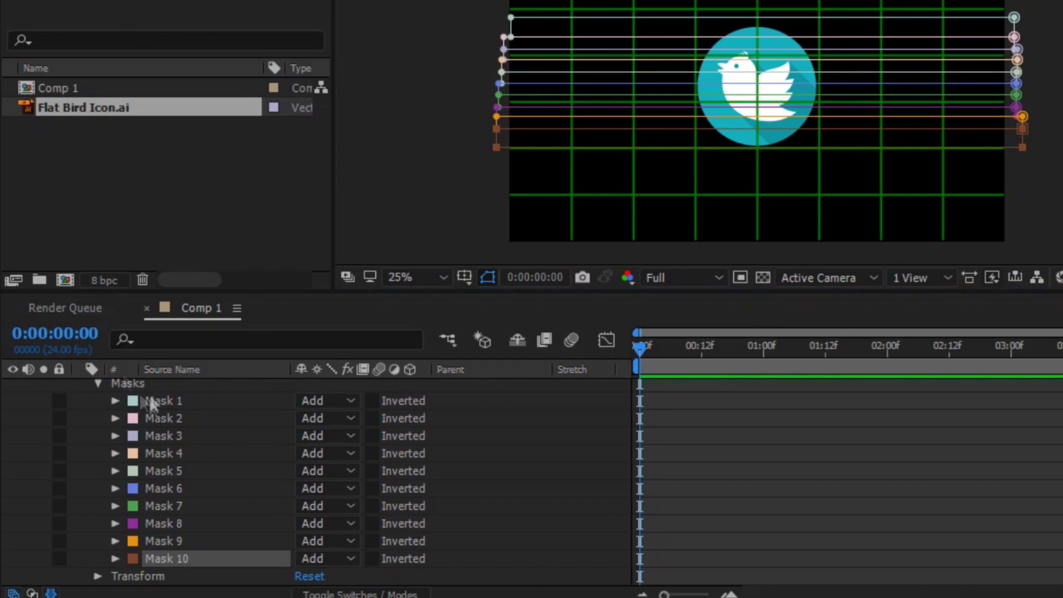
pyautogui.scroll(1, 80, 424)
pyautogui.click(80, 387)
pyautogui.click(150, 484)
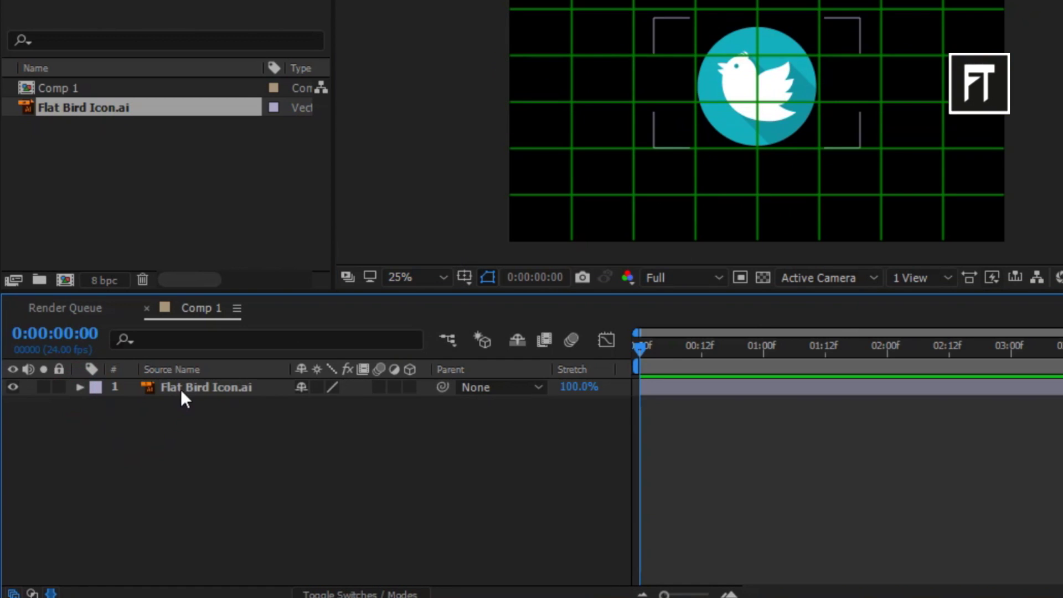
pyautogui.click(180, 390)
pyautogui.click(464, 278)
pyautogui.click(515, 325)
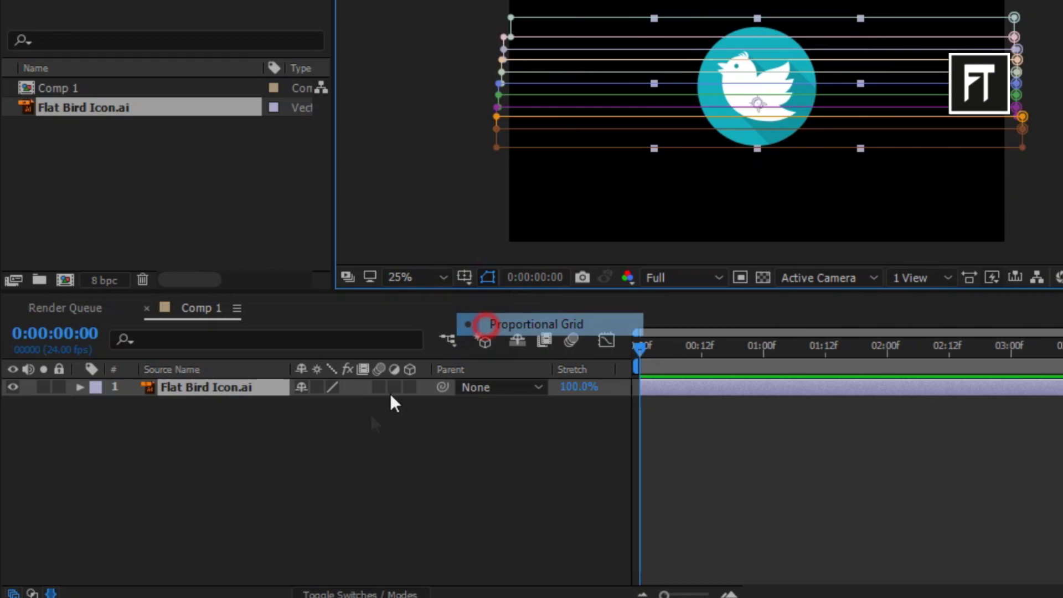
# Show layer names and duplicate the bird logo layer with Ctrl+D into ten layers
pyautogui.click(331, 454)
pyautogui.click(157, 375)
pyautogui.click(158, 383)
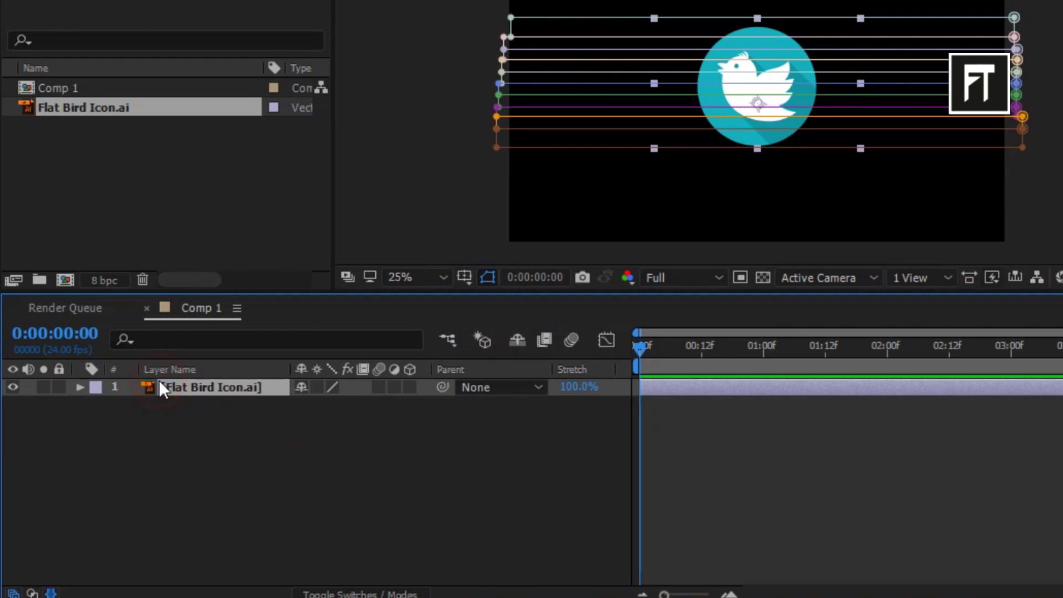
pyautogui.hotkey('ctrl', 'd')
pyautogui.hotkey('ctrl', 'd')
pyautogui.hotkey('ctrl', 'd')
pyautogui.hotkey('ctrl', 'd')
pyautogui.hotkey('ctrl', 'd')
pyautogui.hotkey('ctrl', 'd')
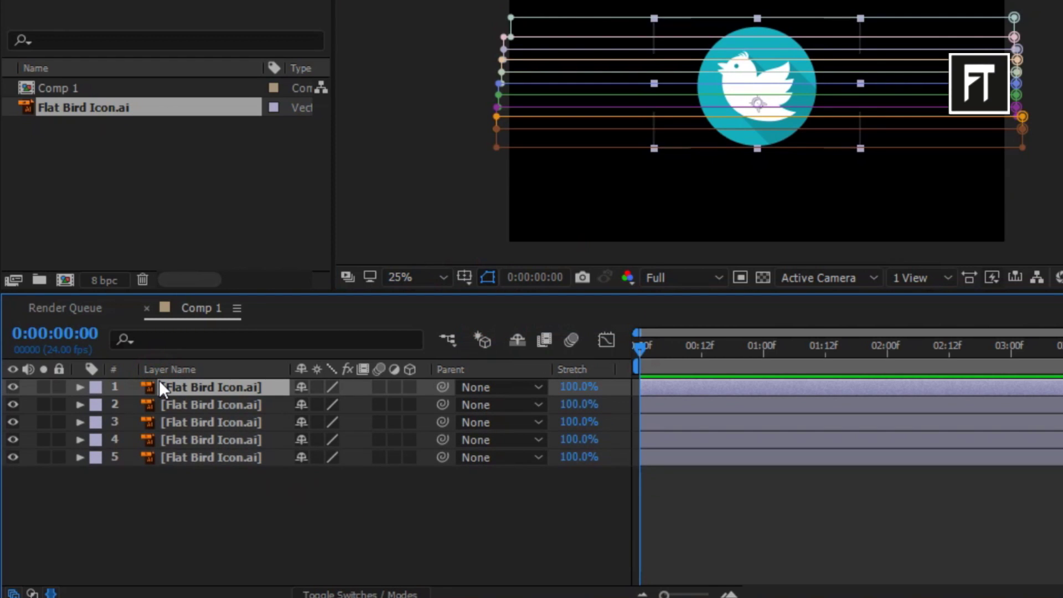
pyautogui.hotkey('ctrl', 'd')
pyautogui.hotkey('ctrl', 'd')
pyautogui.hotkey('ctrl', 'd')
pyautogui.click(148, 563)
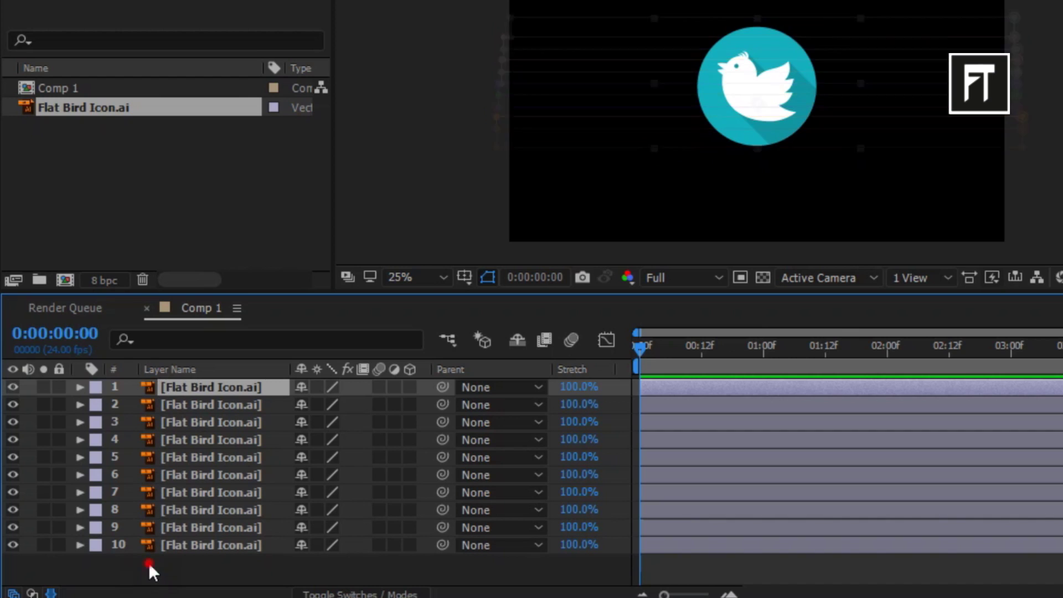
# On layer 1, remove Masks 2–10 so only Mask 1 remains
pyautogui.click(81, 386)
pyautogui.click(100, 403)
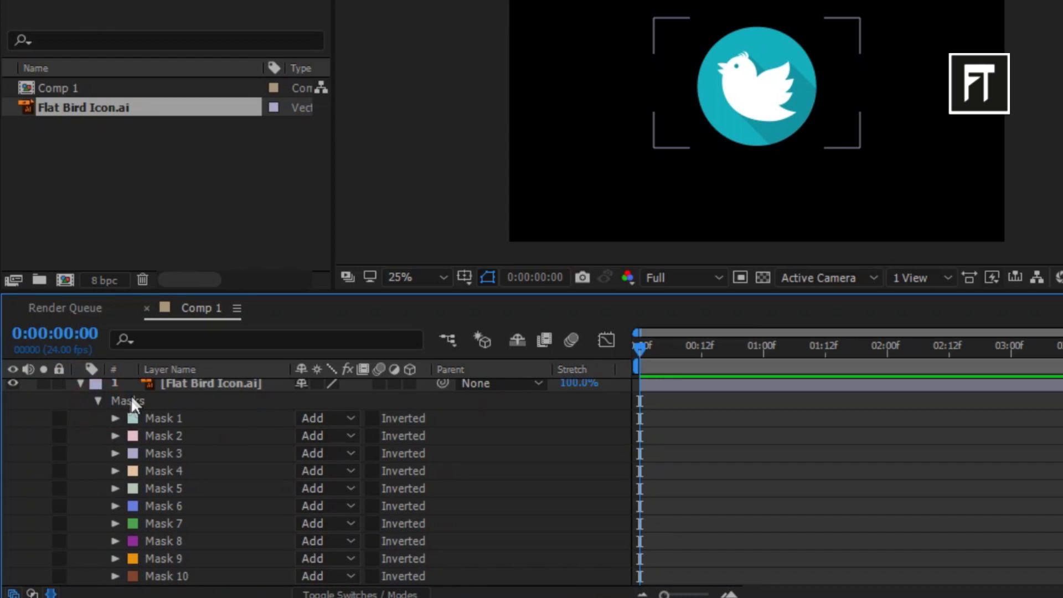
pyautogui.scroll(1, 188, 431)
pyautogui.click(186, 387)
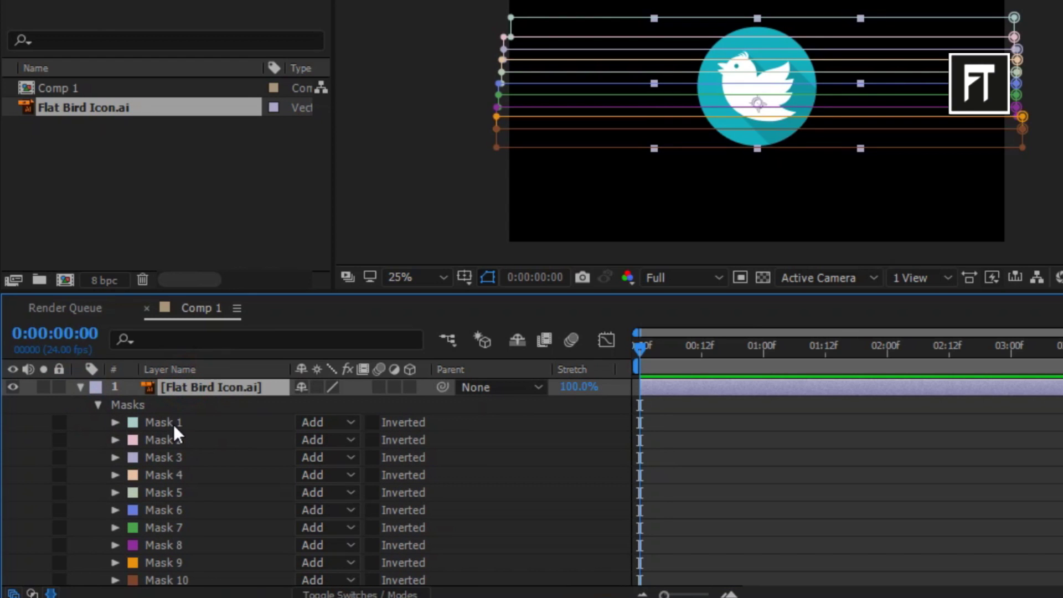
pyautogui.click(174, 424)
pyautogui.click(180, 441)
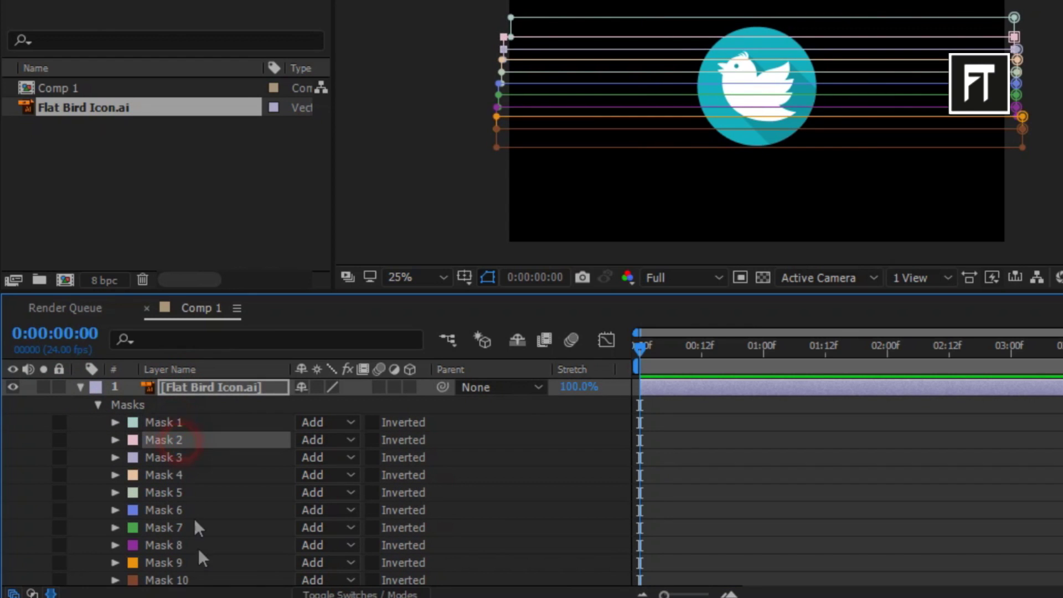
pyautogui.keyDown('shift'); pyautogui.click(197, 580); pyautogui.keyUp('shift')
pyautogui.hotkey('ctrl', 'shift', 'd')
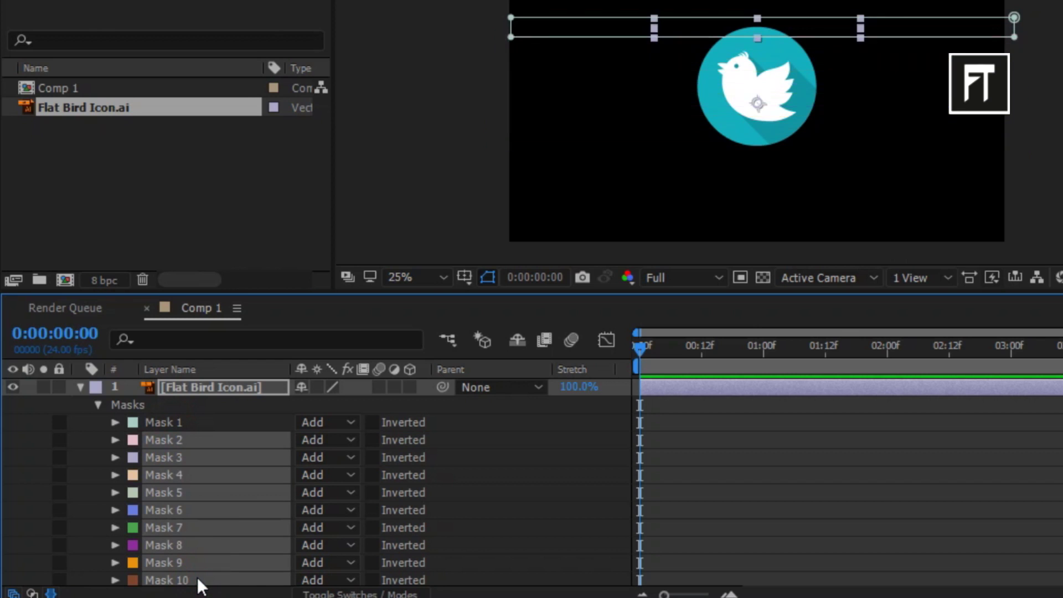
pyautogui.click(79, 388)
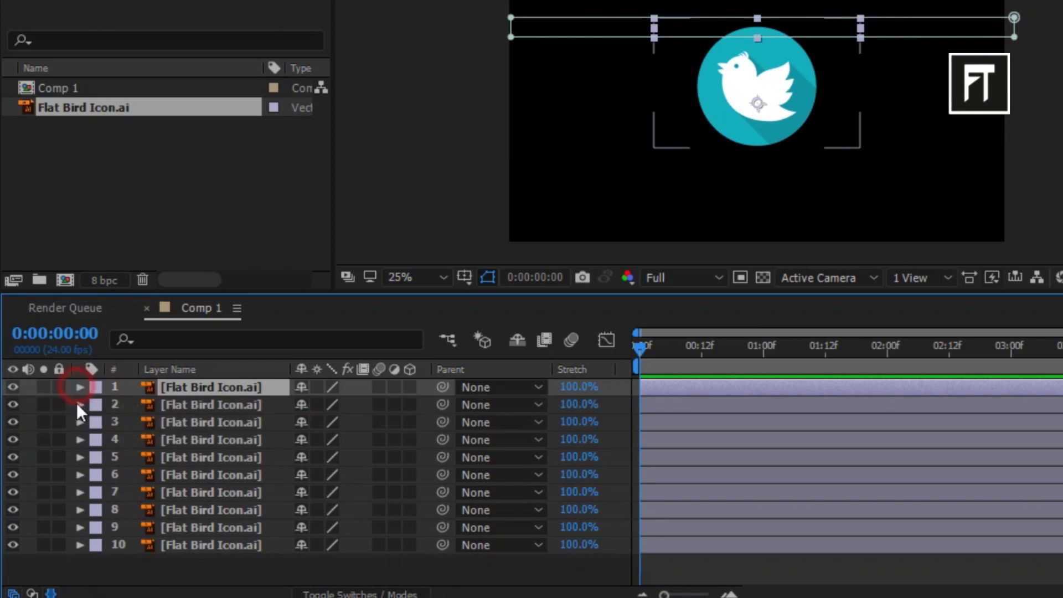
# On layer 2, delete Mask 1 and Masks 3–10, keeping only Mask 2
pyautogui.click(81, 405)
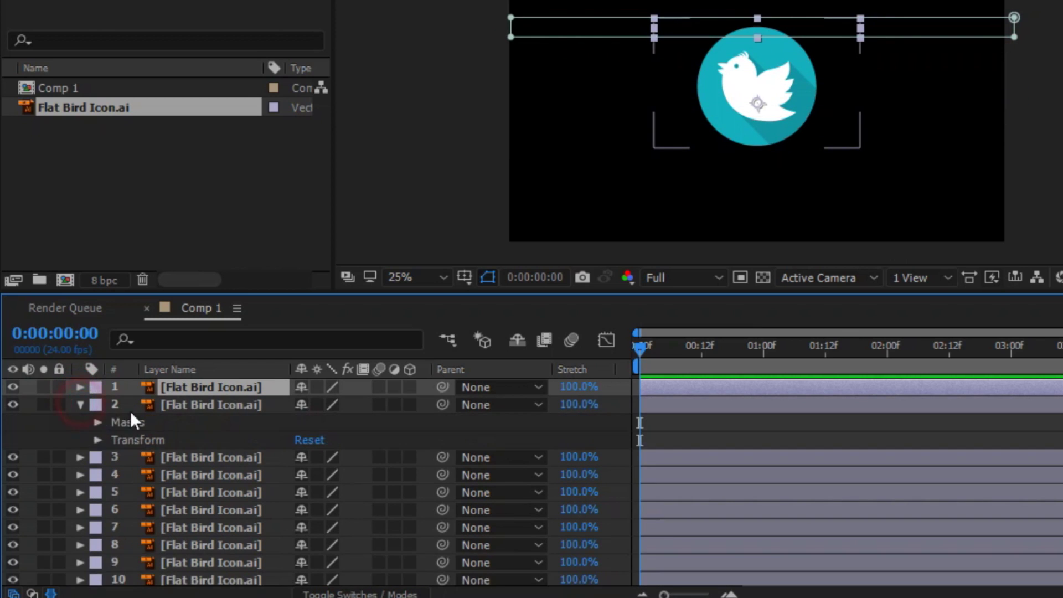
pyautogui.click(98, 422)
pyautogui.click(166, 439)
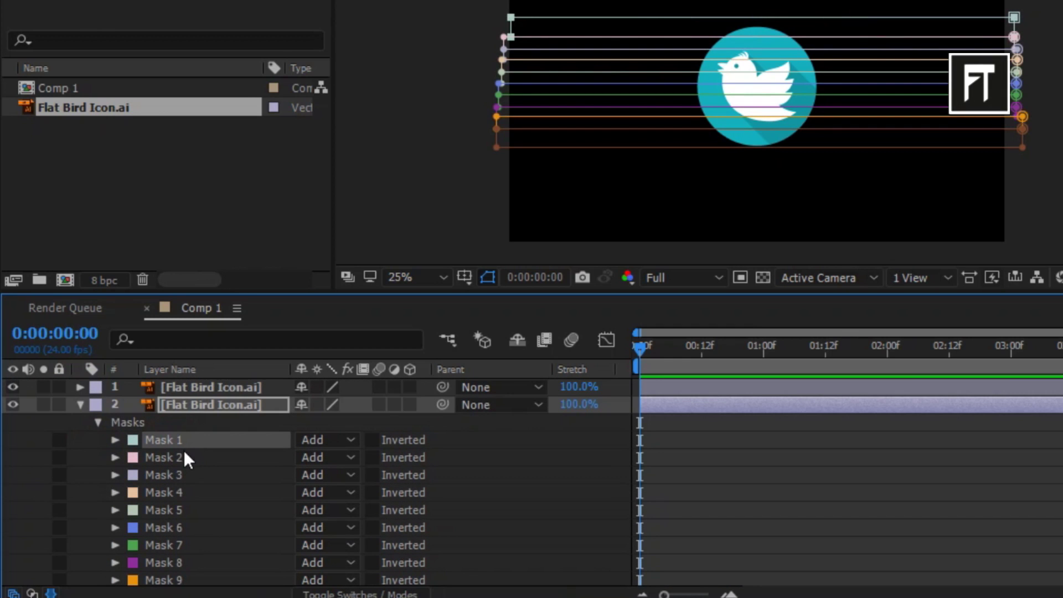
pyautogui.press('Delete')
pyautogui.click(181, 455)
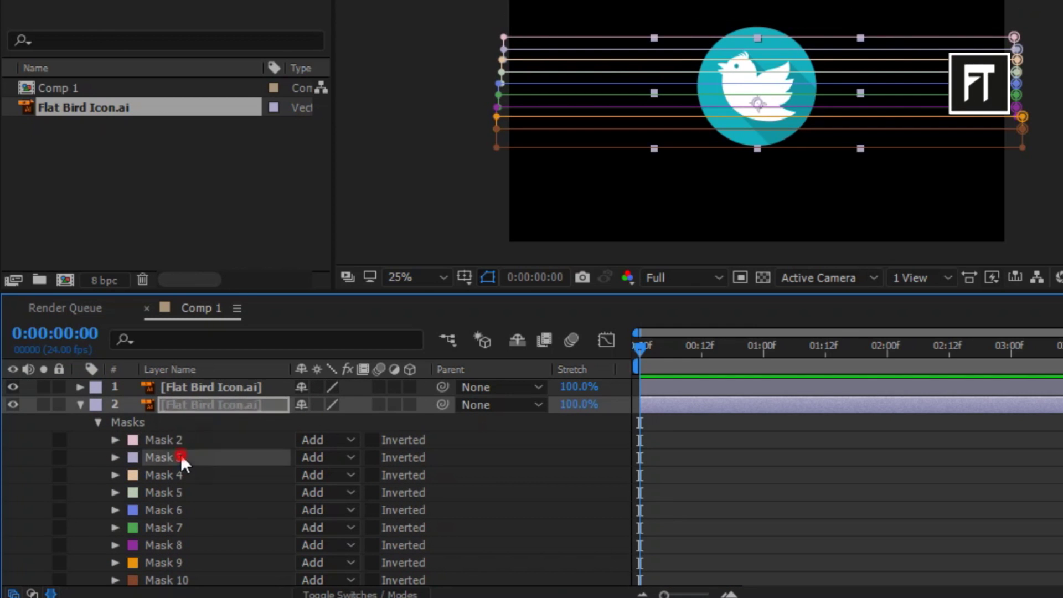
pyautogui.keyDown('shift'); pyautogui.click(185, 579); pyautogui.keyUp('shift')
pyautogui.press('Delete')
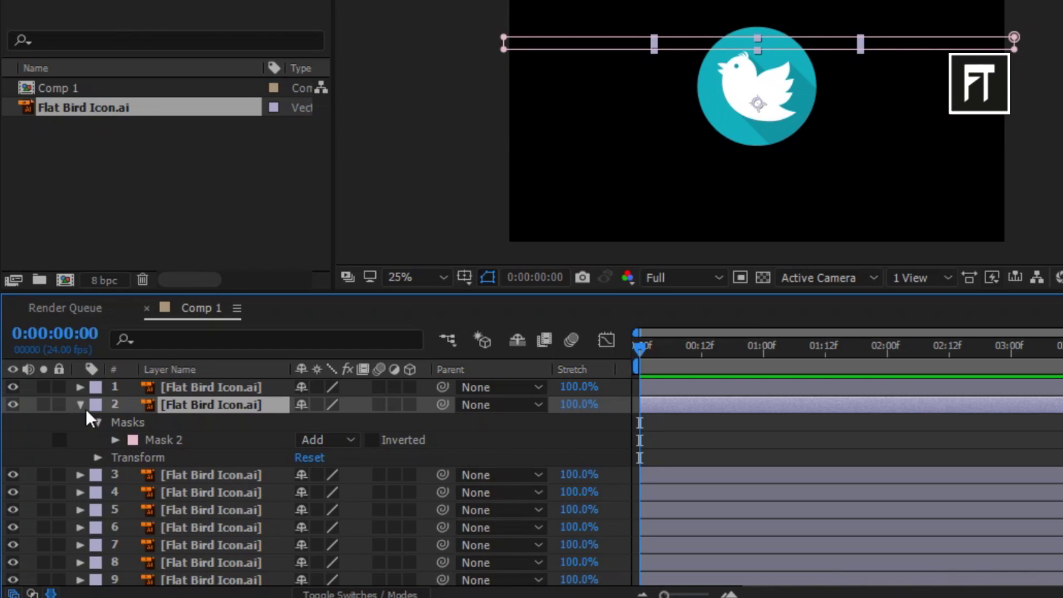
pyautogui.click(80, 405)
# On layer 3, delete Masks 1–2 and 4–10, keeping only Mask 3
pyautogui.click(81, 422)
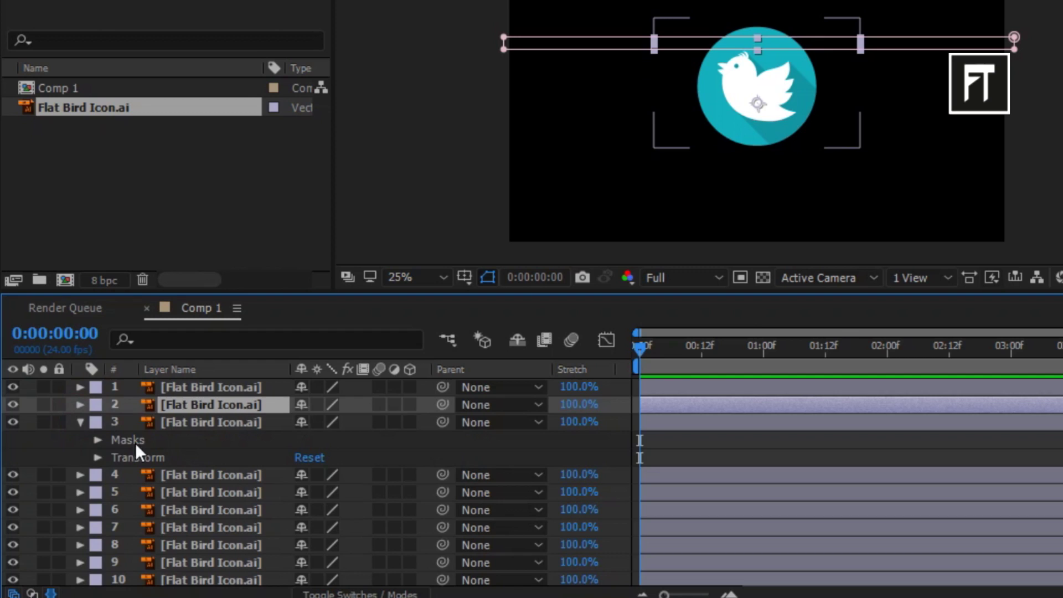
pyautogui.click(98, 439)
pyautogui.click(185, 421)
pyautogui.keyDown('shift'); pyautogui.click(184, 437); pyautogui.keyUp('shift')
pyautogui.press('Delete')
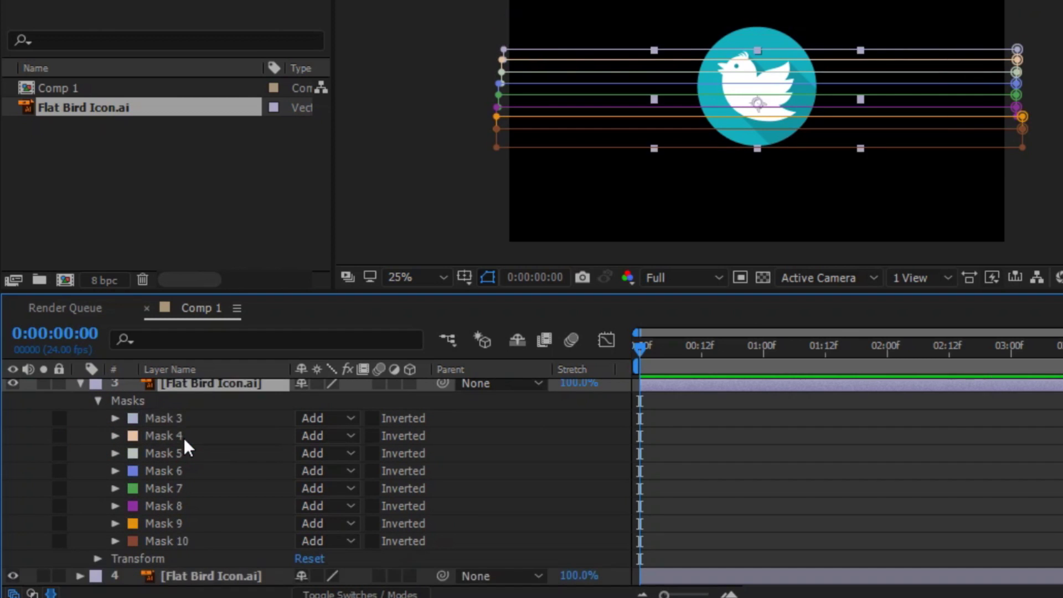
pyautogui.click(184, 437)
pyautogui.keyDown('shift'); pyautogui.click(183, 537); pyautogui.keyUp('shift')
pyautogui.press('Delete')
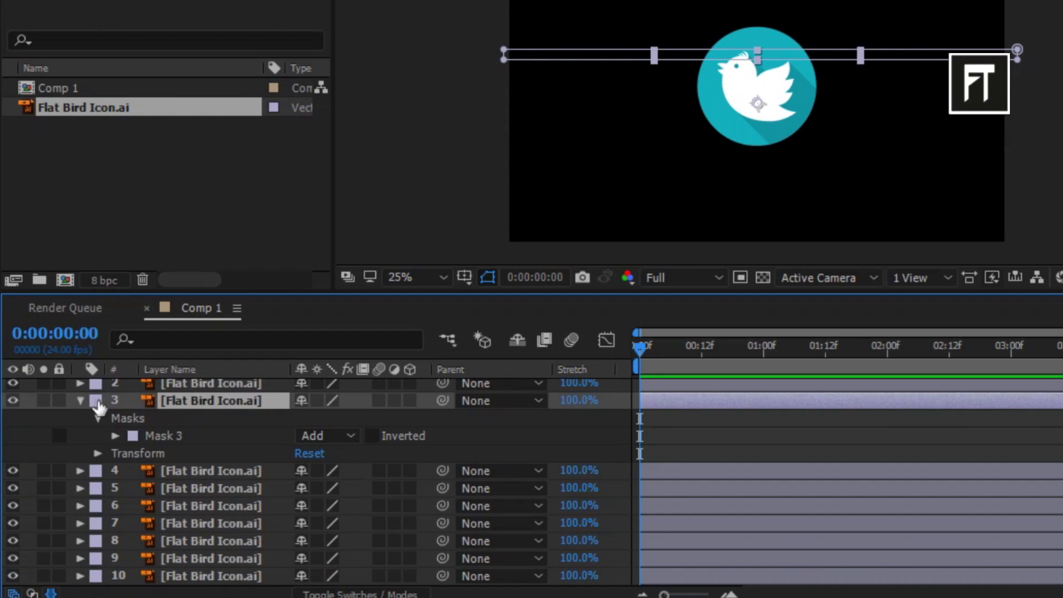
pyautogui.click(81, 401)
# On layer 4, delete Masks 1–3 and 5–10, keeping only Mask 4
pyautogui.click(79, 439)
pyautogui.click(97, 453)
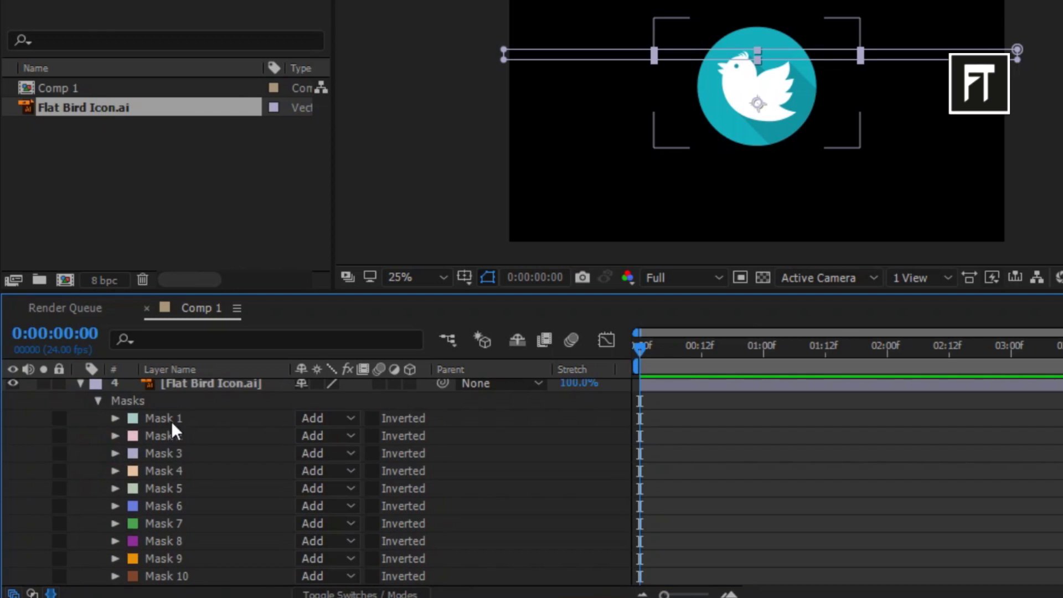
pyautogui.click(189, 469)
pyautogui.keyDown('shift'); pyautogui.click(190, 507); pyautogui.keyUp('shift')
pyautogui.press('Delete')
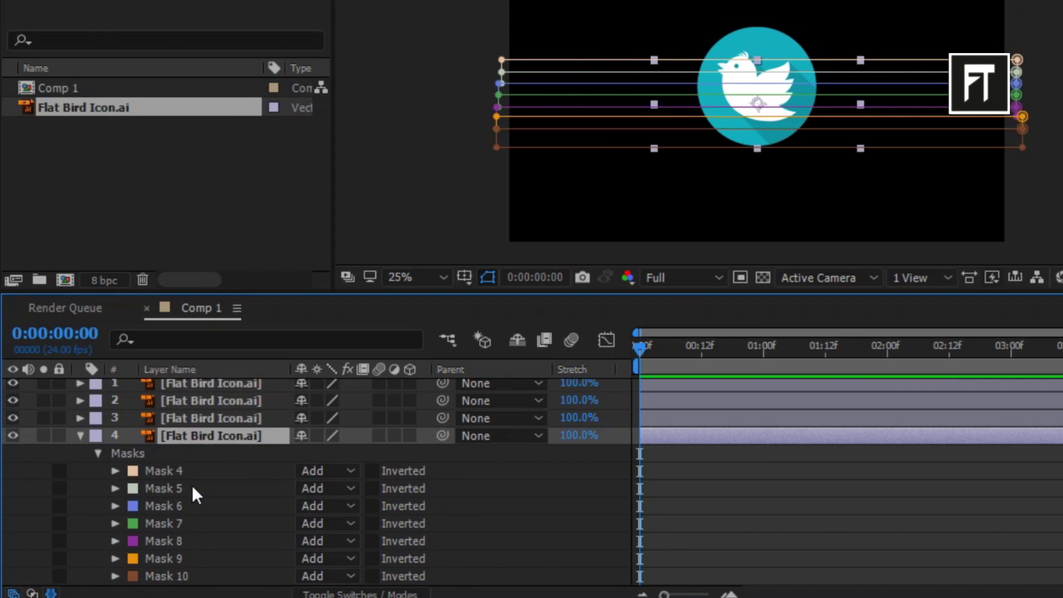
pyautogui.click(192, 487)
pyautogui.keyDown('shift'); pyautogui.click(182, 573); pyautogui.keyUp('shift')
pyautogui.press('Delete')
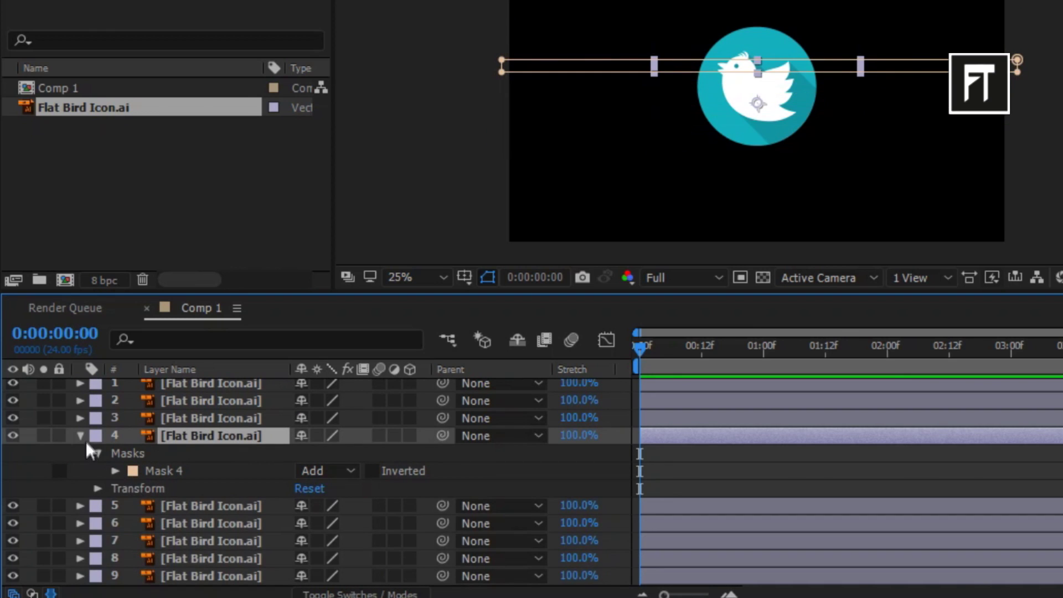
pyautogui.click(81, 437)
# On layer 5, delete Masks 1–4 and 6–10, keeping only Mask 5
pyautogui.click(80, 455)
pyautogui.click(97, 473)
pyautogui.click(174, 419)
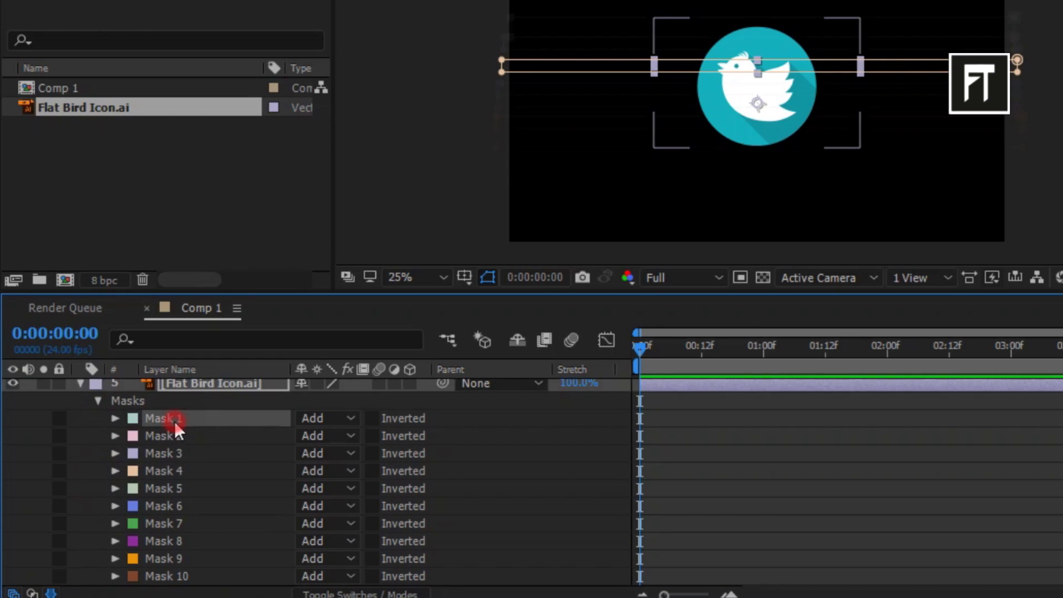
pyautogui.keyDown('shift'); pyautogui.click(181, 468); pyautogui.keyUp('shift')
pyautogui.press('Delete')
pyautogui.click(183, 436)
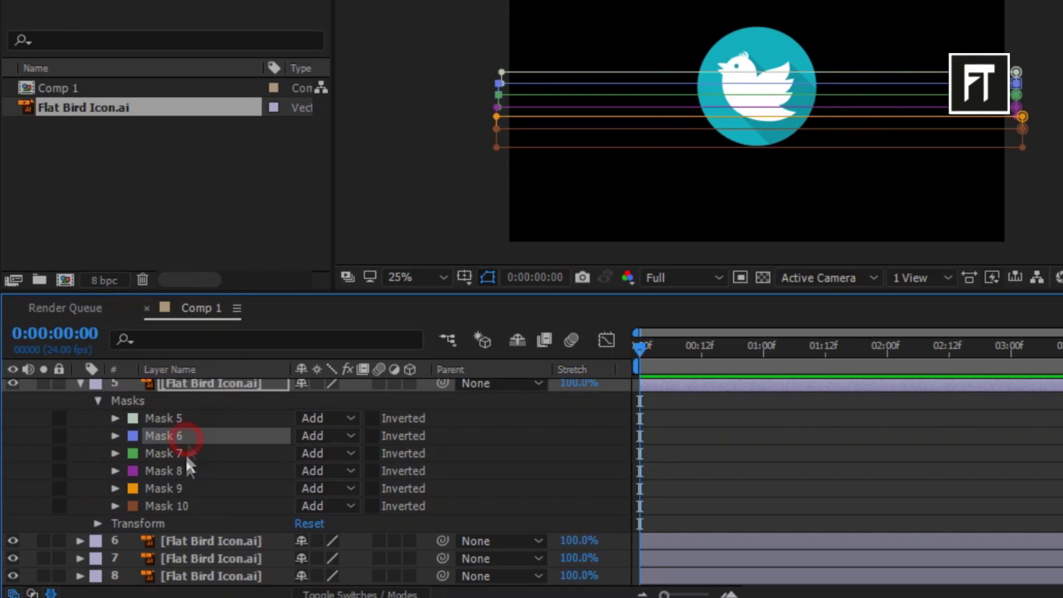
pyautogui.keyDown('shift'); pyautogui.click(190, 505); pyautogui.keyUp('shift')
pyautogui.press('Delete')
pyautogui.click(81, 439)
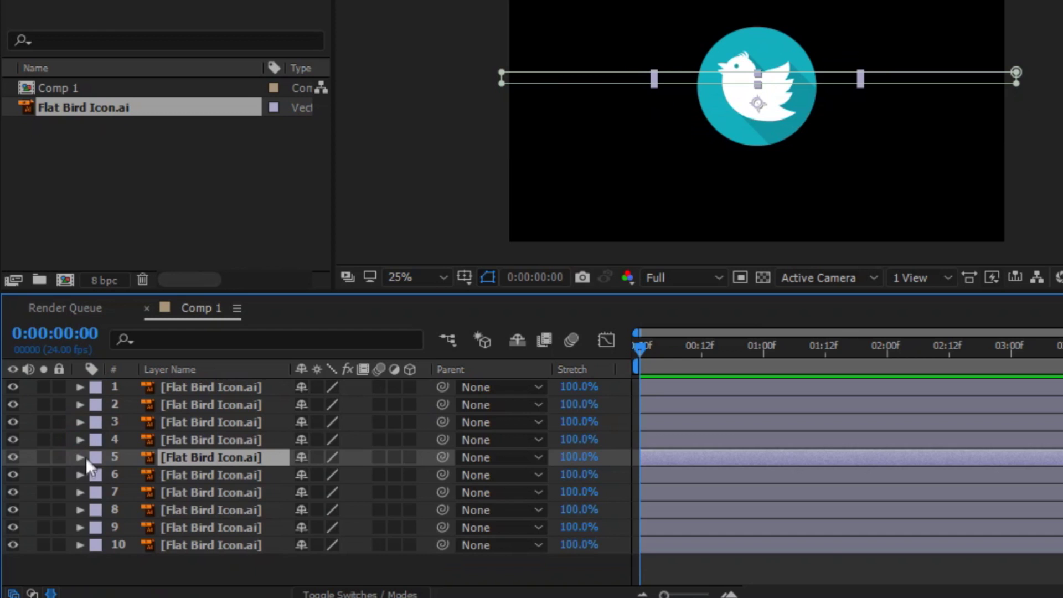
# On layer 6, delete Masks 1–5 and 7–10, keeping only Mask 6
pyautogui.click(80, 475)
pyautogui.click(98, 493)
pyautogui.click(166, 418)
pyautogui.keyDown('shift'); pyautogui.click(179, 487); pyautogui.keyUp('shift')
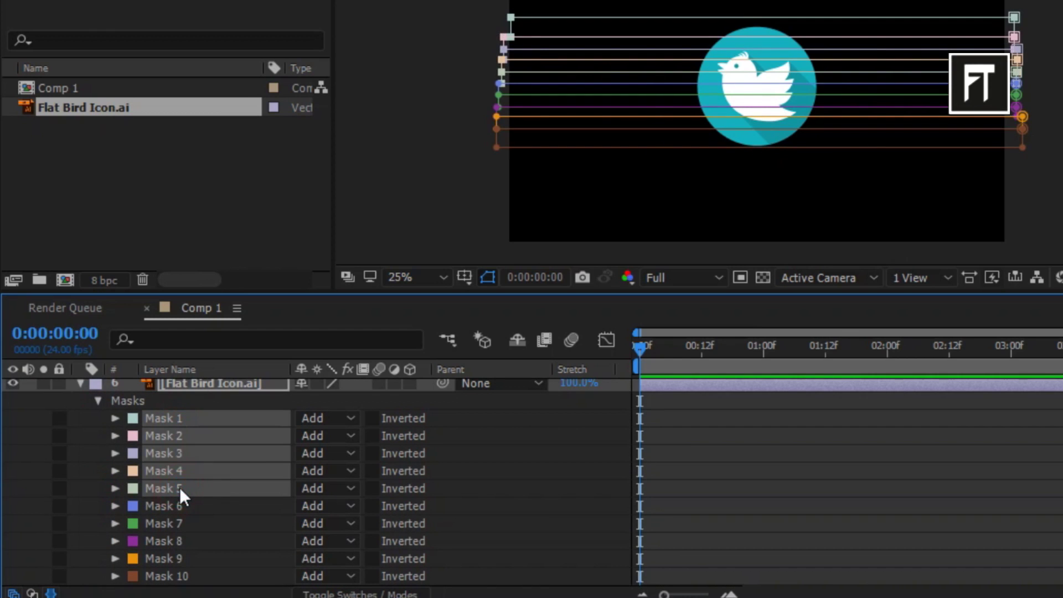
pyautogui.press('Delete')
pyautogui.click(181, 436)
pyautogui.keyDown('shift'); pyautogui.click(185, 483); pyautogui.keyUp('shift')
pyautogui.press('Delete')
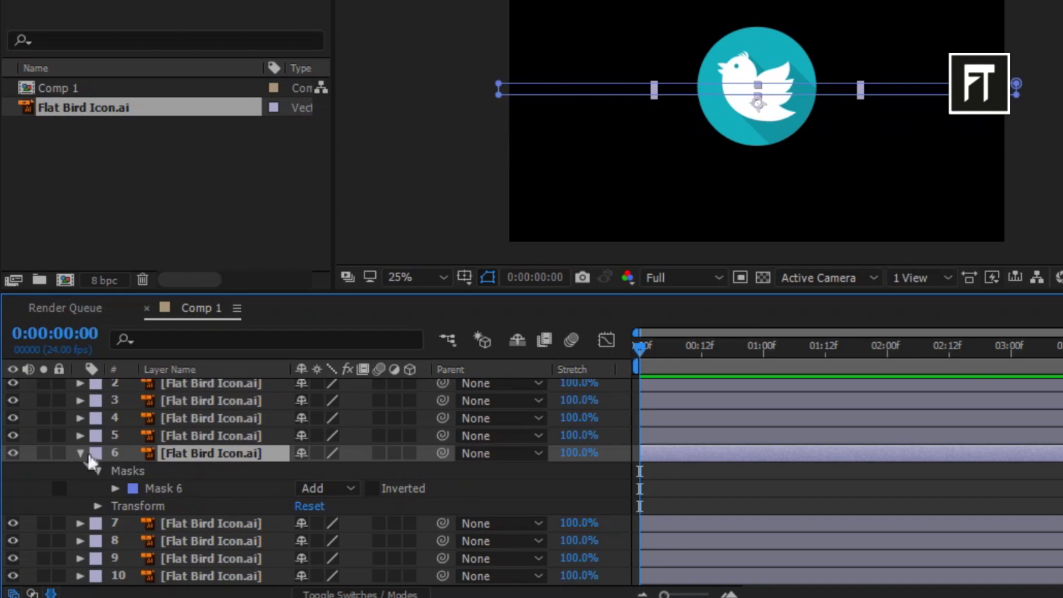
pyautogui.click(85, 453)
# On layer 7, delete Masks 1–6 and 8–10, keeping only Mask 7
pyautogui.click(81, 488)
pyautogui.click(97, 506)
pyautogui.scroll(3, 183, 460)
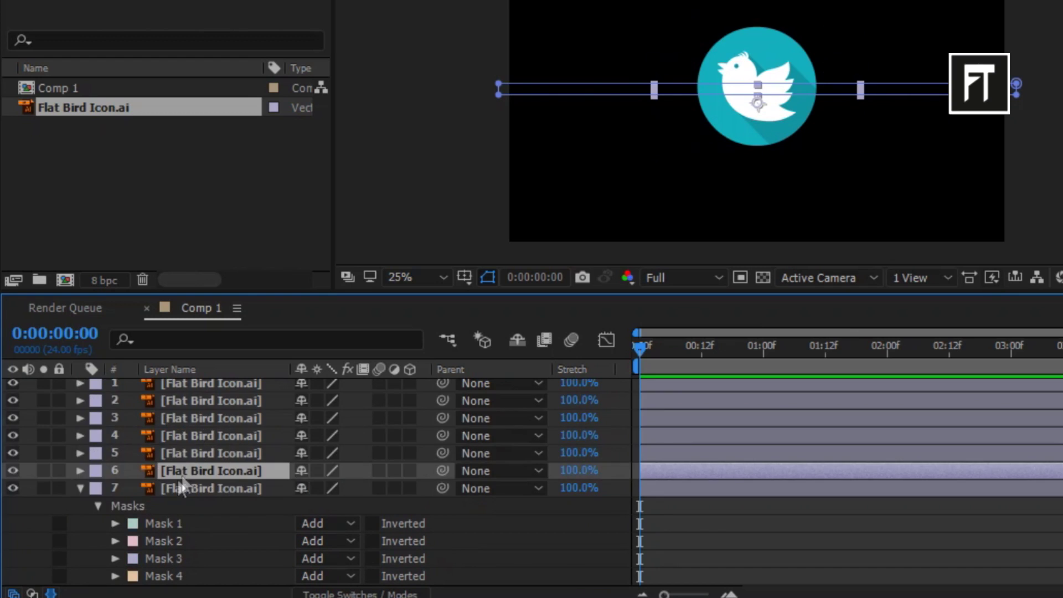
pyautogui.scroll(-3, 183, 471)
pyautogui.click(185, 422)
pyautogui.keyDown('shift'); pyautogui.click(185, 505); pyautogui.keyUp('shift')
pyautogui.press('Delete')
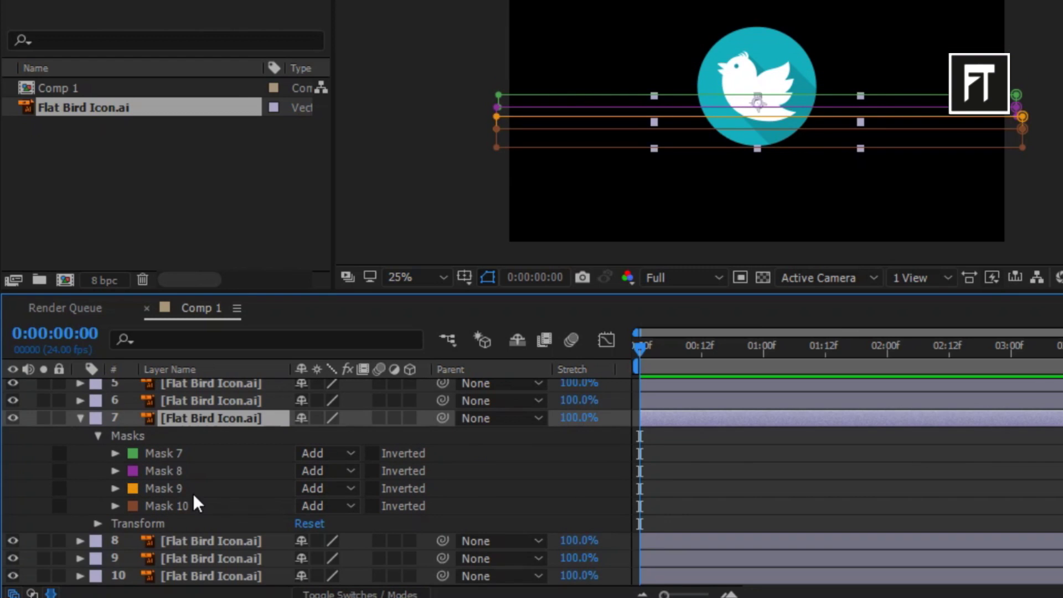
pyautogui.click(181, 471)
pyautogui.keyDown('shift'); pyautogui.click(187, 506); pyautogui.keyUp('shift')
pyautogui.press('Delete')
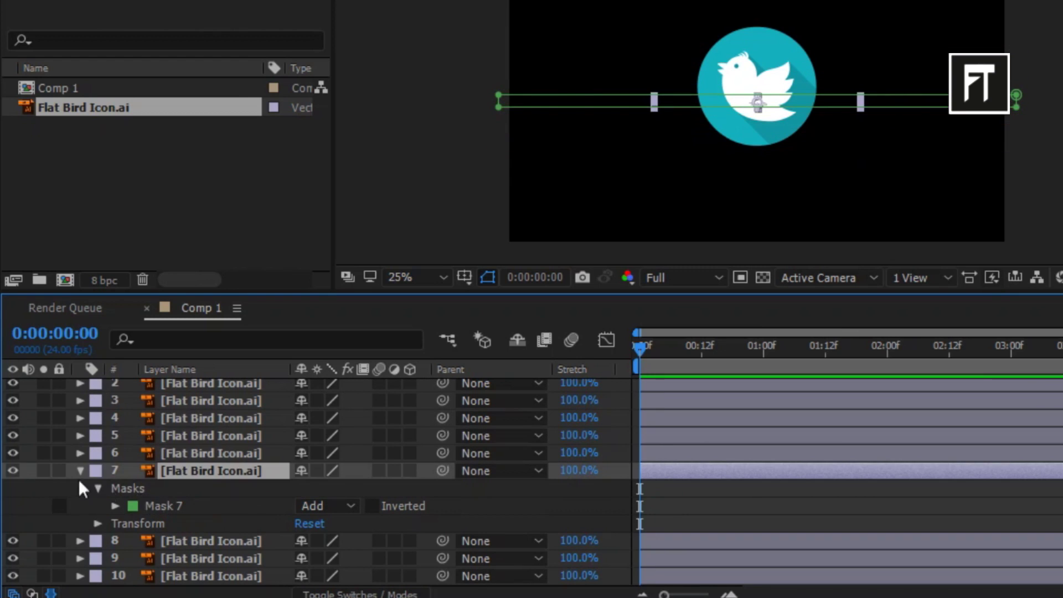
pyautogui.click(80, 472)
# On layer 8, delete Masks 1–7, 9 and 10, keeping only Mask 8
pyautogui.click(80, 510)
pyautogui.click(98, 527)
pyautogui.scroll(-1, 184, 463)
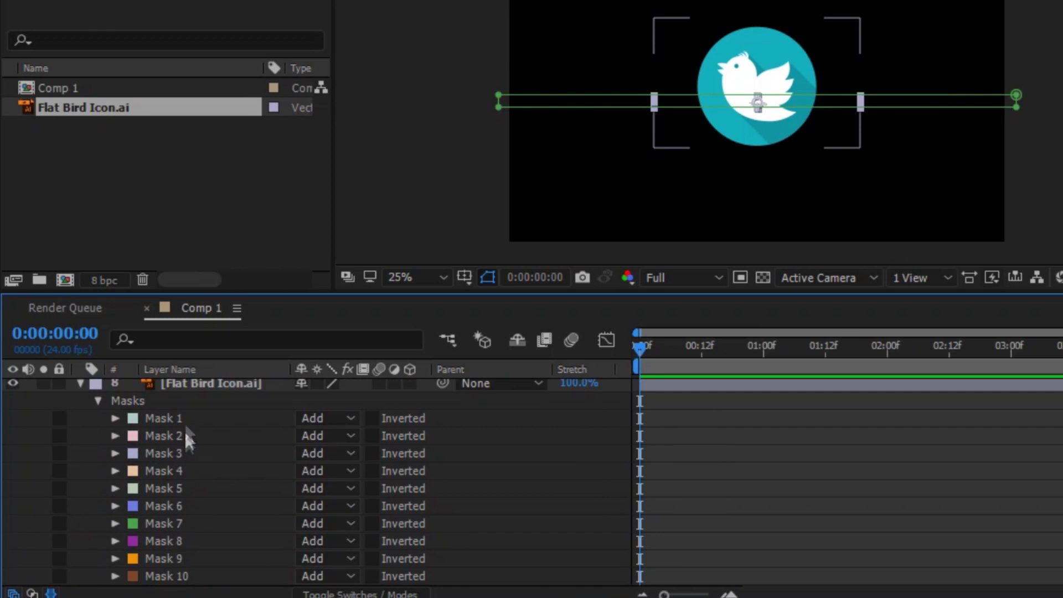
pyautogui.click(184, 421)
pyautogui.keyDown('shift'); pyautogui.click(197, 524); pyautogui.keyUp('shift')
pyautogui.press('Delete')
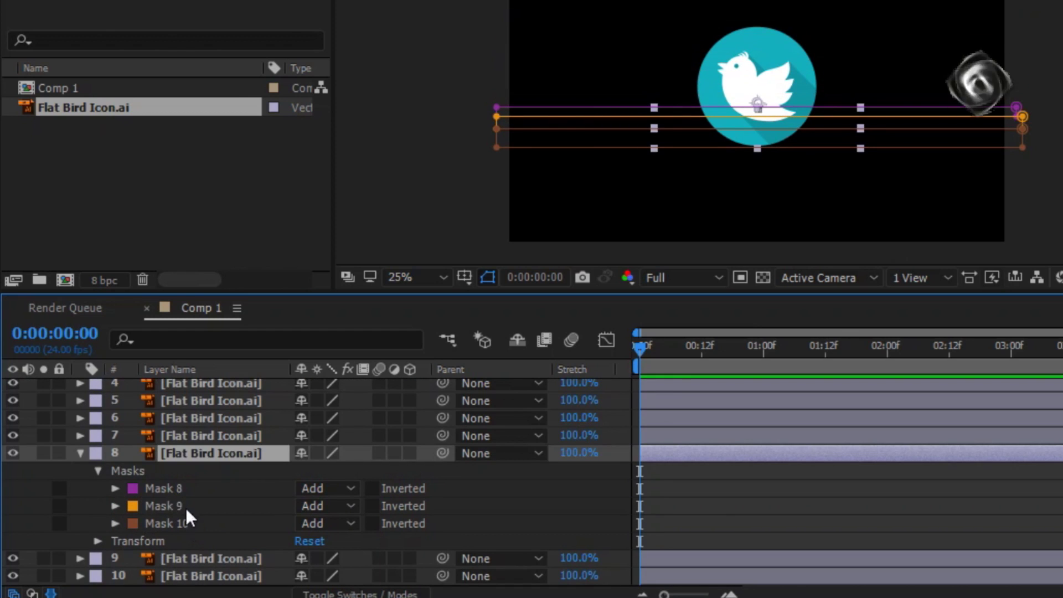
pyautogui.click(185, 507)
pyautogui.keyDown('shift'); pyautogui.click(187, 527); pyautogui.keyUp('shift')
pyautogui.press('Delete')
pyautogui.click(80, 488)
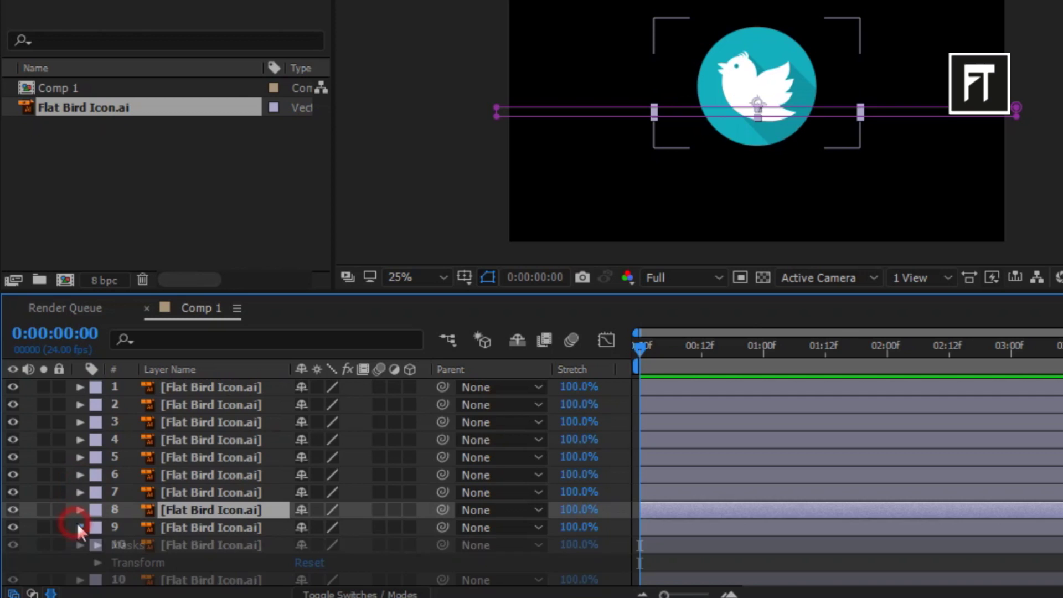
# On layer 9, delete Masks 1–8 and 10, keeping only Mask 9
pyautogui.click(78, 523)
pyautogui.click(98, 545)
pyautogui.click(181, 420)
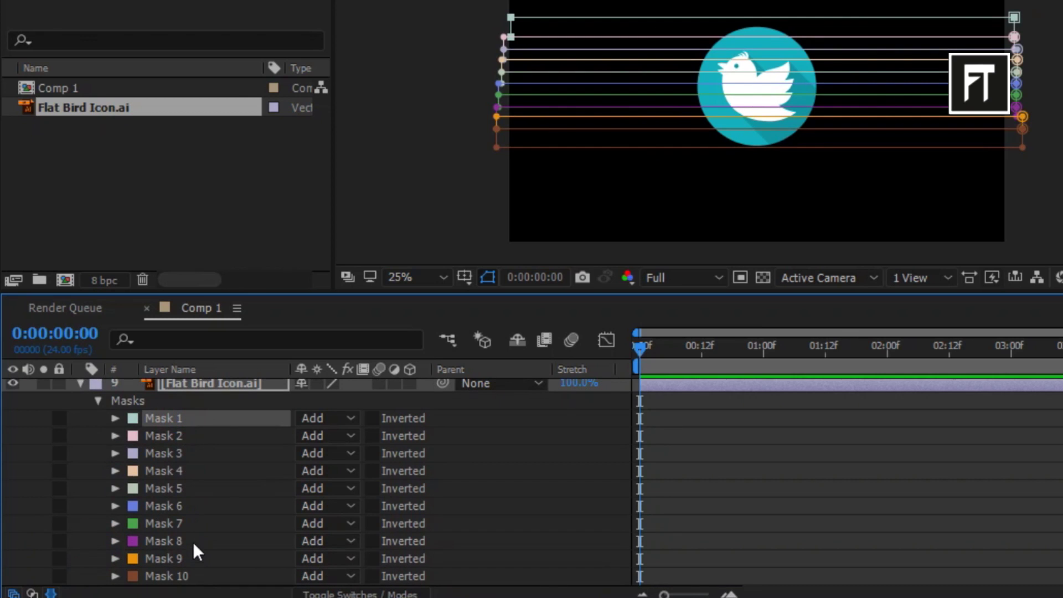
pyautogui.keyDown('shift'); pyautogui.click(193, 542); pyautogui.keyUp('shift')
pyautogui.press('Delete')
pyautogui.click(182, 541)
pyautogui.press('Delete')
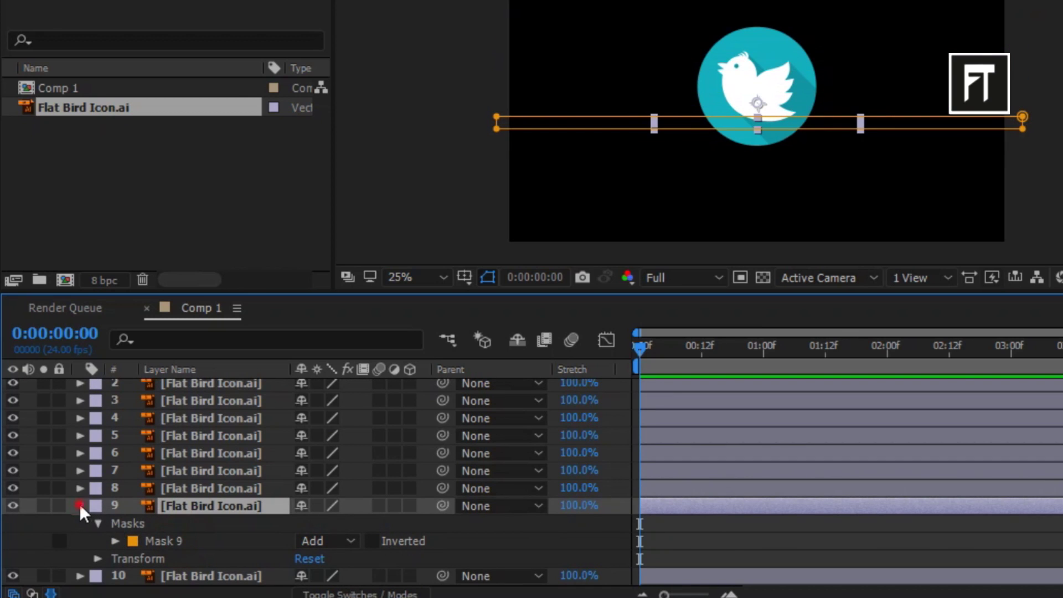
pyautogui.click(79, 504)
# On layer 10, delete Masks 1–9, keeping only Mask 10, then deselect all
pyautogui.click(78, 545)
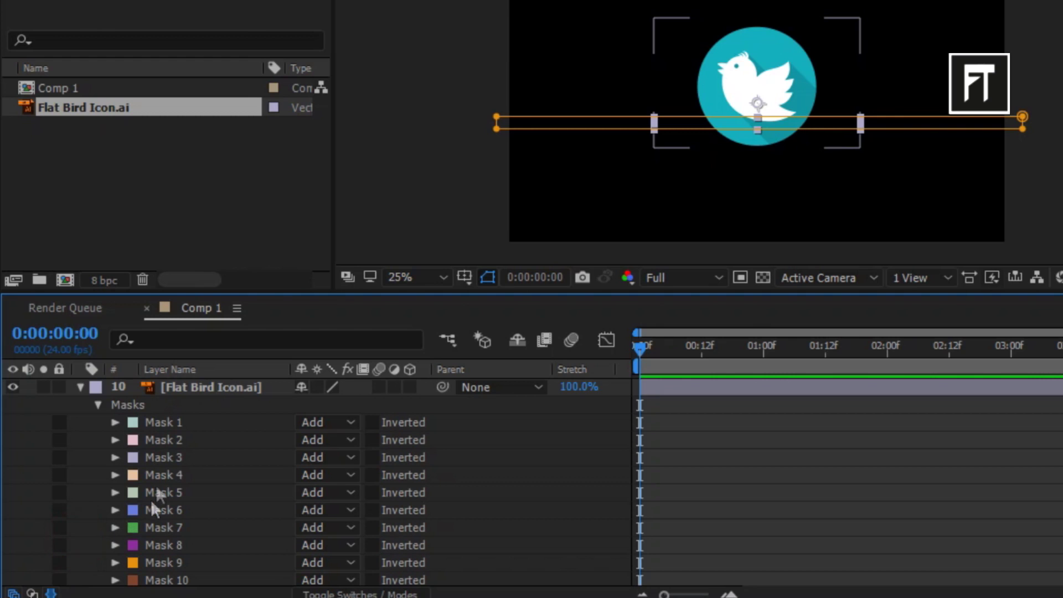
pyautogui.click(174, 436)
pyautogui.click(180, 422)
pyautogui.keyDown('shift'); pyautogui.click(188, 560); pyautogui.keyUp('shift')
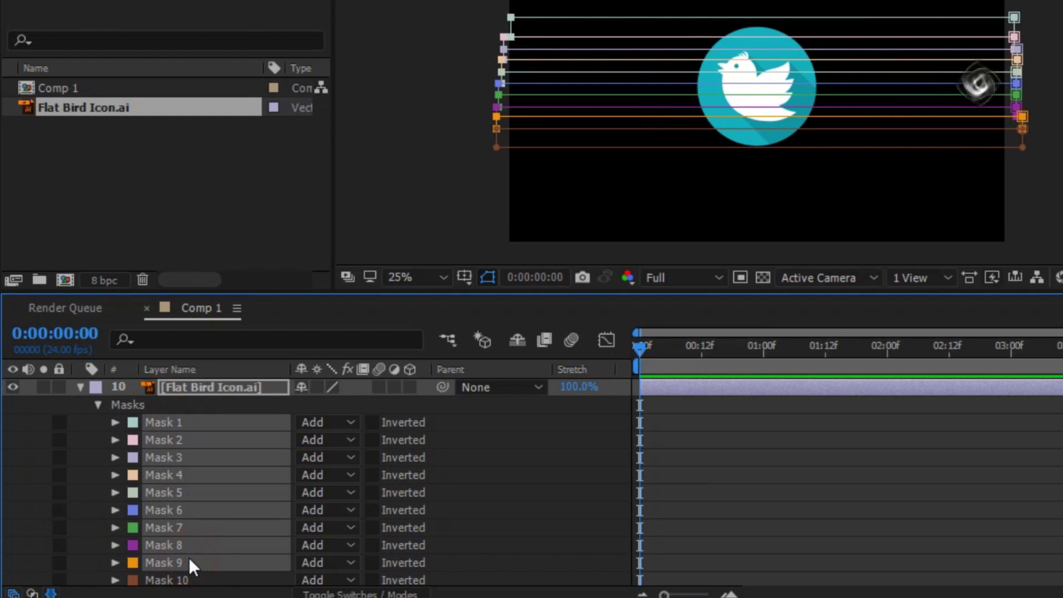
pyautogui.press('Delete')
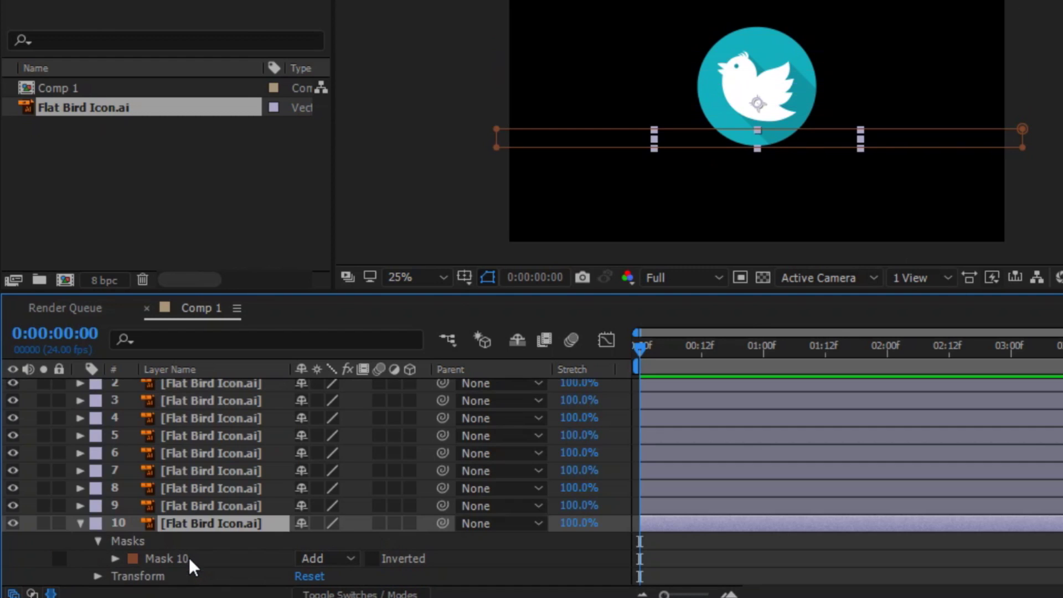
pyautogui.click(81, 524)
pyautogui.click(252, 564)
pyautogui.scroll(1, 739, 215)
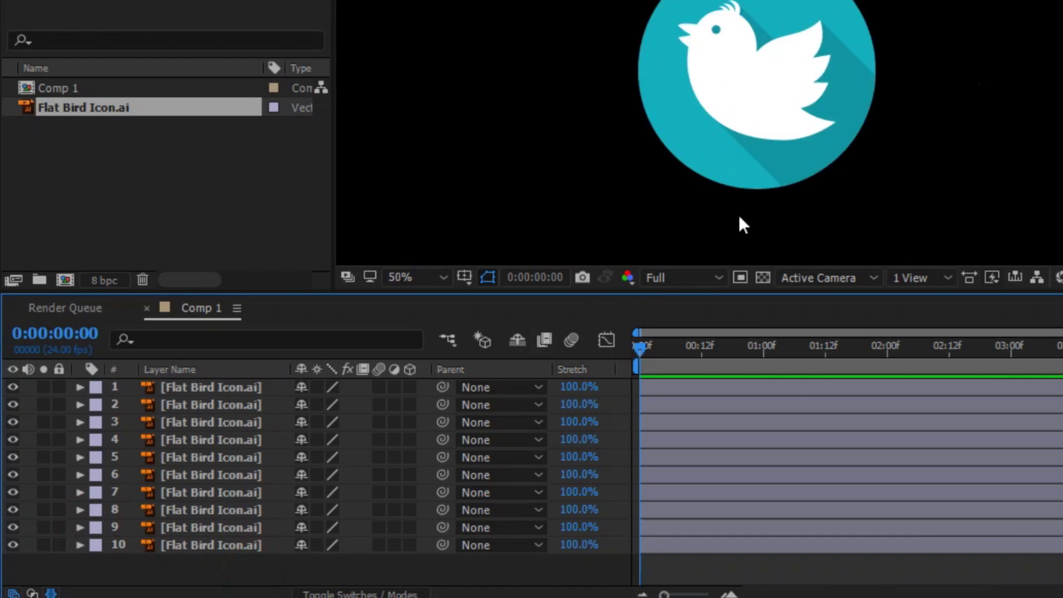
# Enable the 3D Layer switch on all ten bird layers and recenter the bird in the view
pyautogui.moveTo(163, 576); pyautogui.dragTo(255, 383)
pyautogui.press(',')
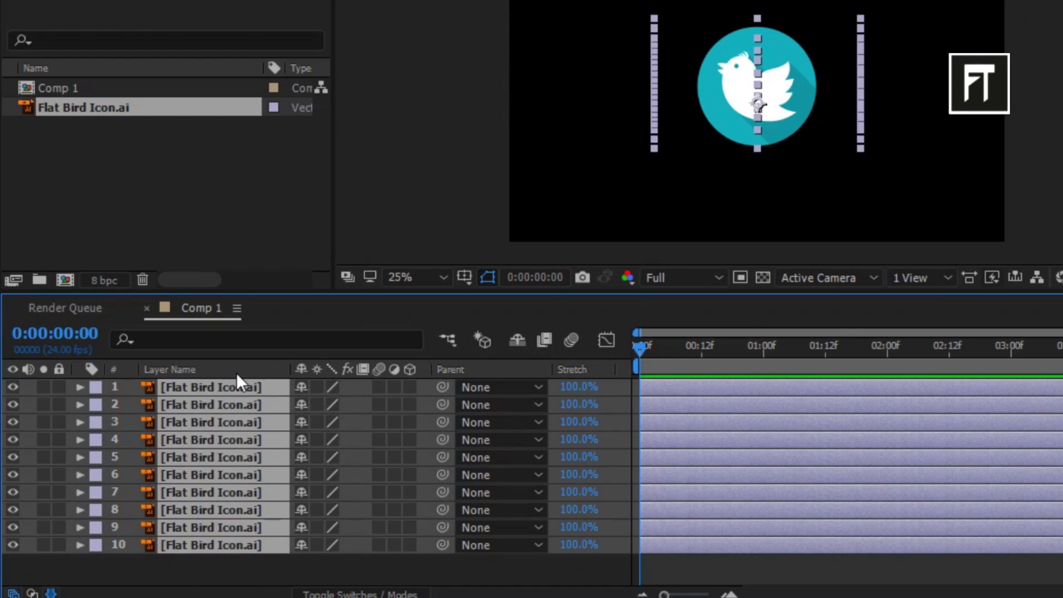
pyautogui.click(413, 387)
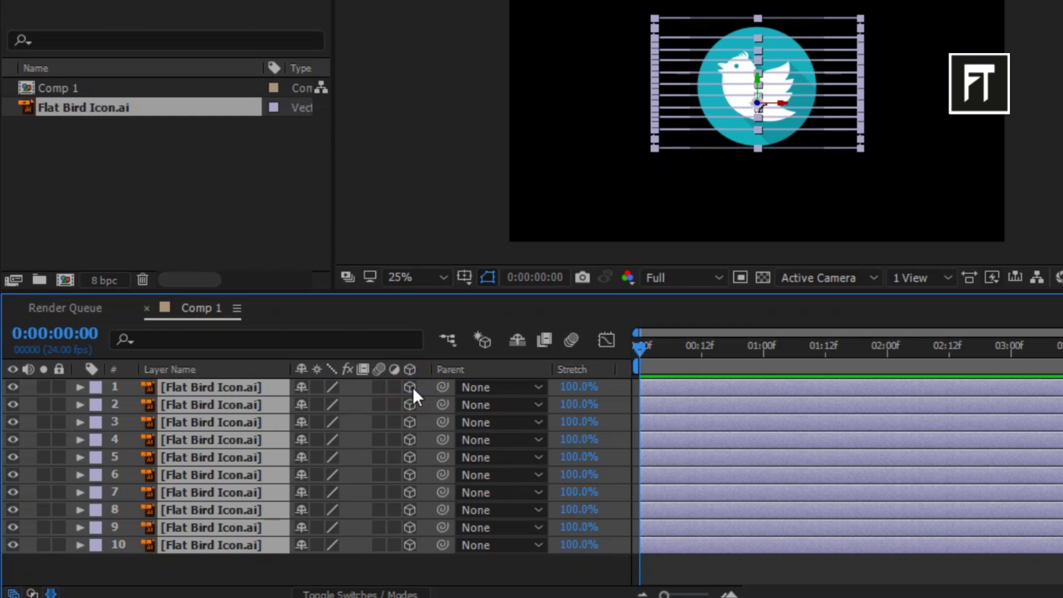
pyautogui.click(361, 566)
pyautogui.press('.')
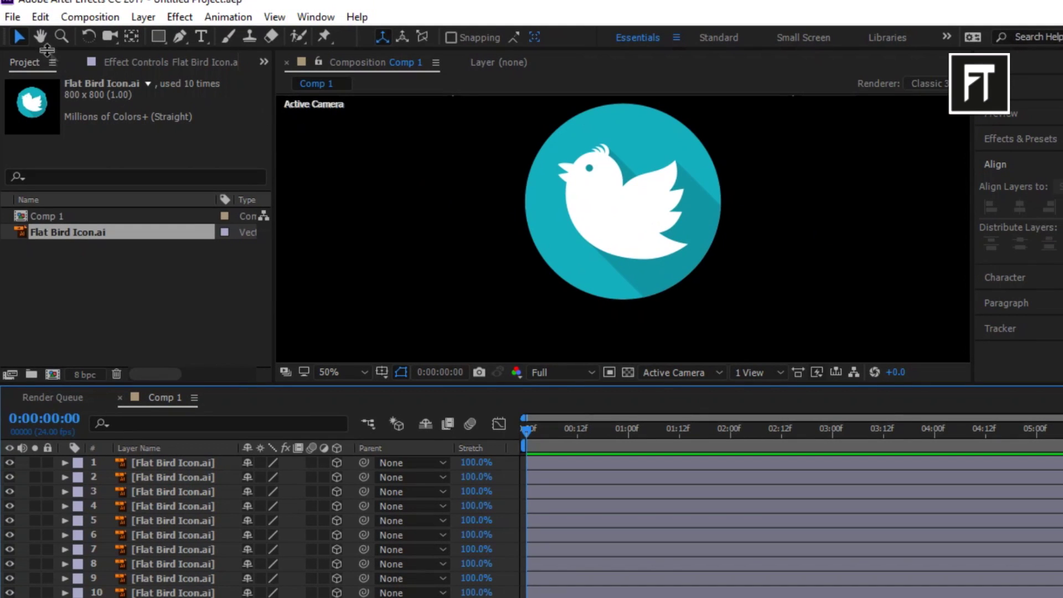
pyautogui.click(40, 36)
pyautogui.moveTo(750, 183); pyautogui.dragTo(742, 218)
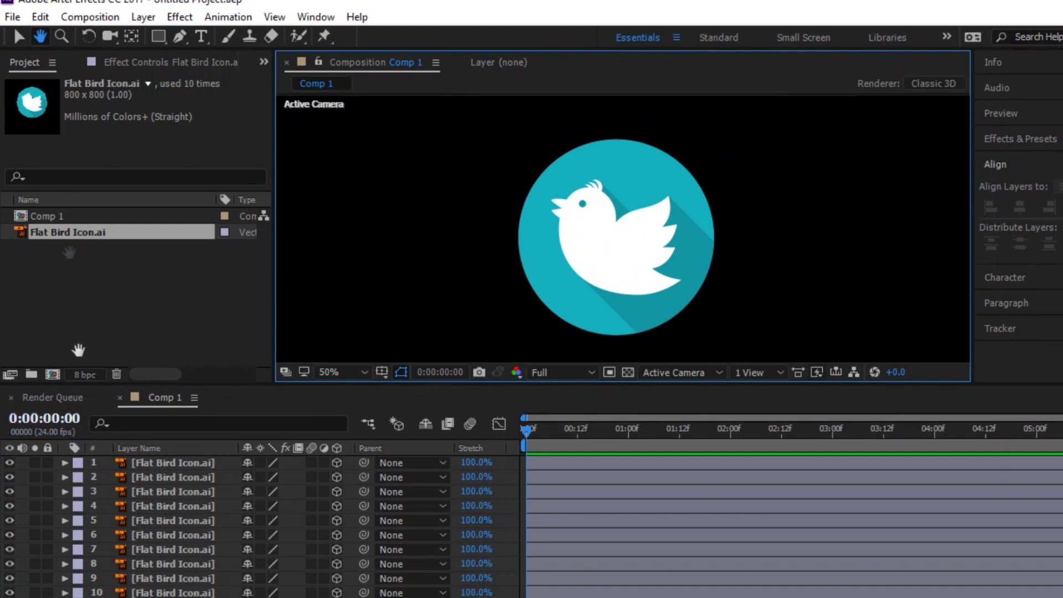
# Move the anchor points of bird layers 1 and 2 up to their slices' top edges
pyautogui.press('v')
pyautogui.click(169, 460)
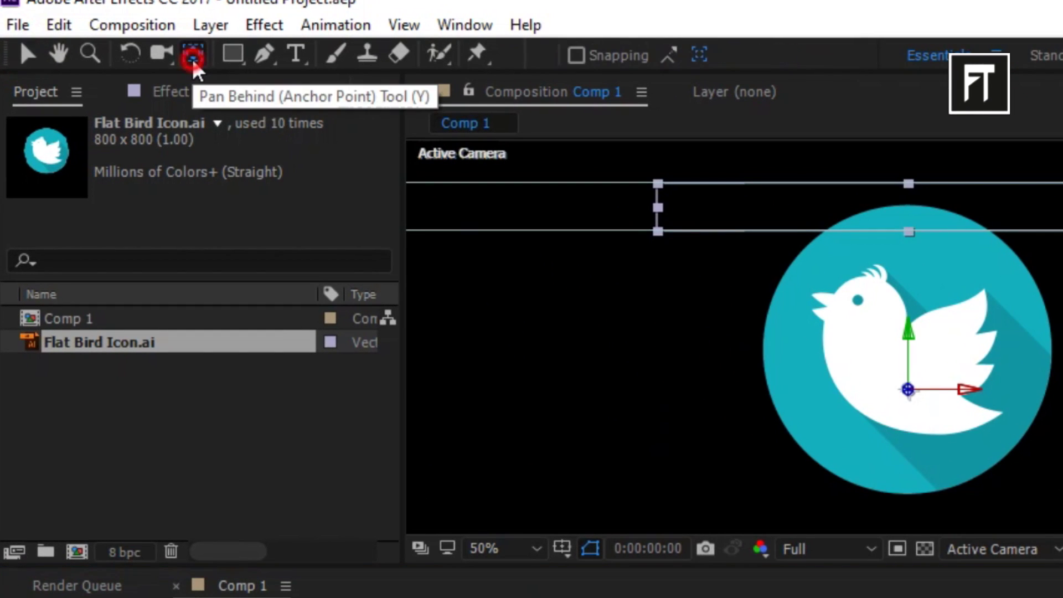
pyautogui.click(139, 38)
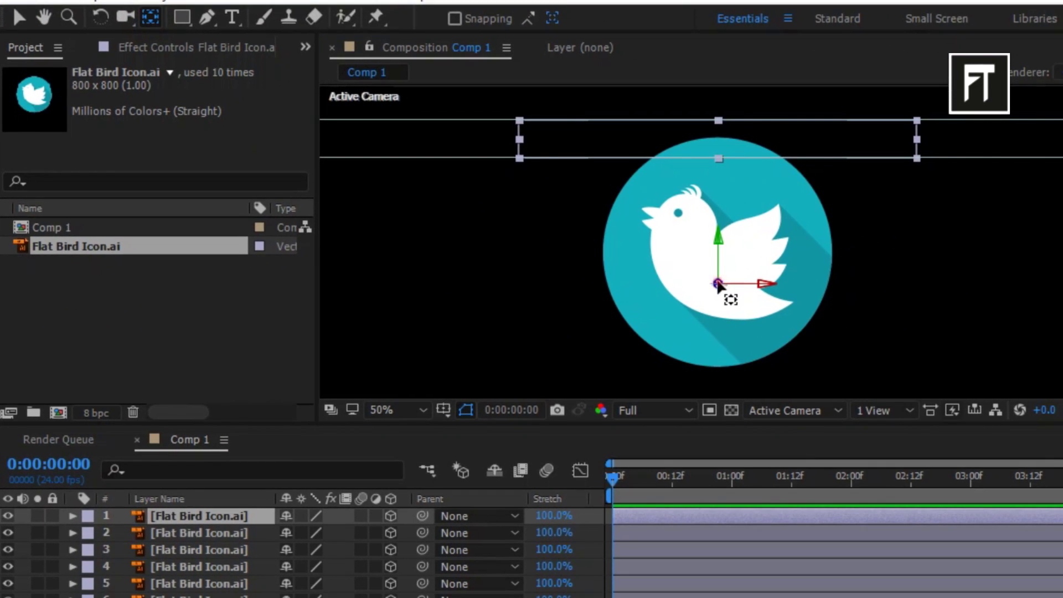
pyautogui.moveTo(859, 359); pyautogui.dragTo(860, 277)
pyautogui.moveTo(725, 210); pyautogui.dragTo(720, 133)
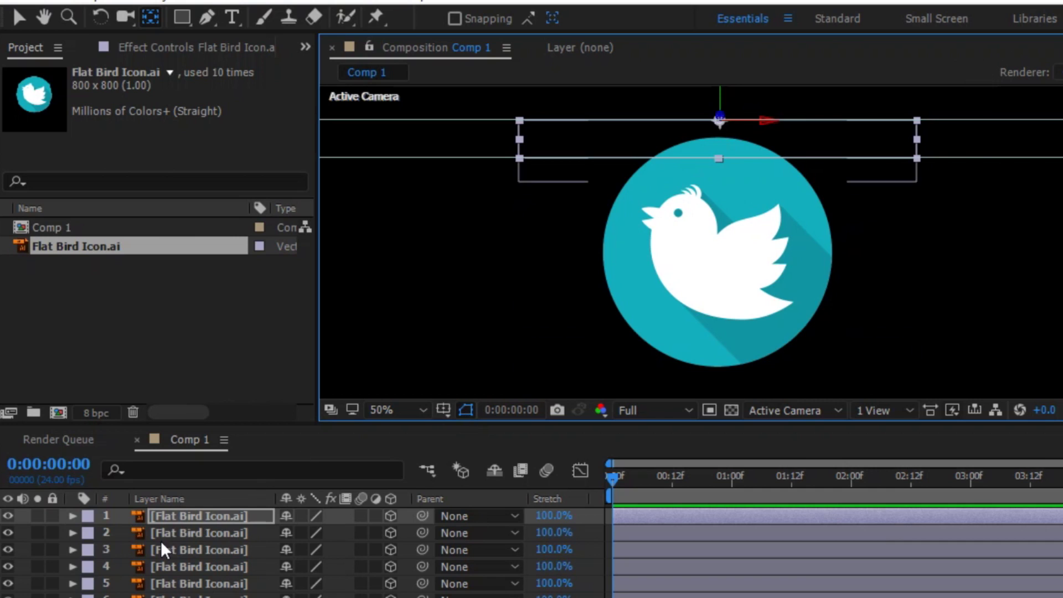
pyautogui.click(180, 533)
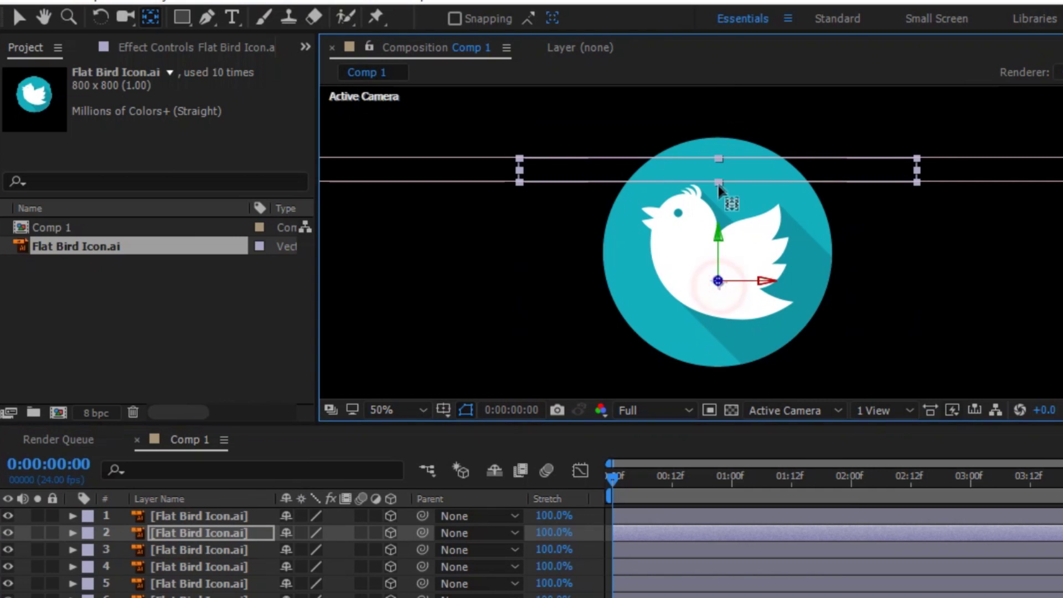
pyautogui.moveTo(719, 188); pyautogui.dragTo(718, 155)
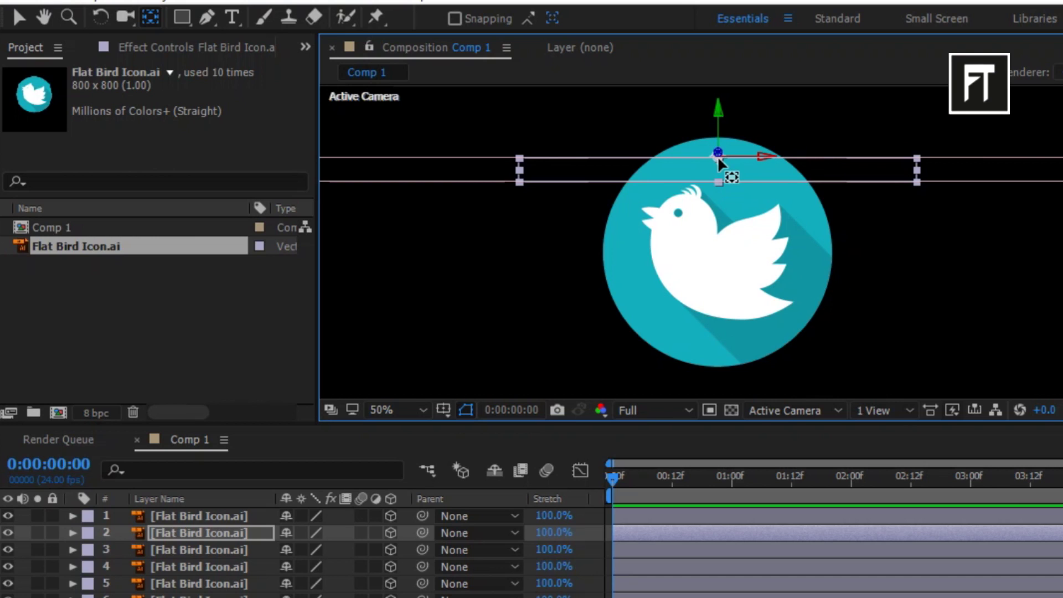
# Move the anchor points of layers 3–6 onto the top edges of their slices
pyautogui.click(216, 549)
pyautogui.scroll(2, 726, 288)
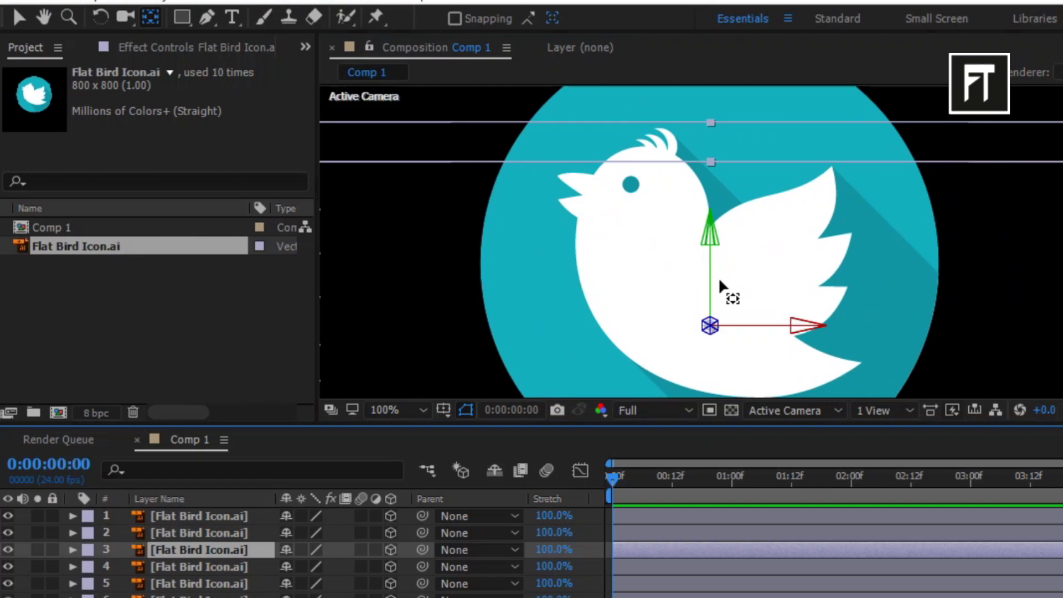
pyautogui.moveTo(655, 268); pyautogui.dragTo(654, 124)
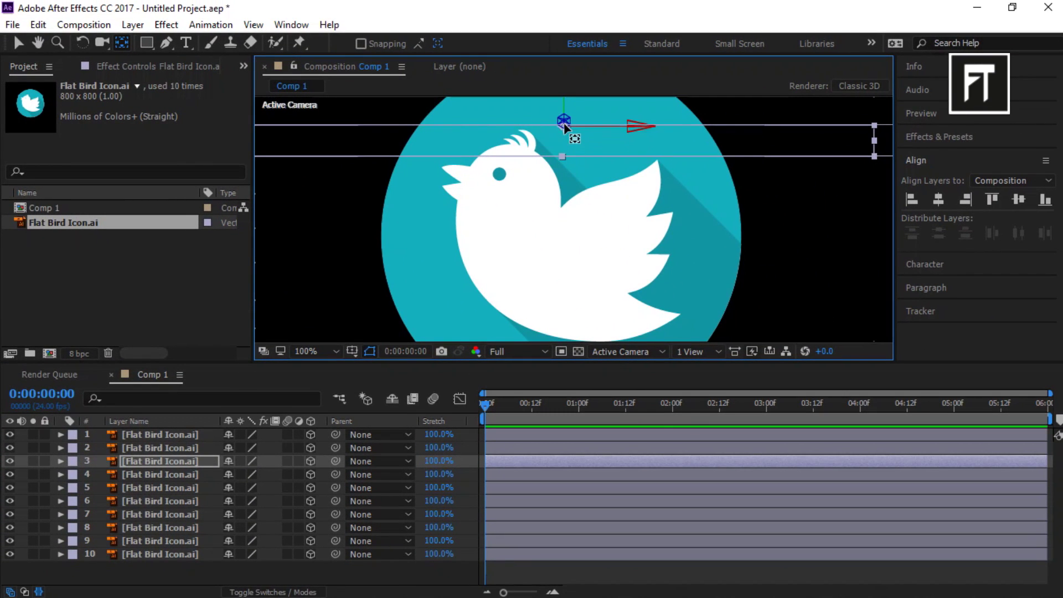
pyautogui.click(562, 289)
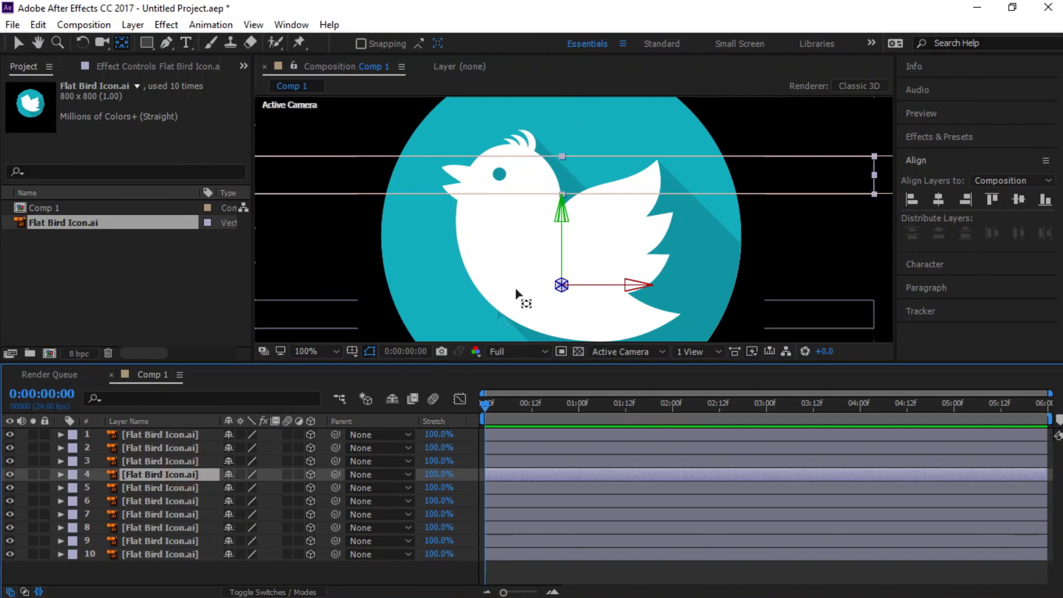
pyautogui.moveTo(567, 242); pyautogui.dragTo(566, 132)
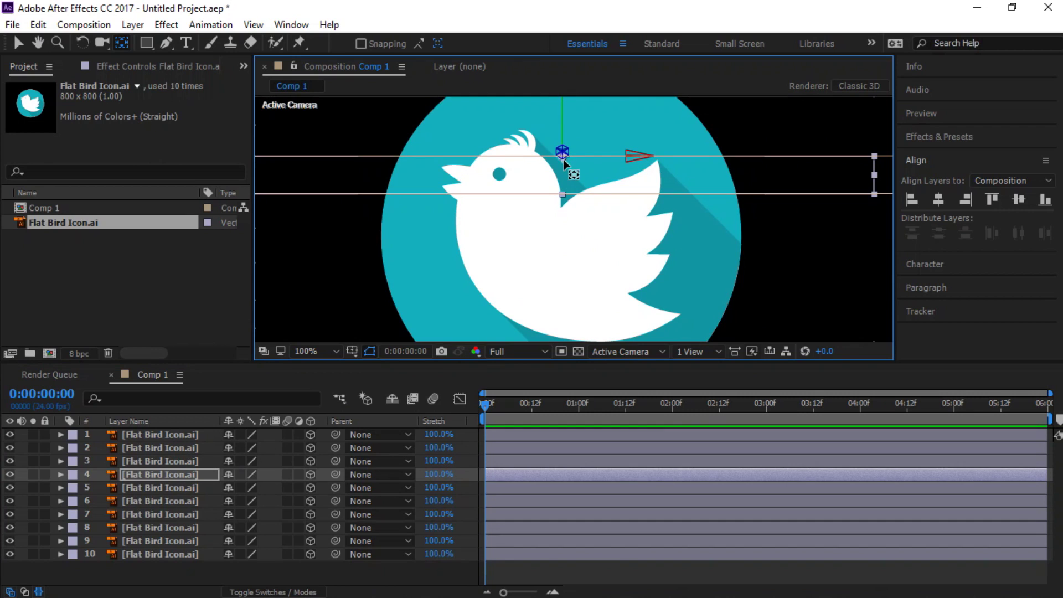
pyautogui.click(195, 485)
pyautogui.moveTo(563, 291); pyautogui.dragTo(566, 202)
pyautogui.click(196, 501)
pyautogui.moveTo(564, 291); pyautogui.dragTo(566, 227)
# Place the anchor points of layers 7–10 on their slices' top edges, then select all ten layers
pyautogui.click(178, 515)
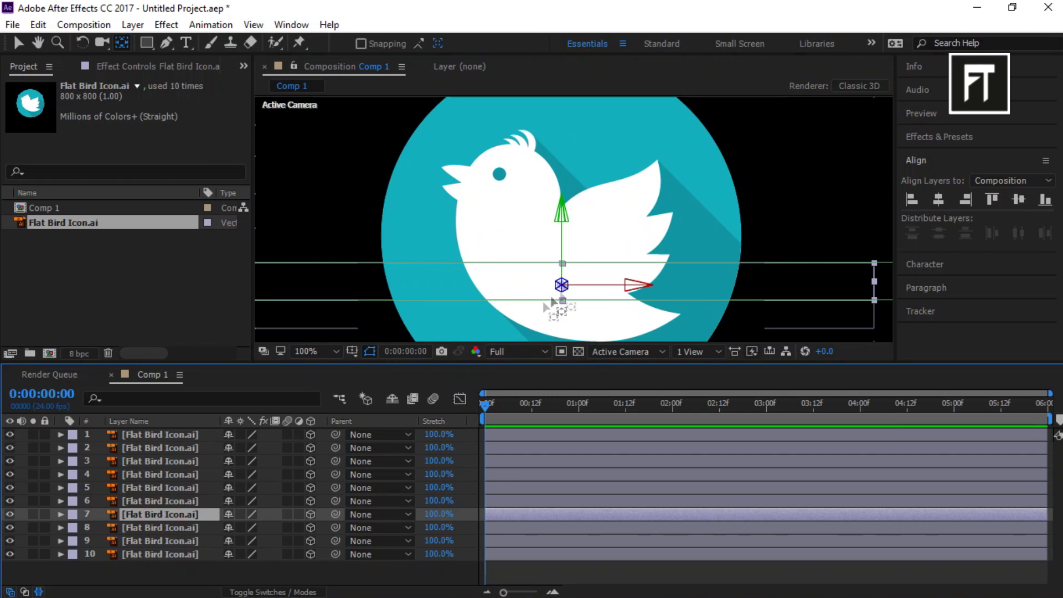
pyautogui.moveTo(562, 292); pyautogui.dragTo(565, 264)
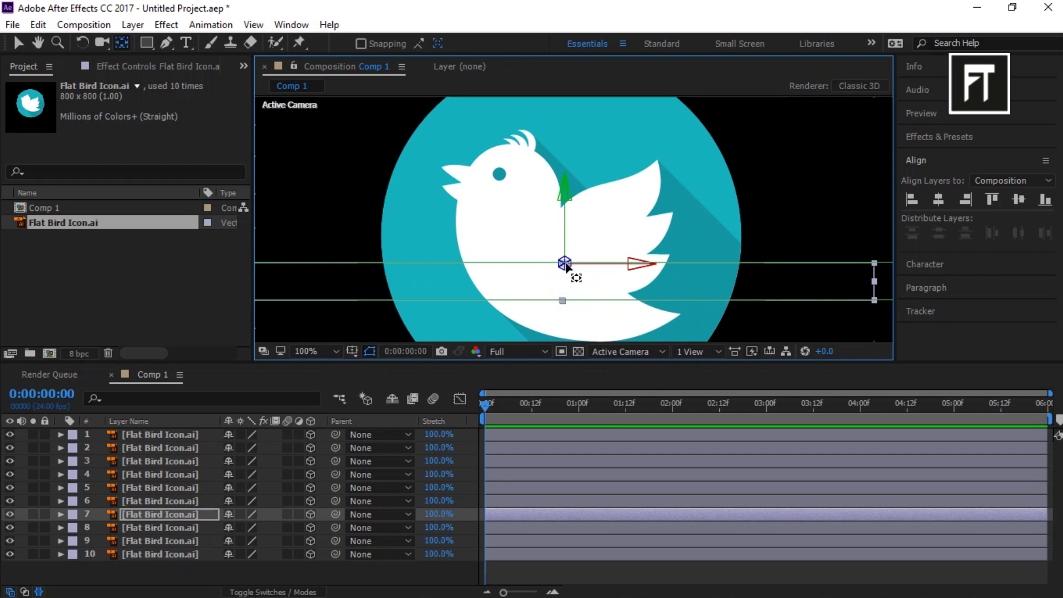
pyautogui.click(182, 528)
pyautogui.moveTo(573, 284); pyautogui.dragTo(573, 300)
pyautogui.scroll(-2, 570, 302)
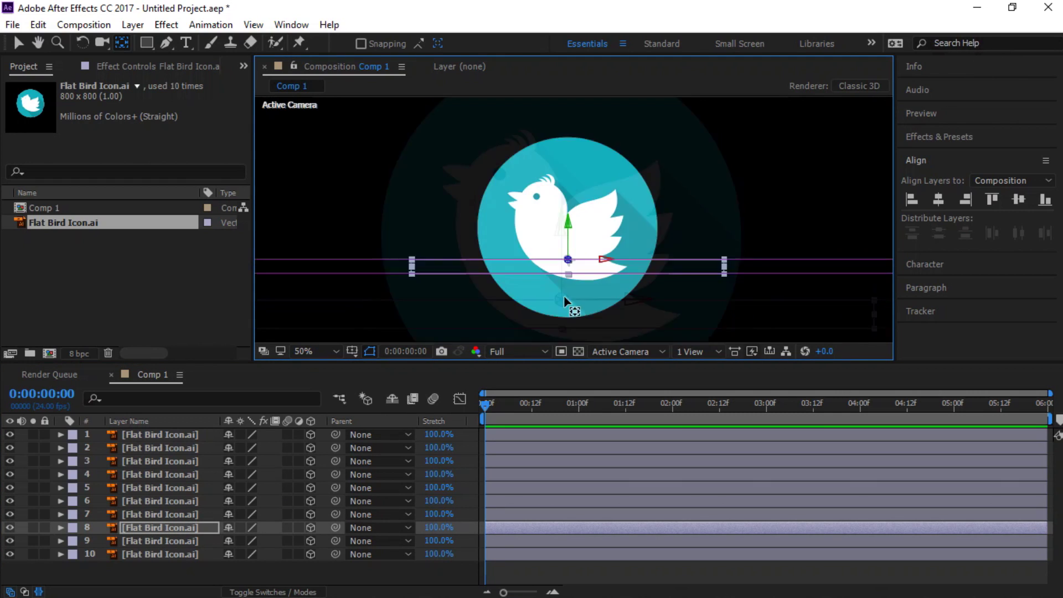
pyautogui.scroll(2, 570, 301)
pyautogui.click(166, 541)
pyautogui.scroll(-1, 569, 263)
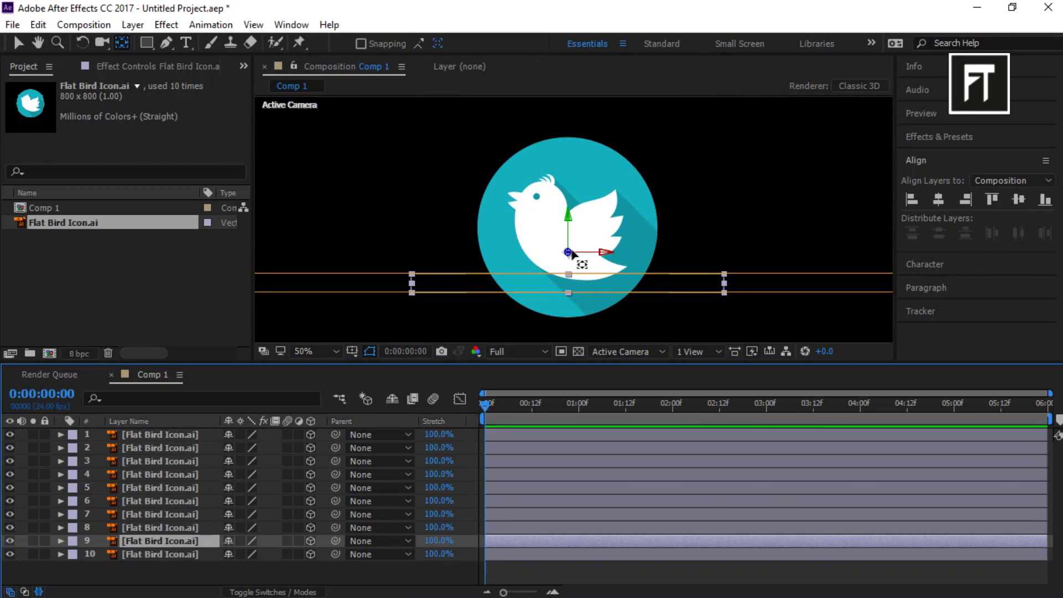
pyautogui.moveTo(570, 270); pyautogui.dragTo(573, 279)
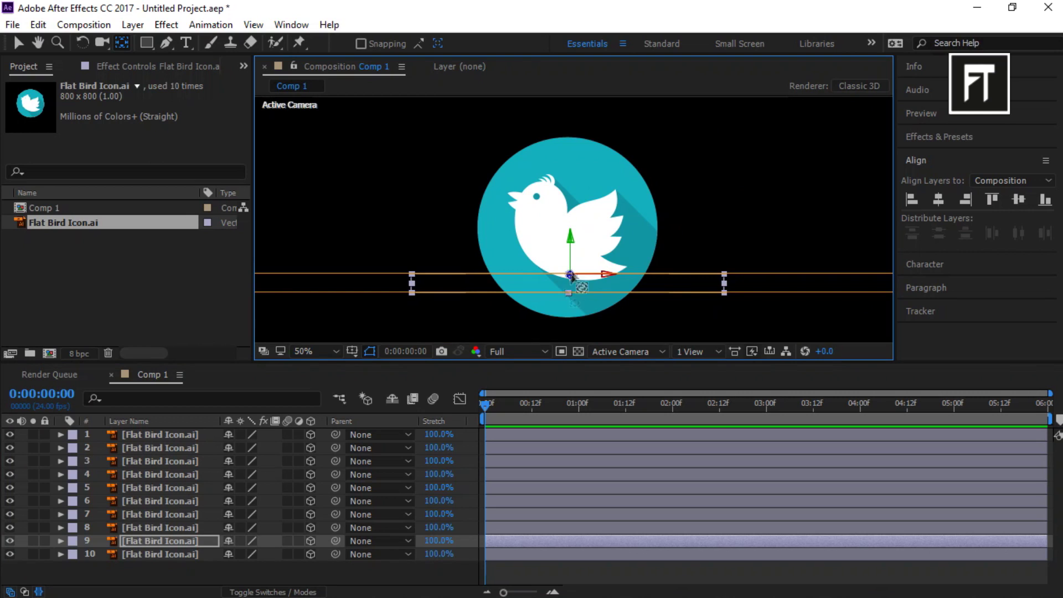
pyautogui.click(185, 552)
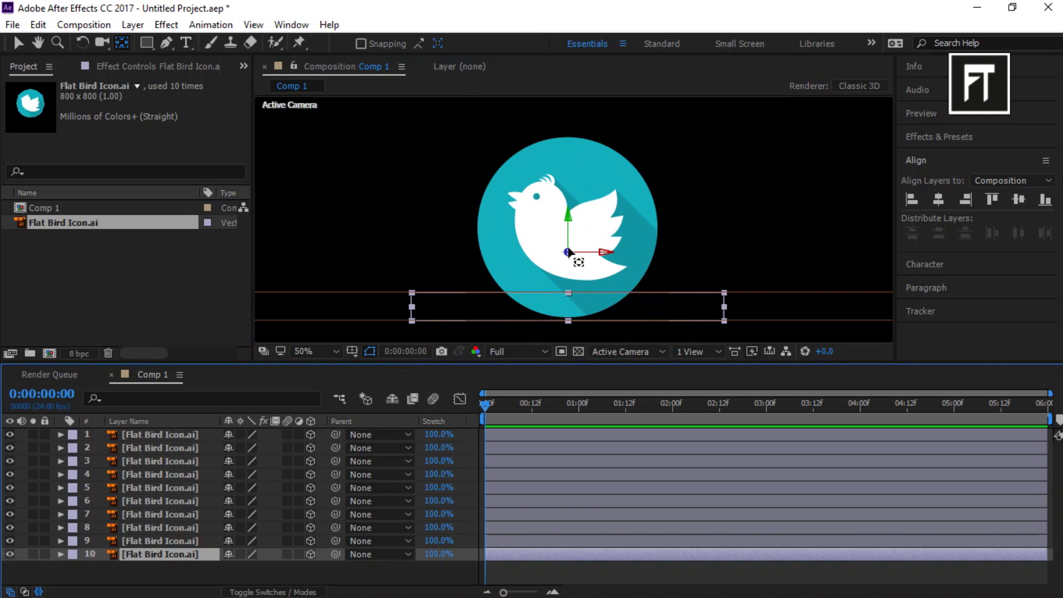
pyautogui.moveTo(570, 246); pyautogui.dragTo(572, 293)
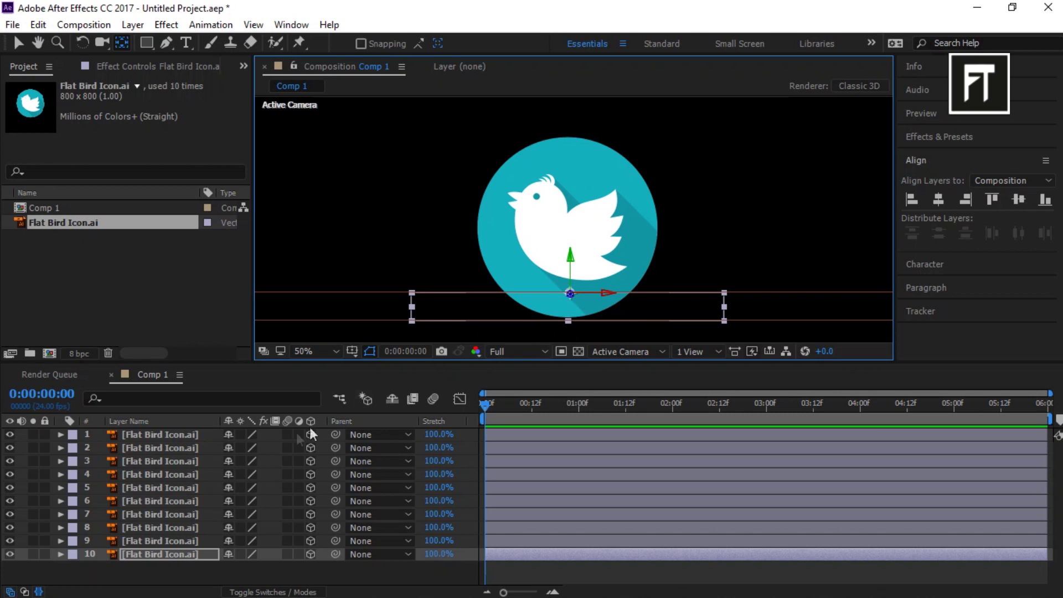
pyautogui.moveTo(165, 567); pyautogui.dragTo(198, 437)
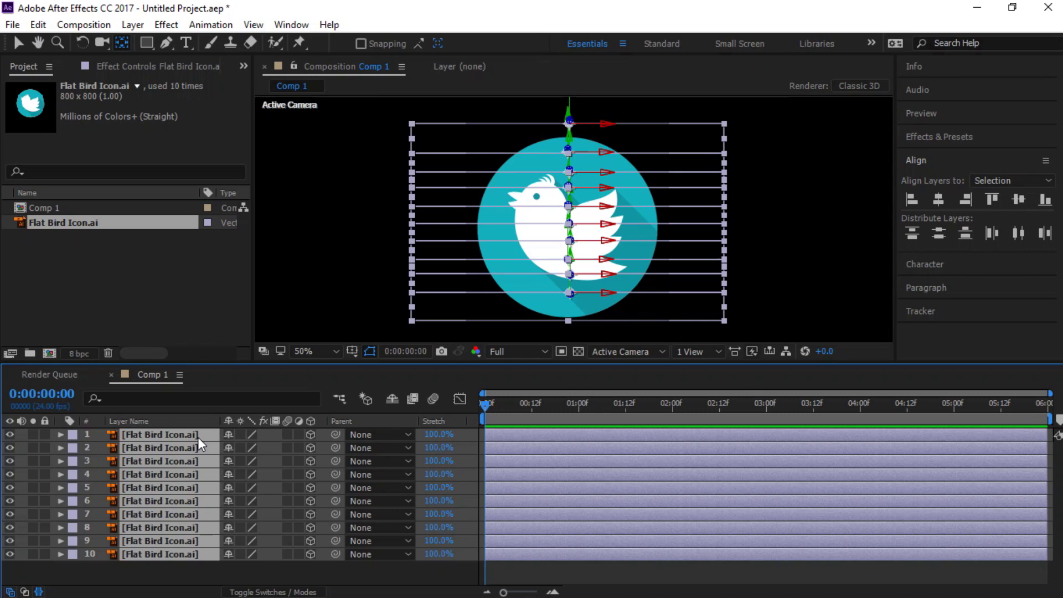
# Reveal Rotation for the ten selected bird layers and zoom the timeline in to single frames
pyautogui.press('r')
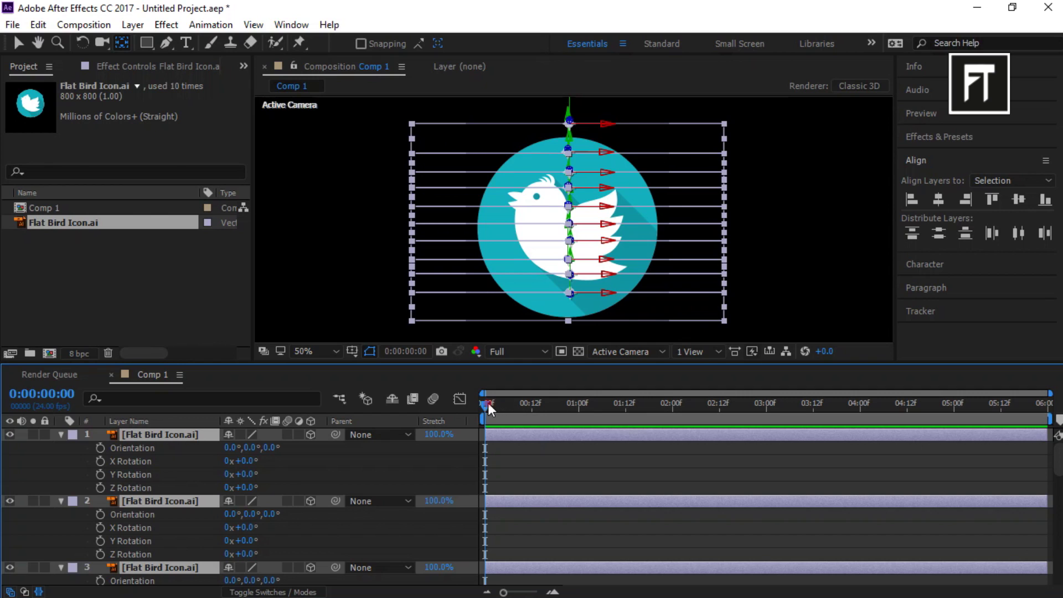
pyautogui.moveTo(487, 403); pyautogui.dragTo(463, 403)
pyautogui.moveTo(1051, 392); pyautogui.dragTo(544, 392)
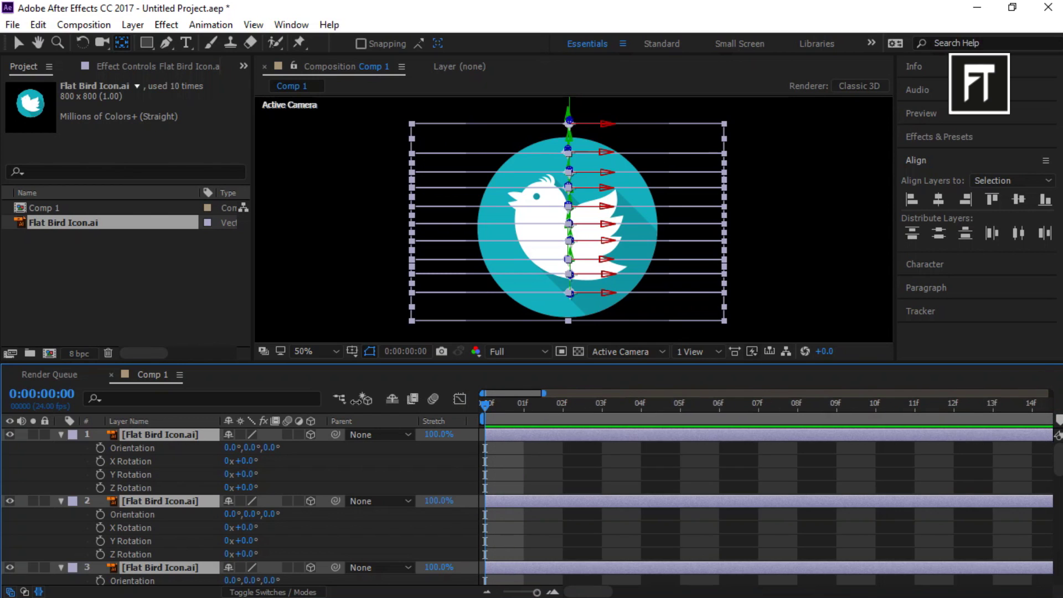
# Keyframe X Rotation on all slices at +90° on the first frame and -60° at frame 8
pyautogui.click(98, 461)
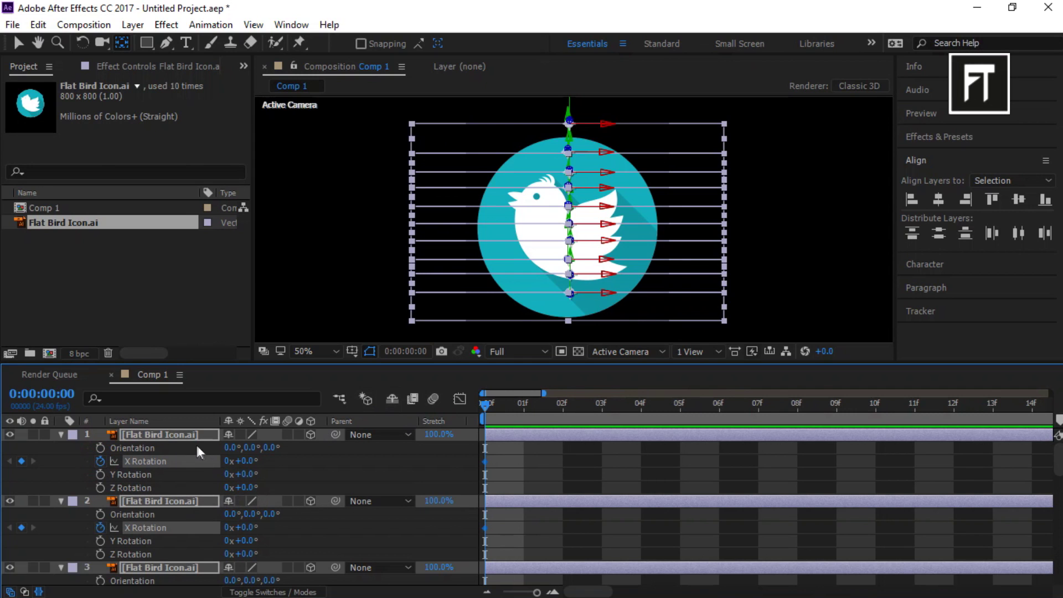
pyautogui.press('u')
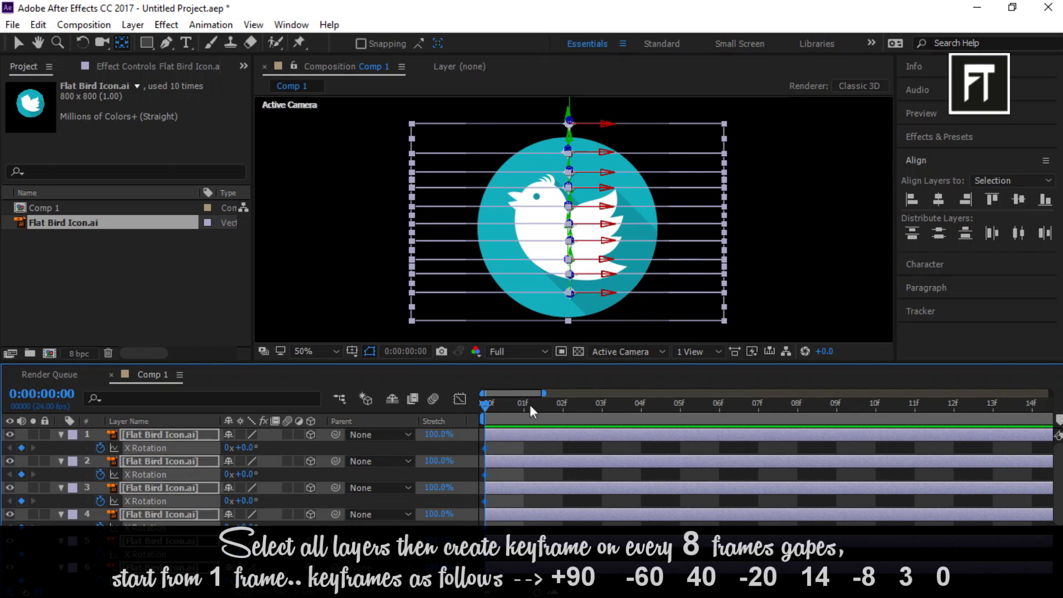
pyautogui.click(242, 447)
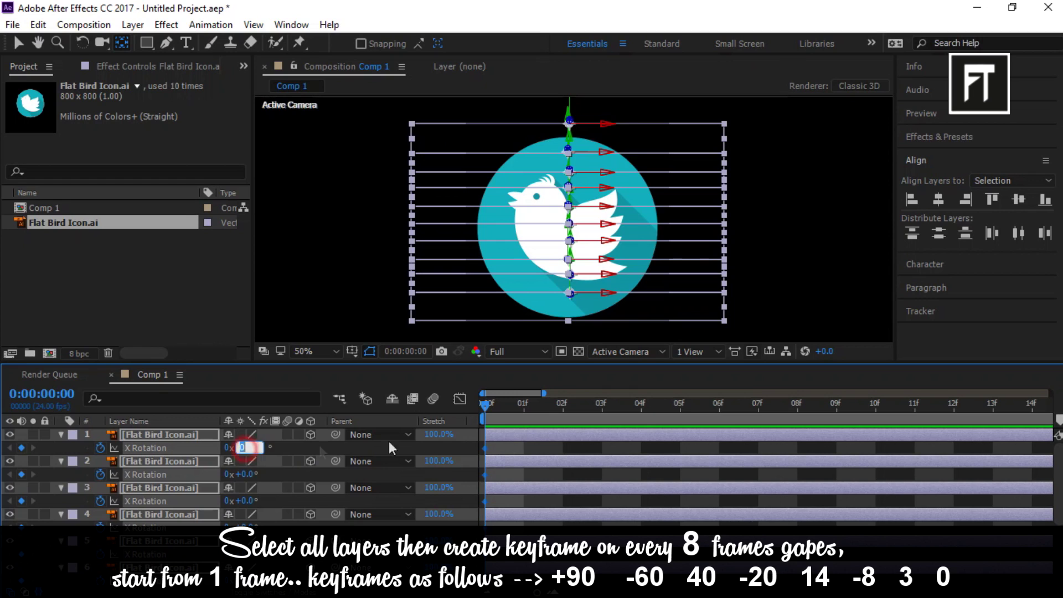
pyautogui.write('90')
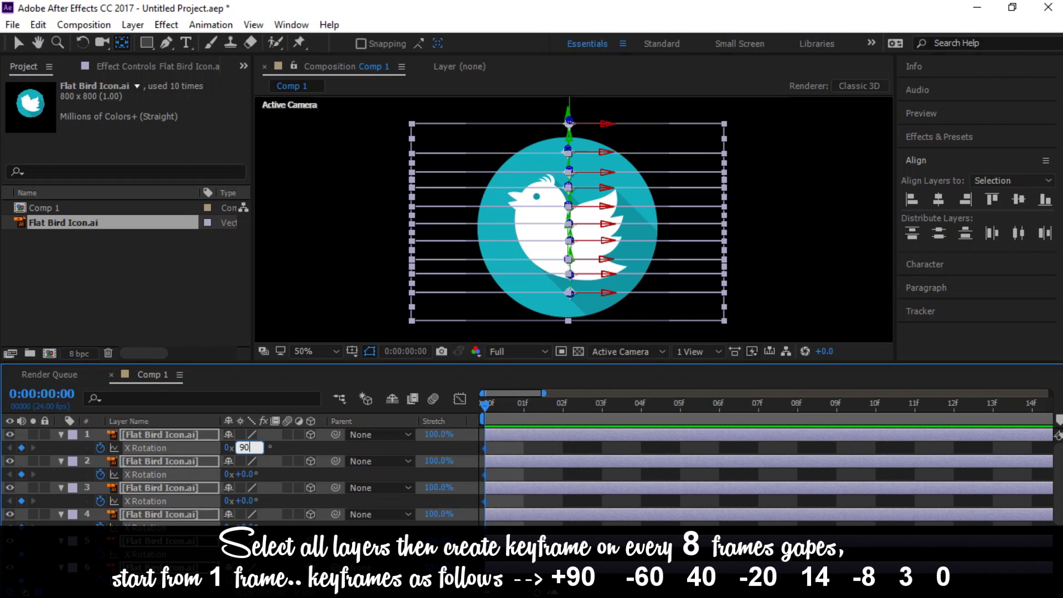
pyautogui.press('Return')
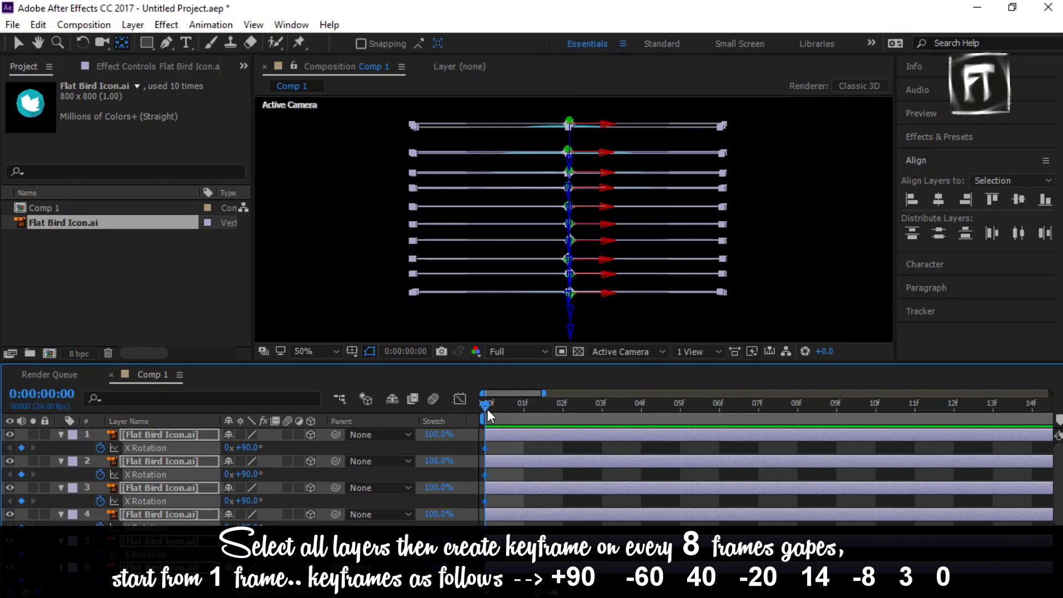
pyautogui.moveTo(486, 409); pyautogui.dragTo(740, 420)
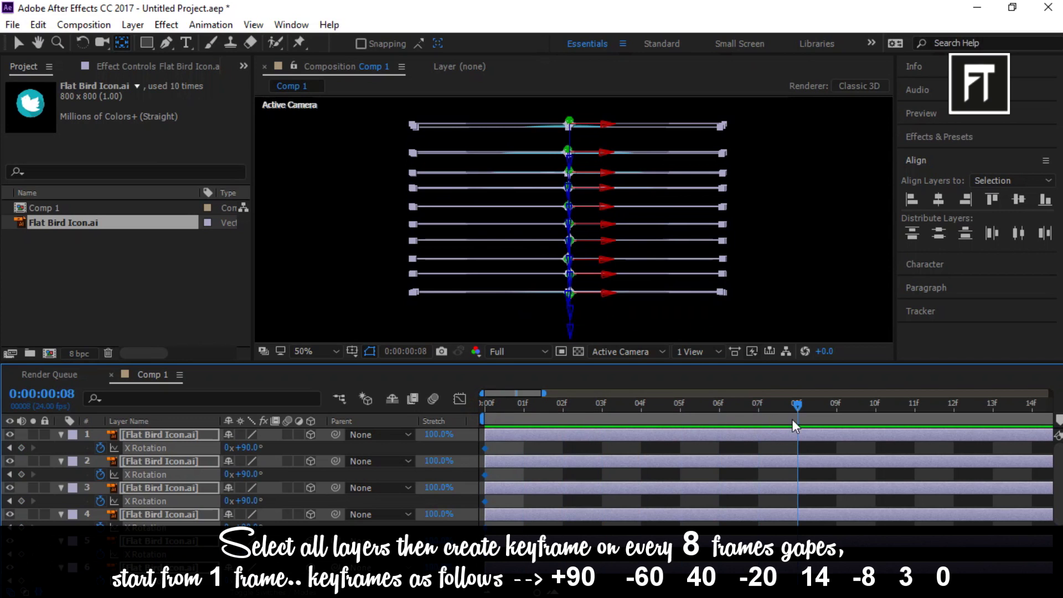
pyautogui.click(251, 448)
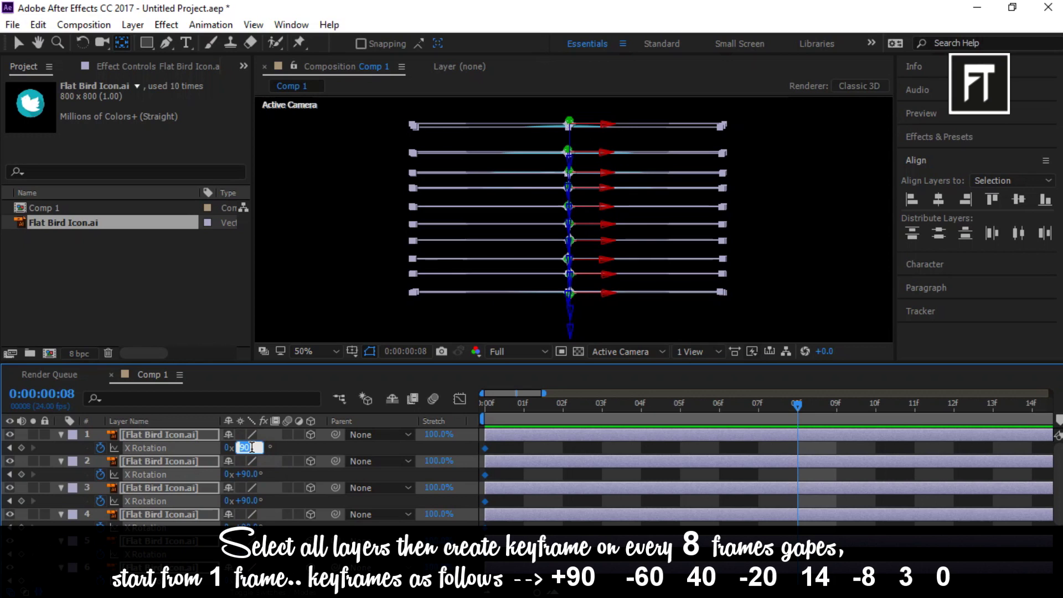
pyautogui.press('Return')
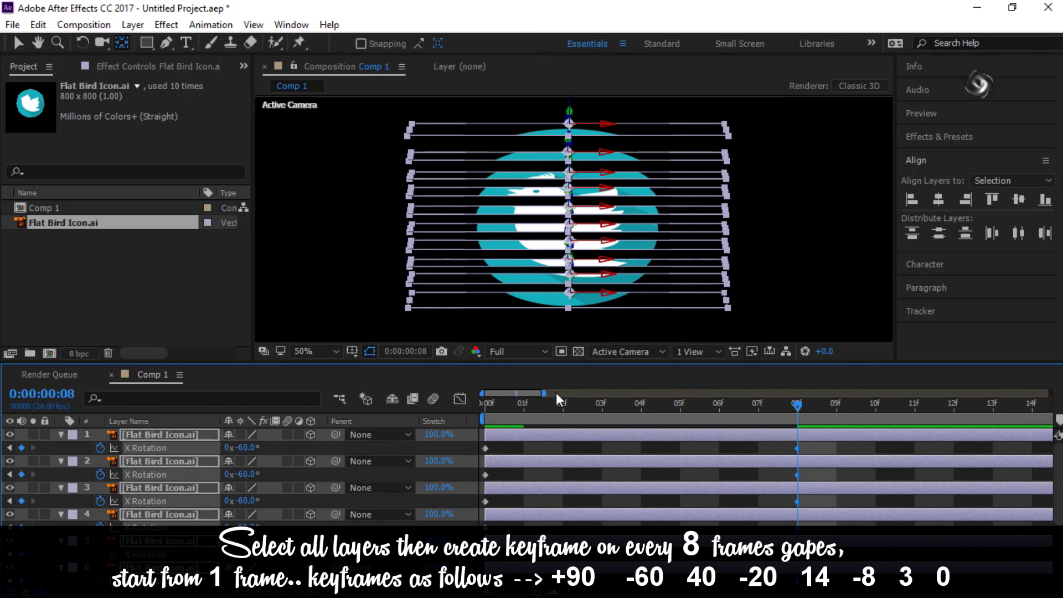
# Add X Rotation keys of +40° at frame 18 and -20° at 1:00 on all slices
pyautogui.moveTo(527, 396); pyautogui.dragTo(833, 422)
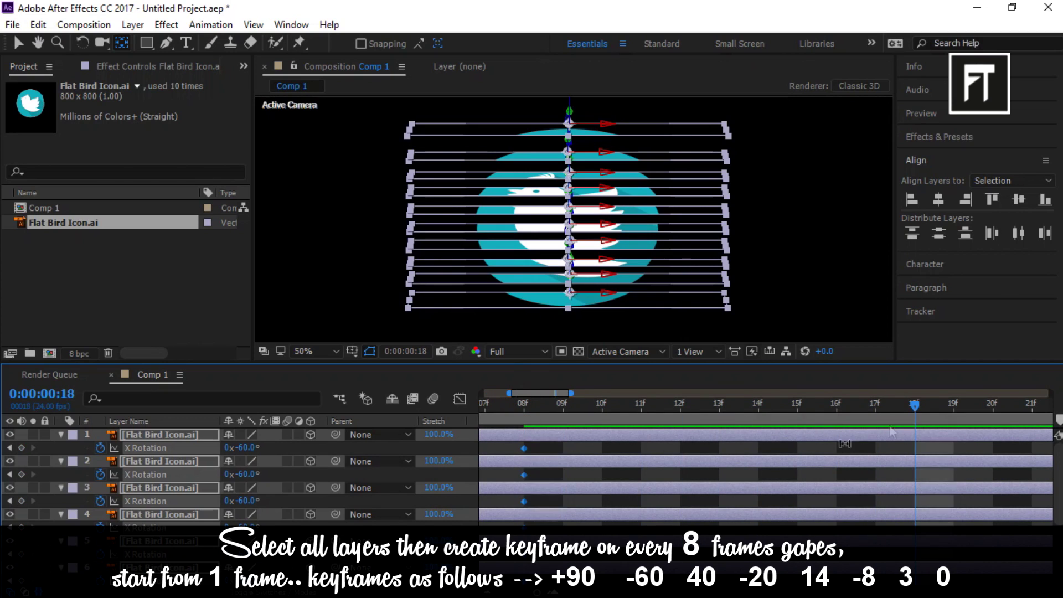
pyautogui.click(245, 447)
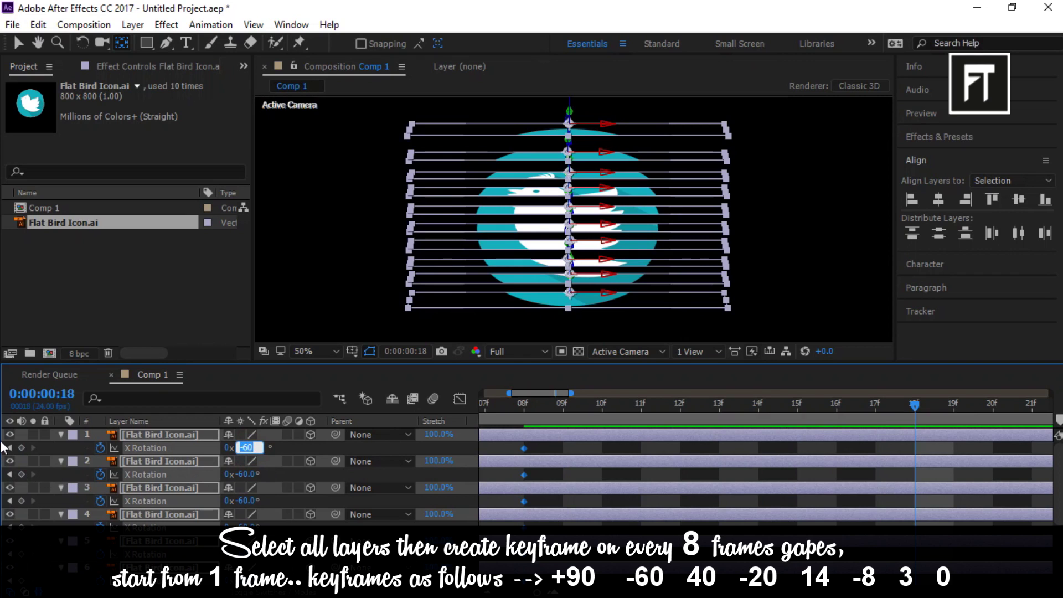
pyautogui.press('Return')
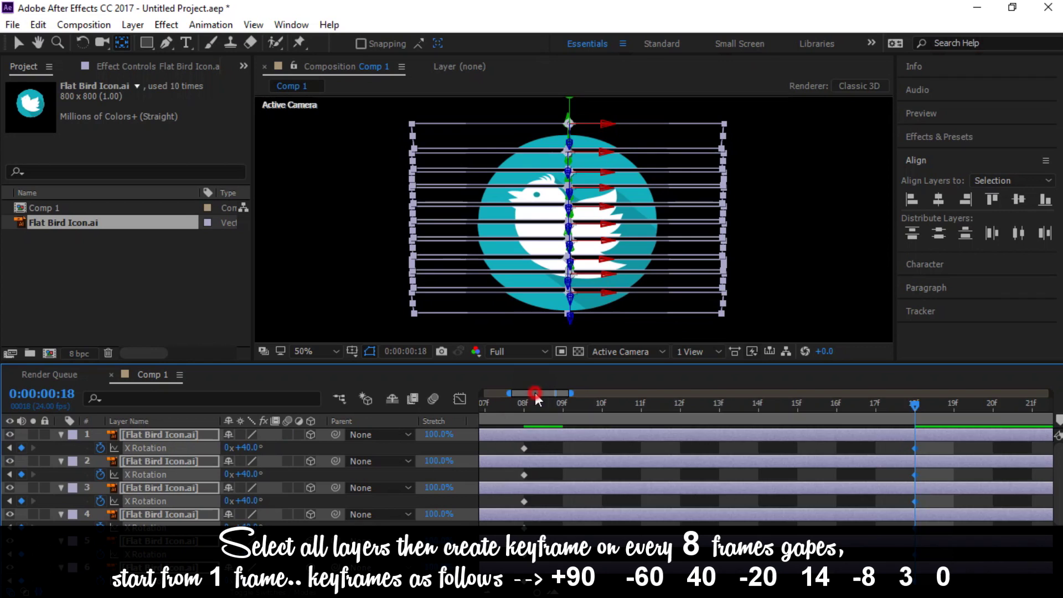
pyautogui.moveTo(535, 393); pyautogui.dragTo(566, 393)
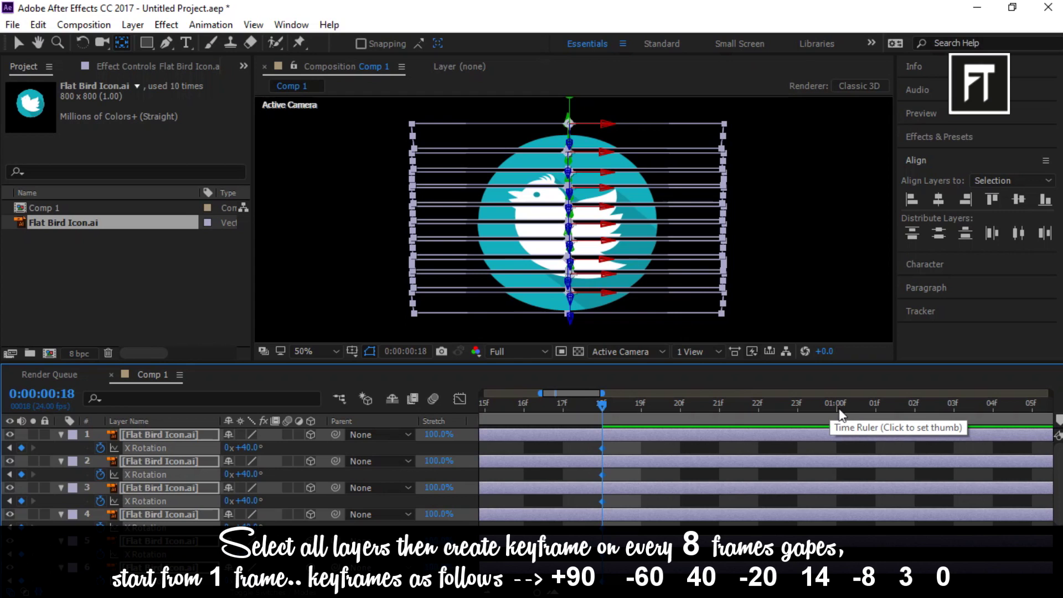
pyautogui.click(839, 410)
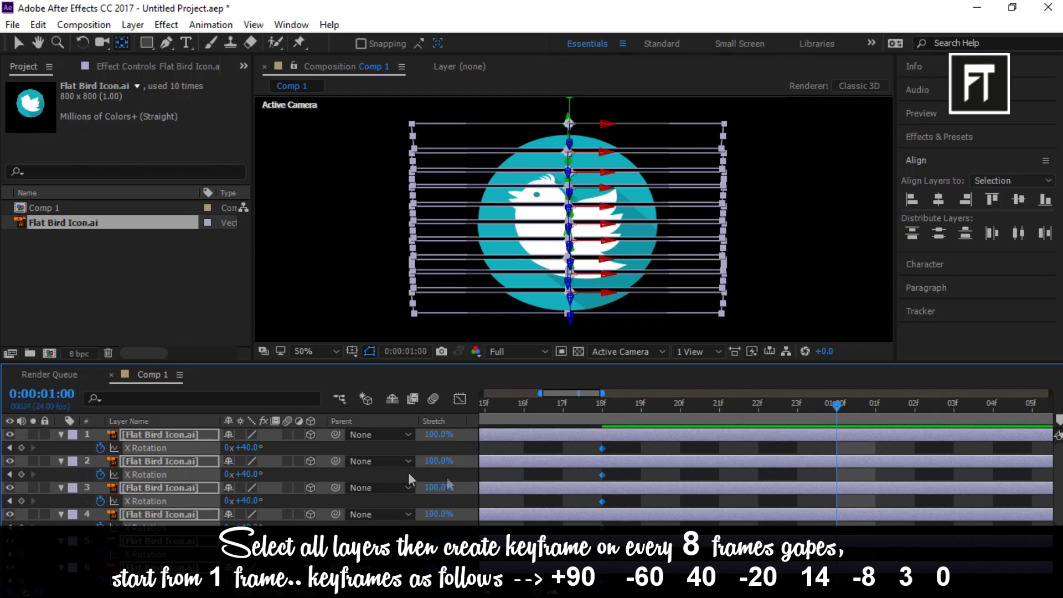
pyautogui.click(249, 448)
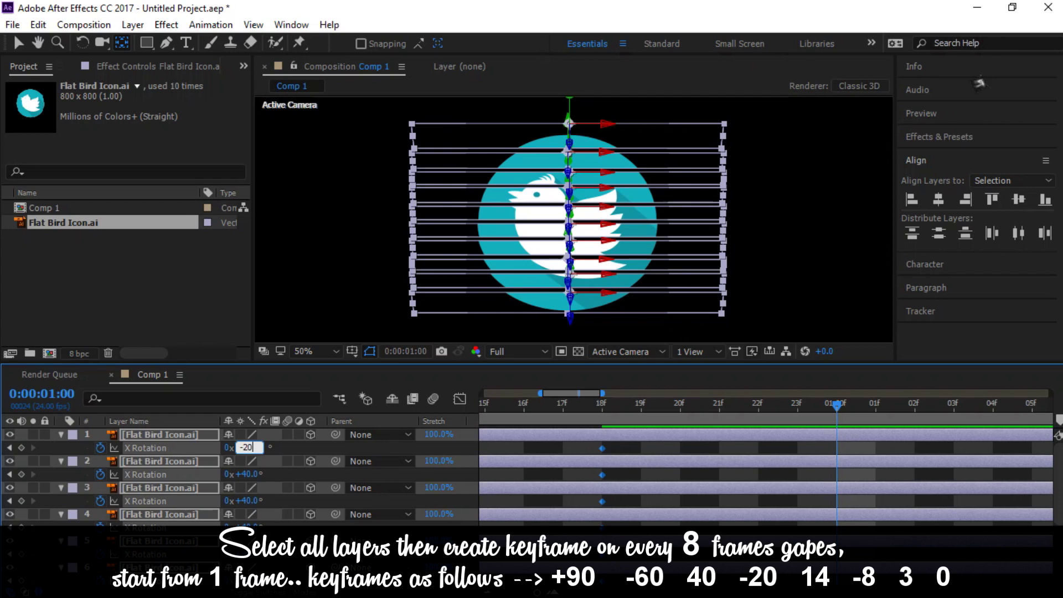
pyautogui.press('Return')
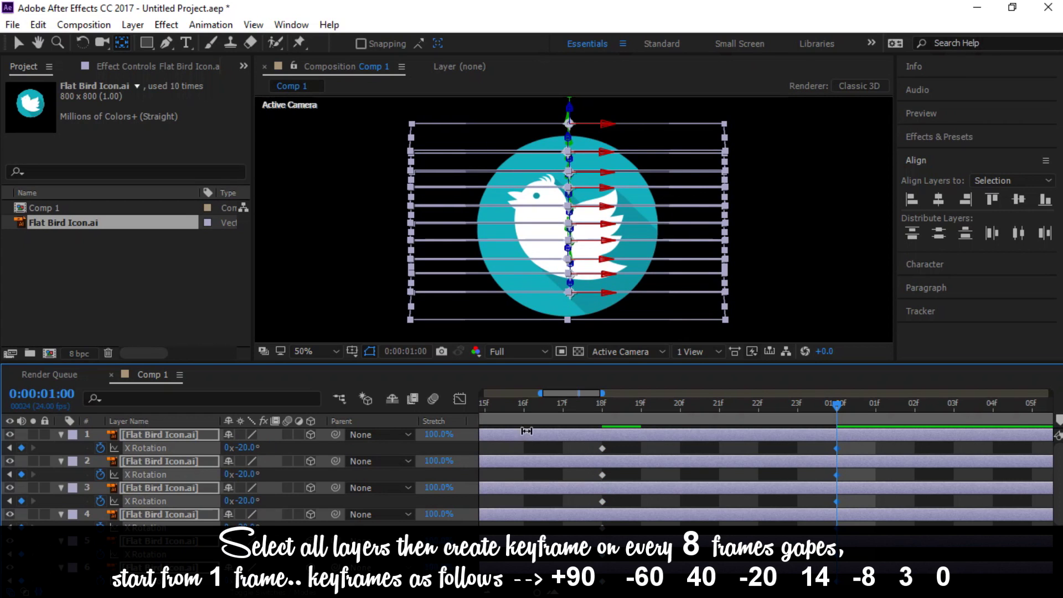
pyautogui.moveTo(564, 394); pyautogui.dragTo(597, 393)
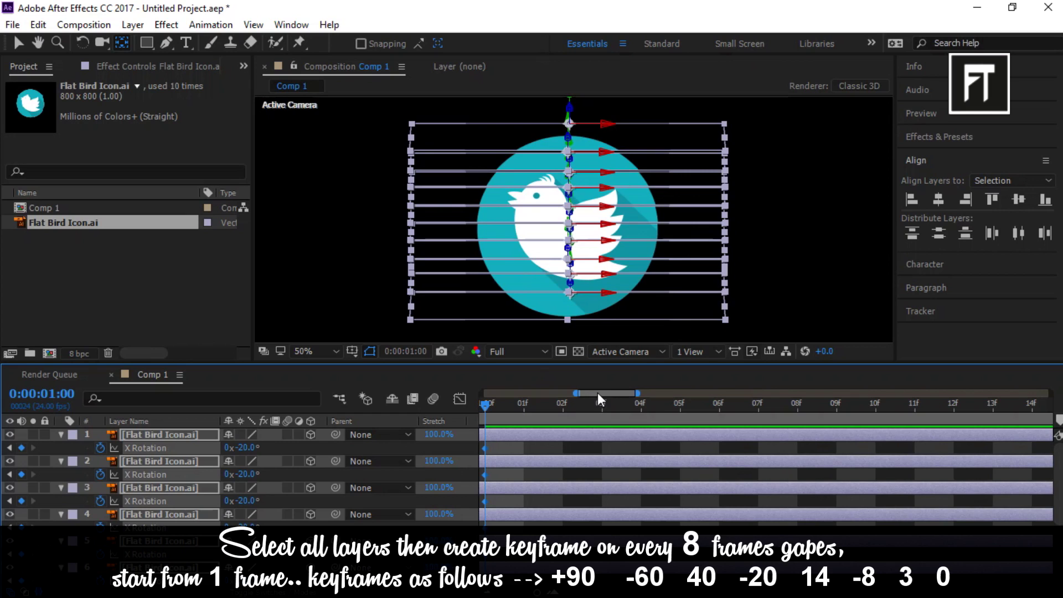
# Add X Rotation keys of 14° at 1:08 and -8° at 1:16 on all slices
pyautogui.moveTo(488, 406); pyautogui.dragTo(778, 404)
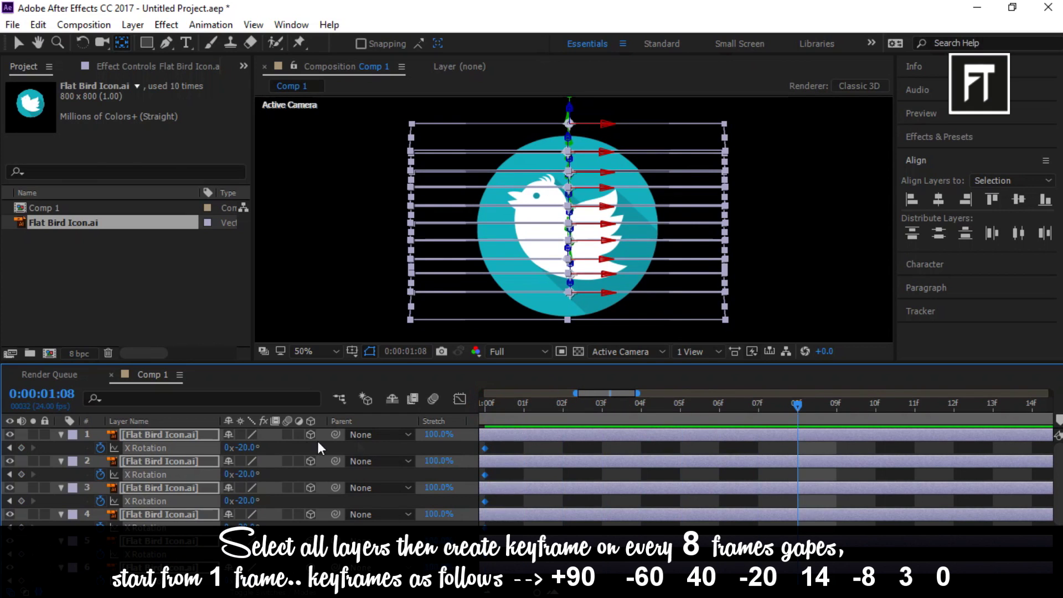
pyautogui.click(247, 448)
pyautogui.press('Return')
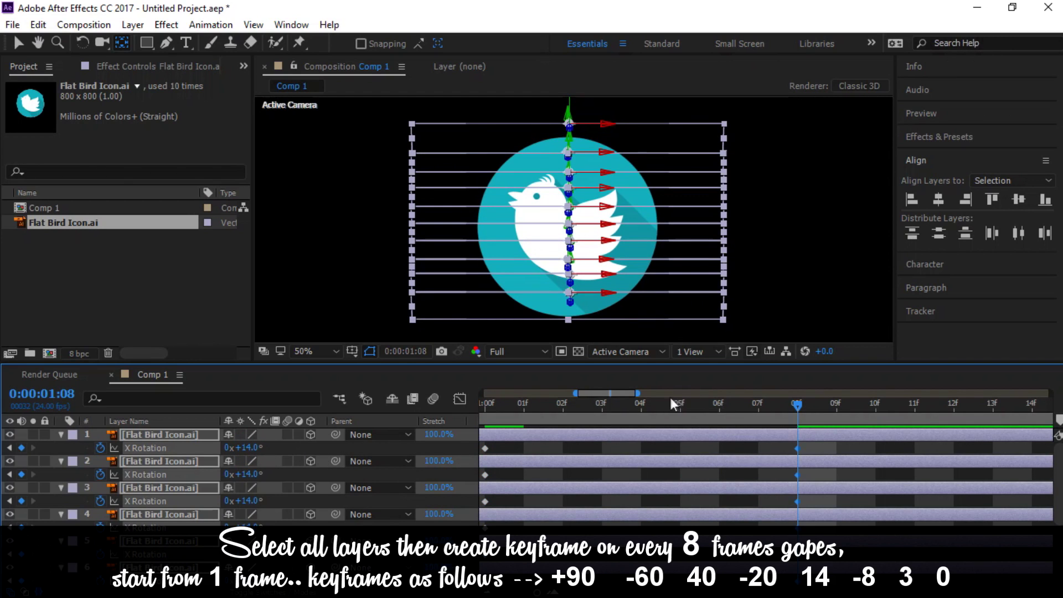
pyautogui.moveTo(622, 393); pyautogui.dragTo(963, 427)
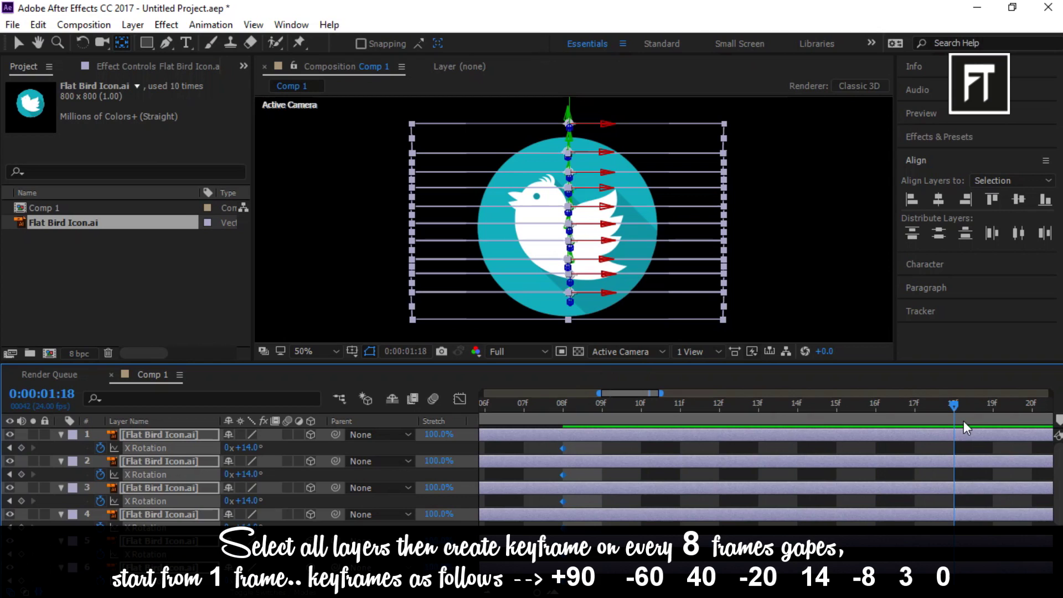
pyautogui.click(254, 448)
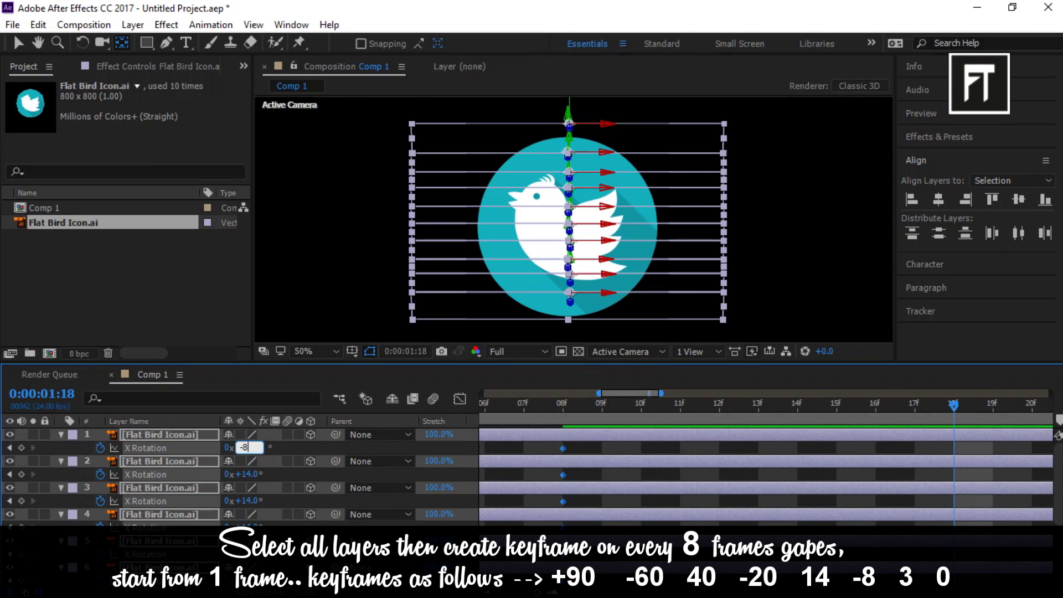
pyautogui.press('Return')
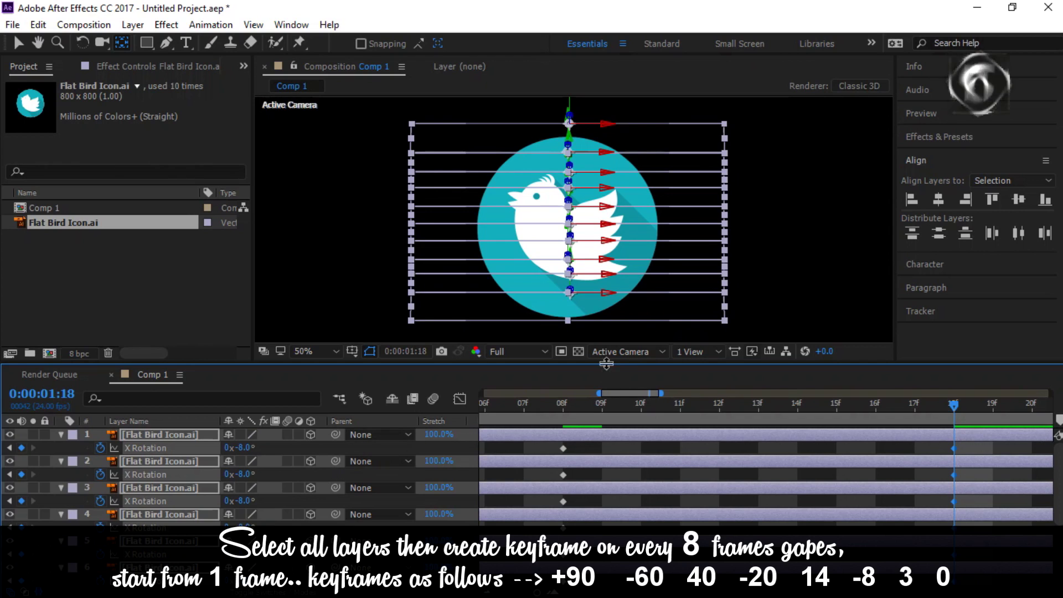
# Add X Rotation keys of 3° at 2:00 and 0° at 2:08, then zoom the timeline out
pyautogui.moveTo(633, 394); pyautogui.dragTo(667, 394)
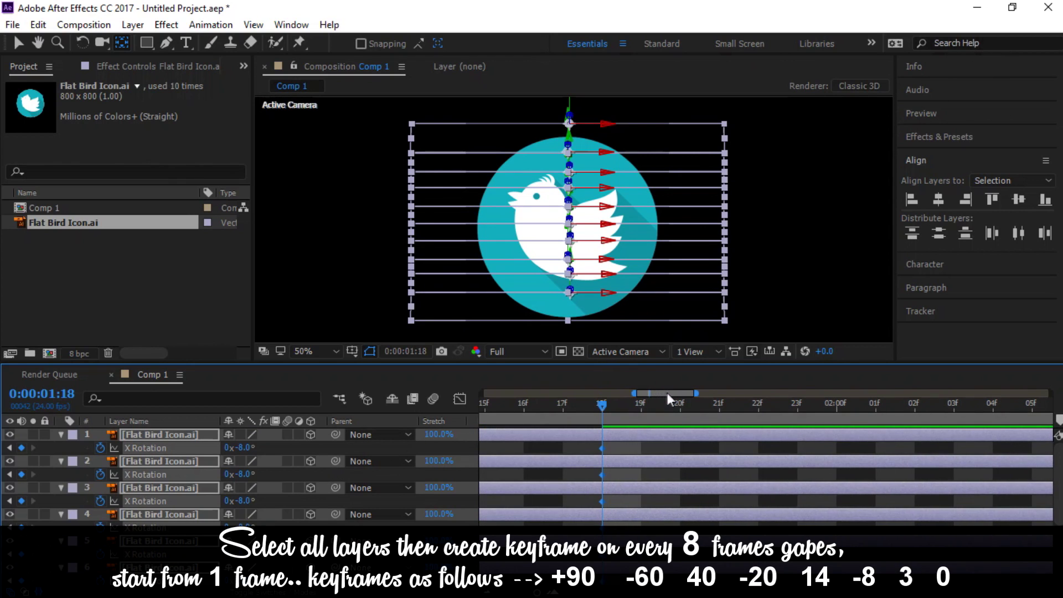
pyautogui.click(838, 404)
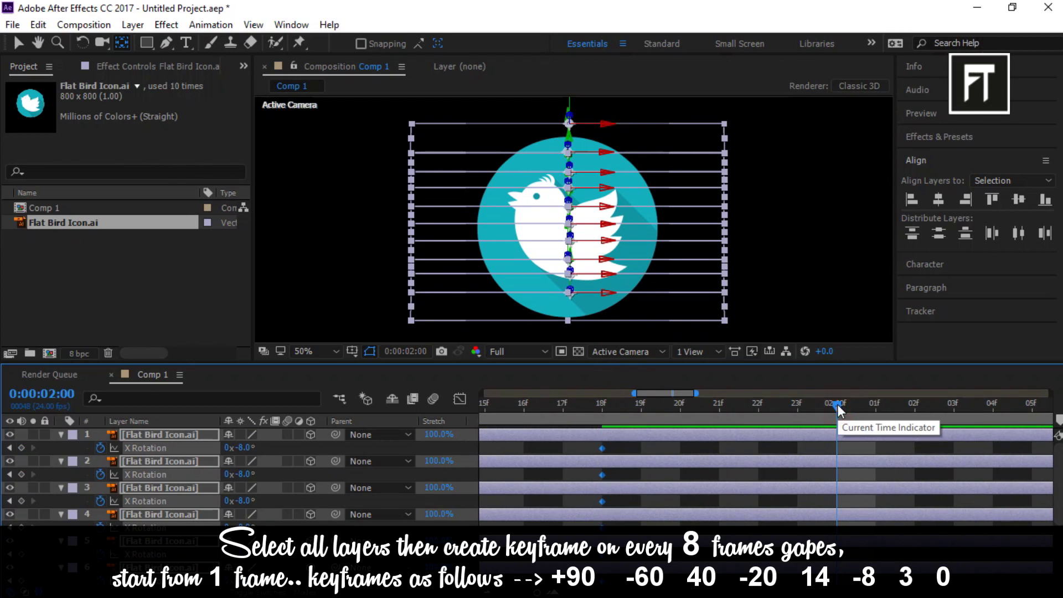
pyautogui.click(244, 448)
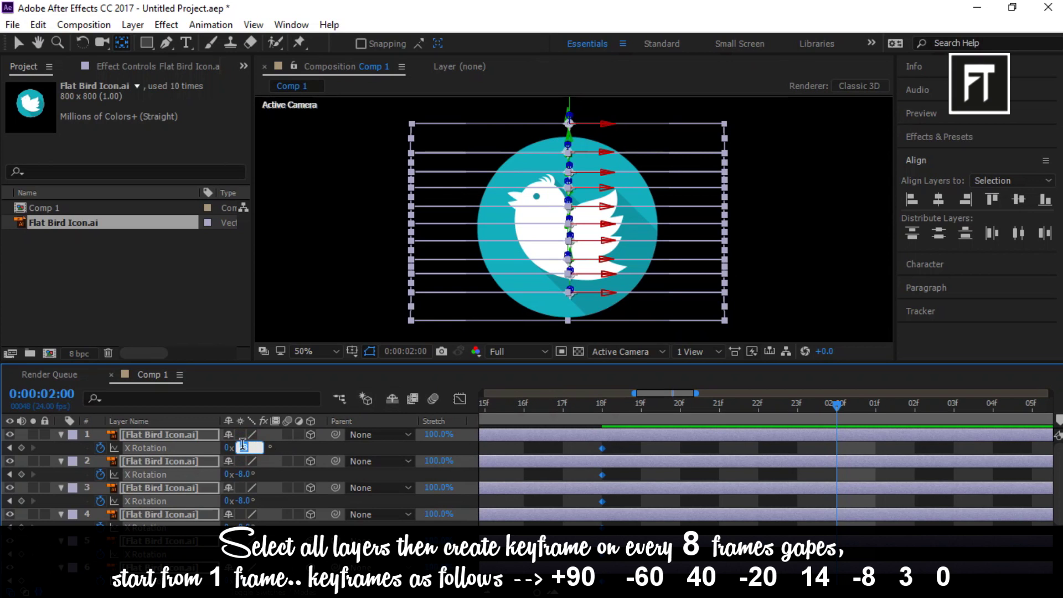
pyautogui.write('3')
pyautogui.press('Return')
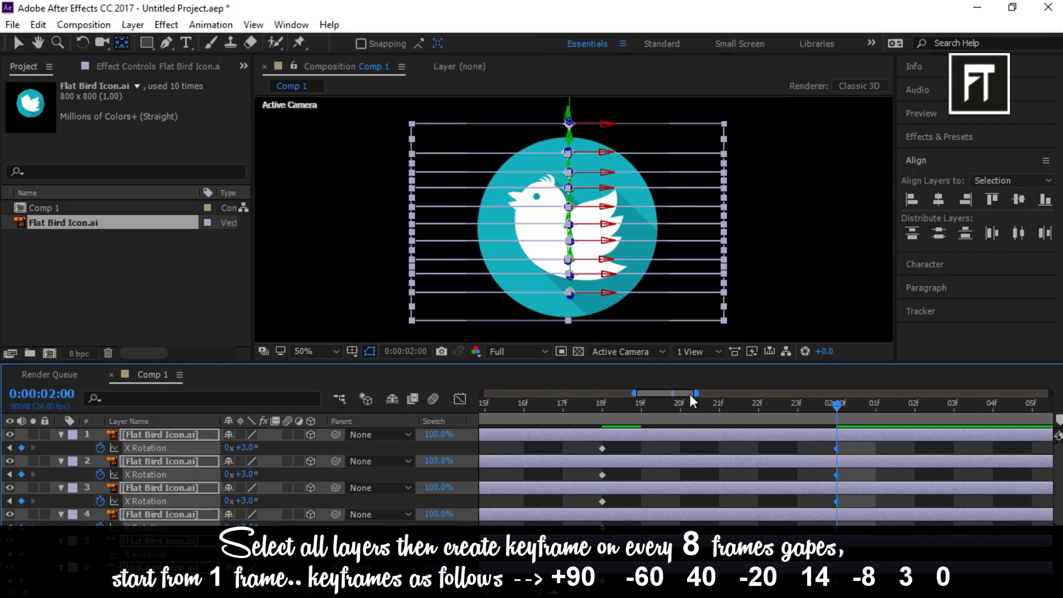
pyautogui.moveTo(690, 394); pyautogui.dragTo(718, 395)
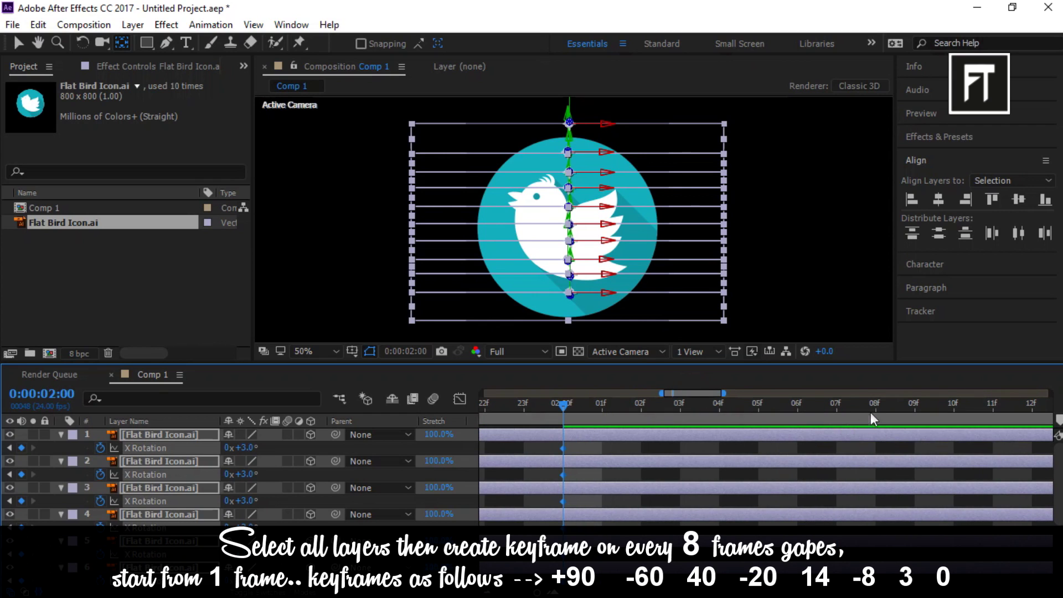
pyautogui.click(246, 448)
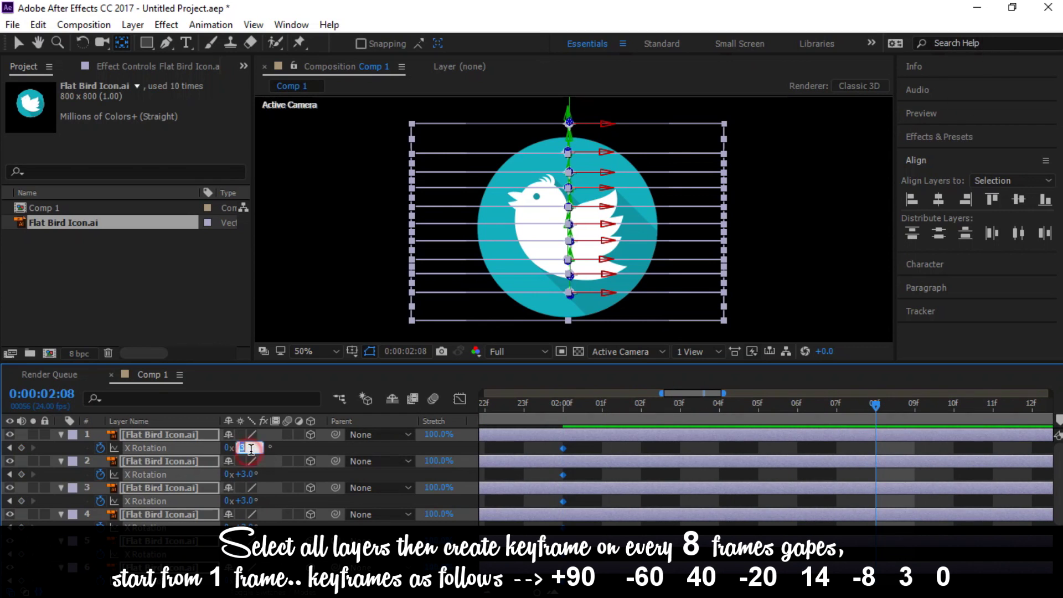
pyautogui.write('0')
pyautogui.press('Return')
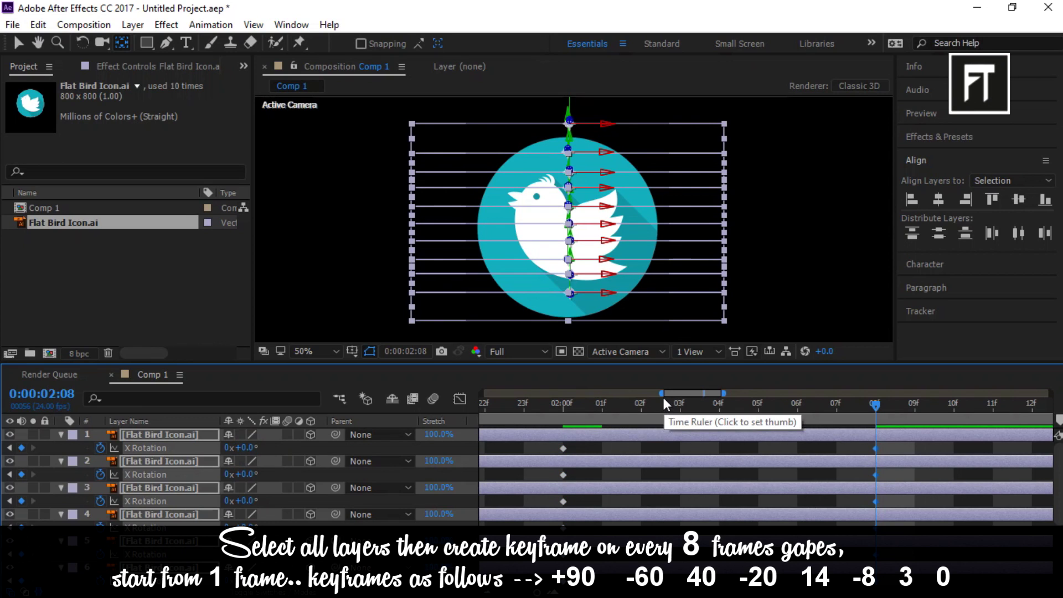
pyautogui.moveTo(662, 393); pyautogui.dragTo(482, 392)
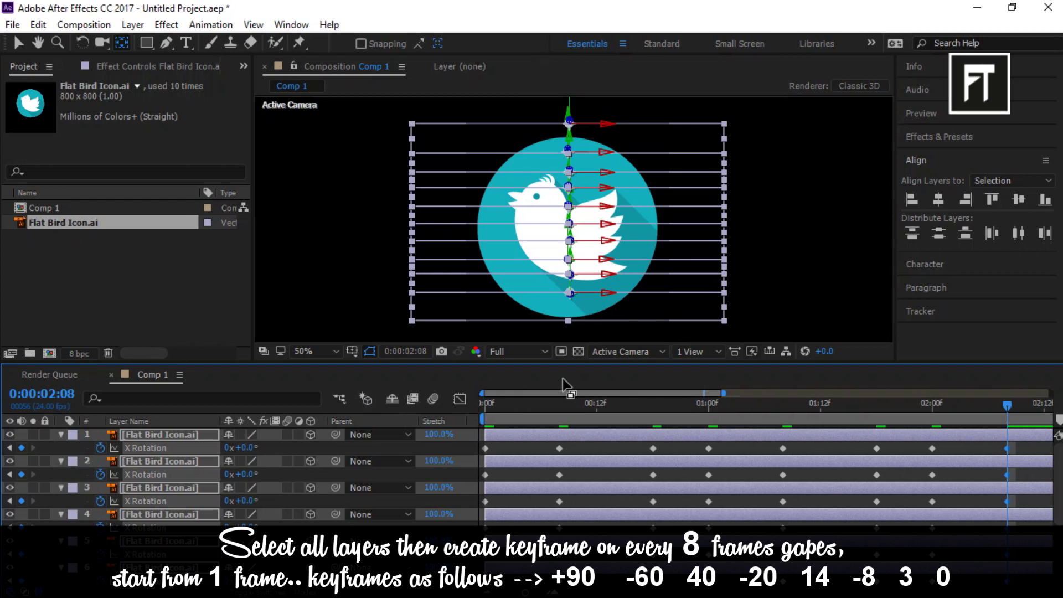
# Deselect the layers and twirl up bird layers 1–10 so only their rows show
pyautogui.moveTo(723, 391); pyautogui.dragTo(879, 392)
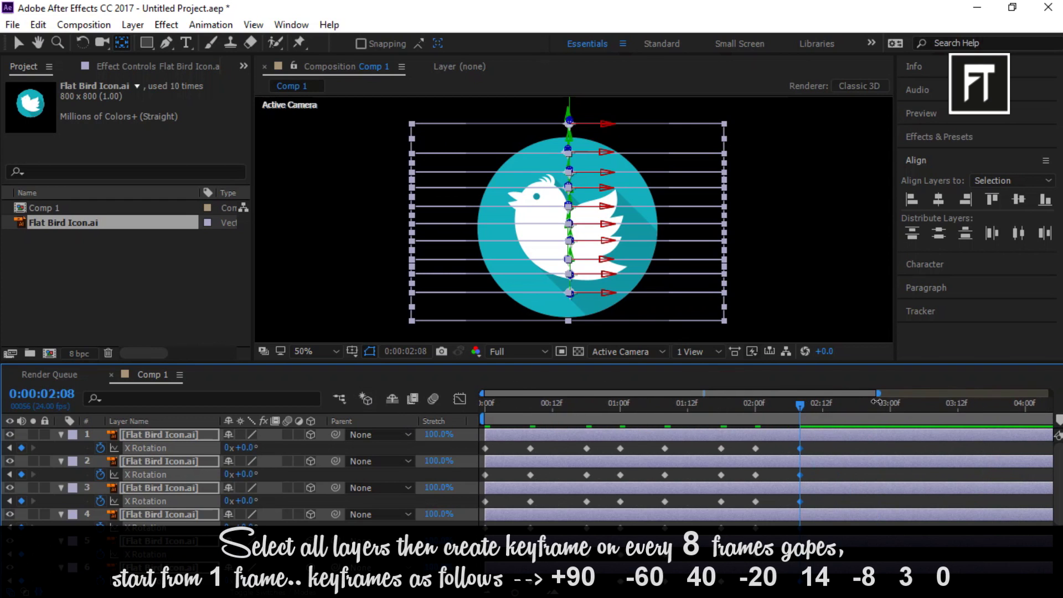
pyautogui.click(838, 447)
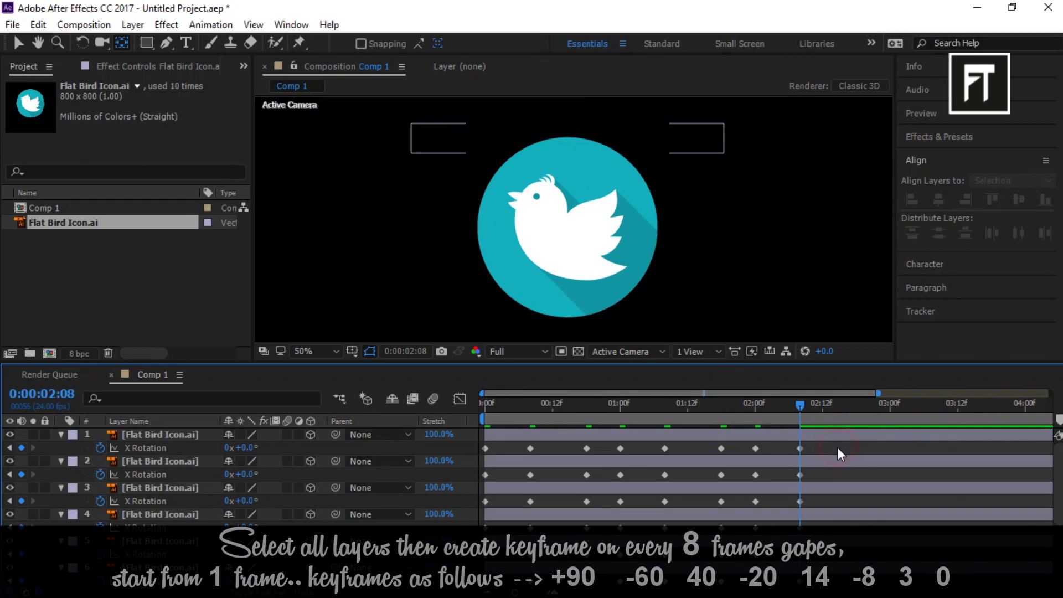
pyautogui.click(61, 435)
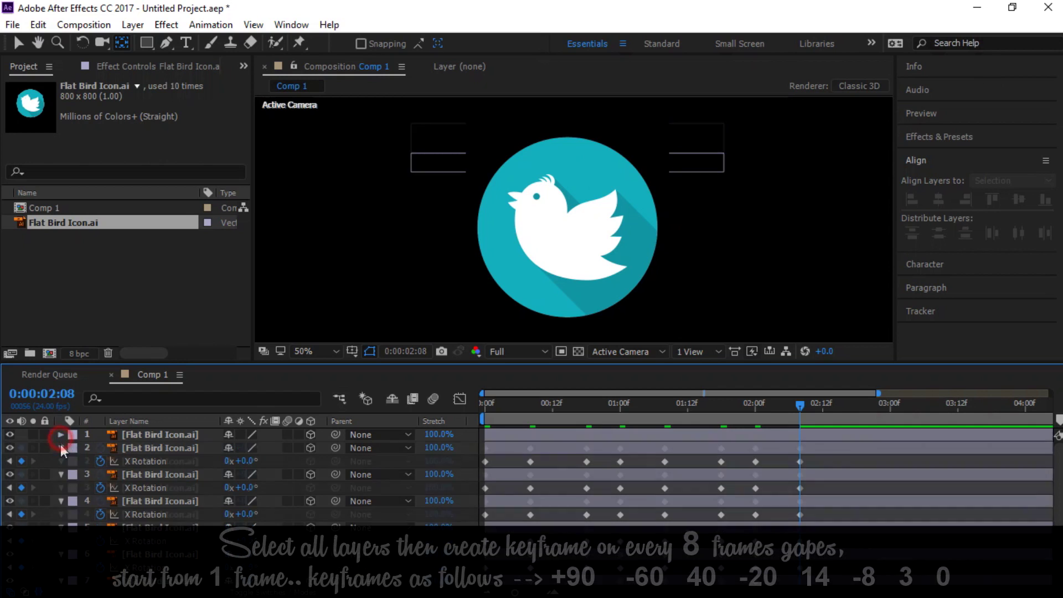
pyautogui.click(61, 448)
pyautogui.click(61, 461)
pyautogui.click(61, 474)
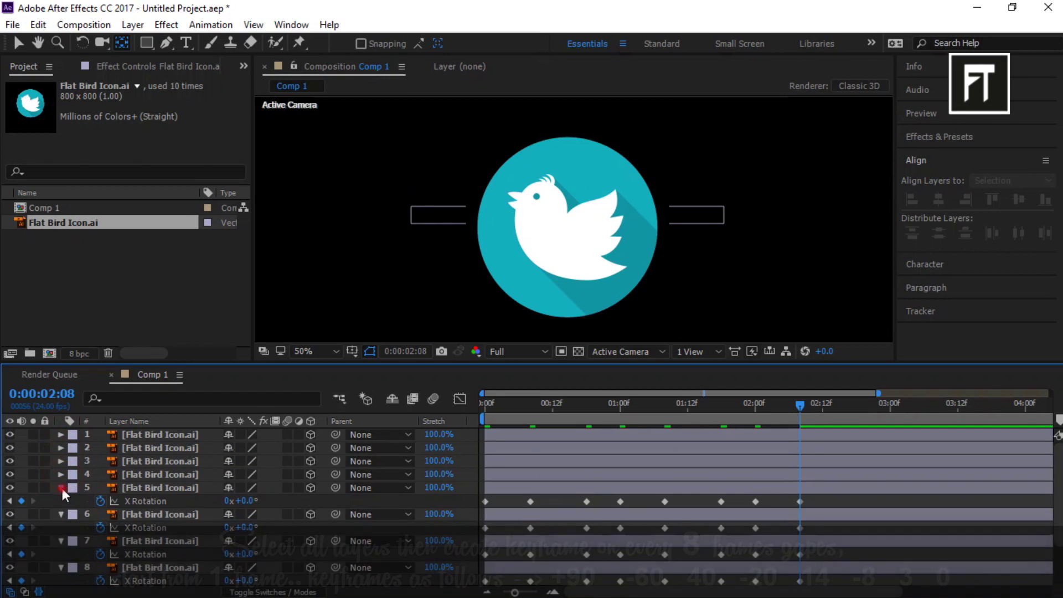
pyautogui.click(61, 487)
pyautogui.click(61, 501)
pyautogui.click(60, 514)
pyautogui.click(61, 527)
pyautogui.click(61, 540)
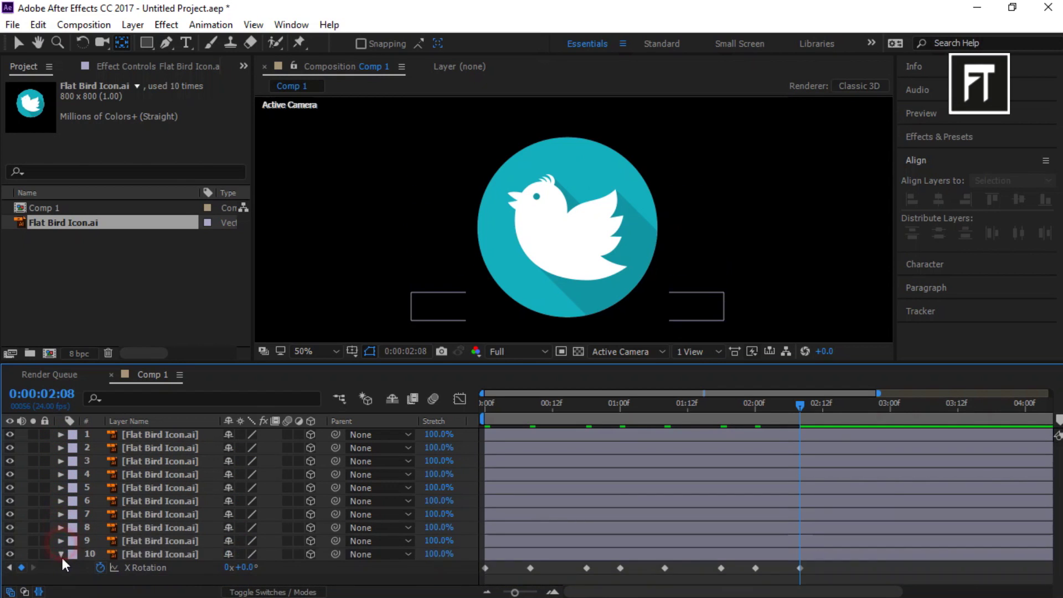
pyautogui.click(61, 554)
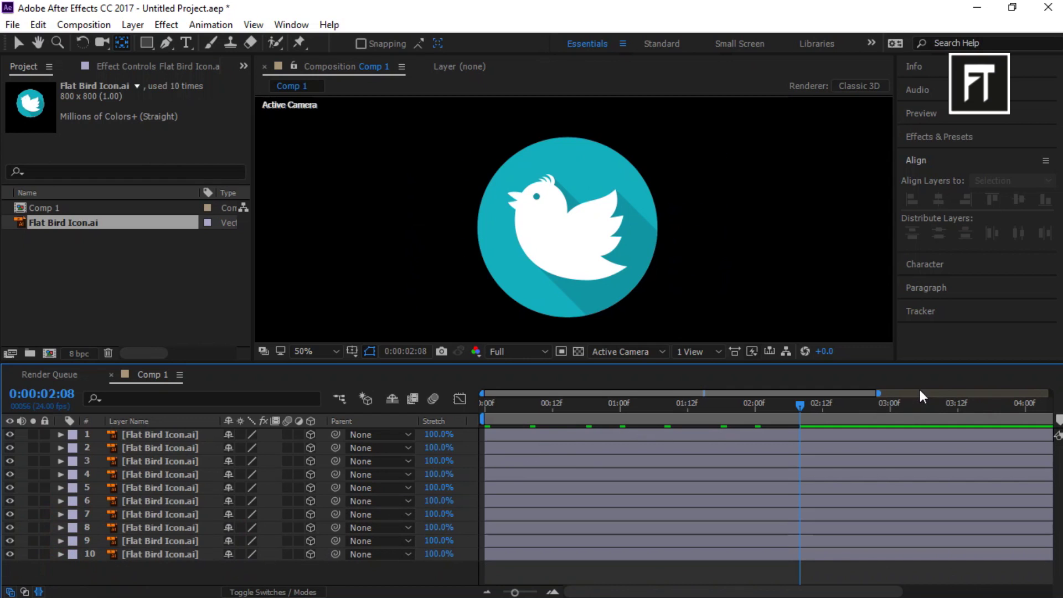
pyautogui.moveTo(880, 392); pyautogui.dragTo(545, 394)
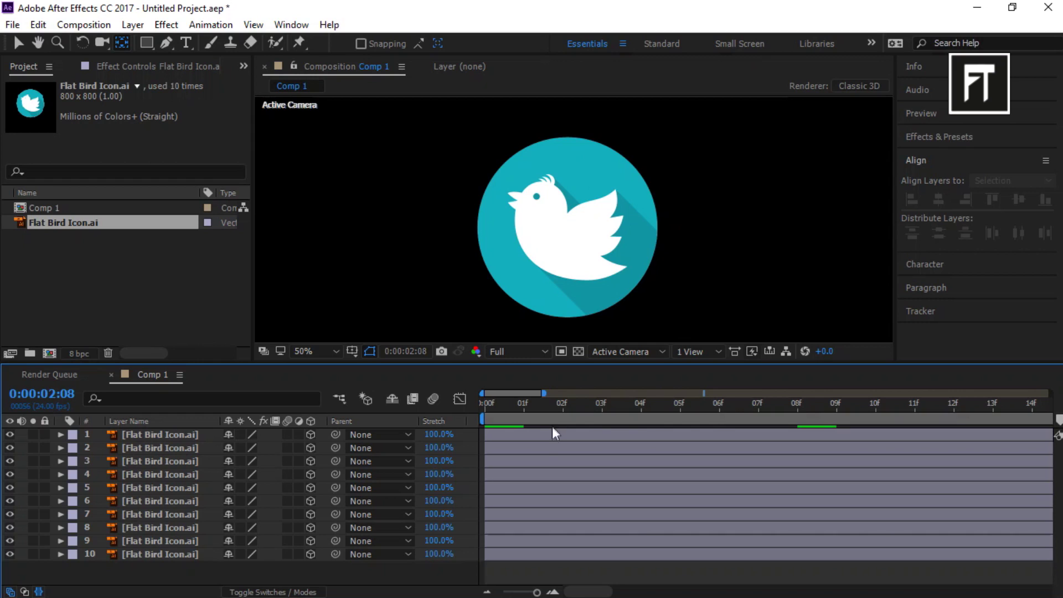
# Shift layers 2, 3 and 4 progressively later, layer 3 starting around 10f
pyautogui.click(155, 449)
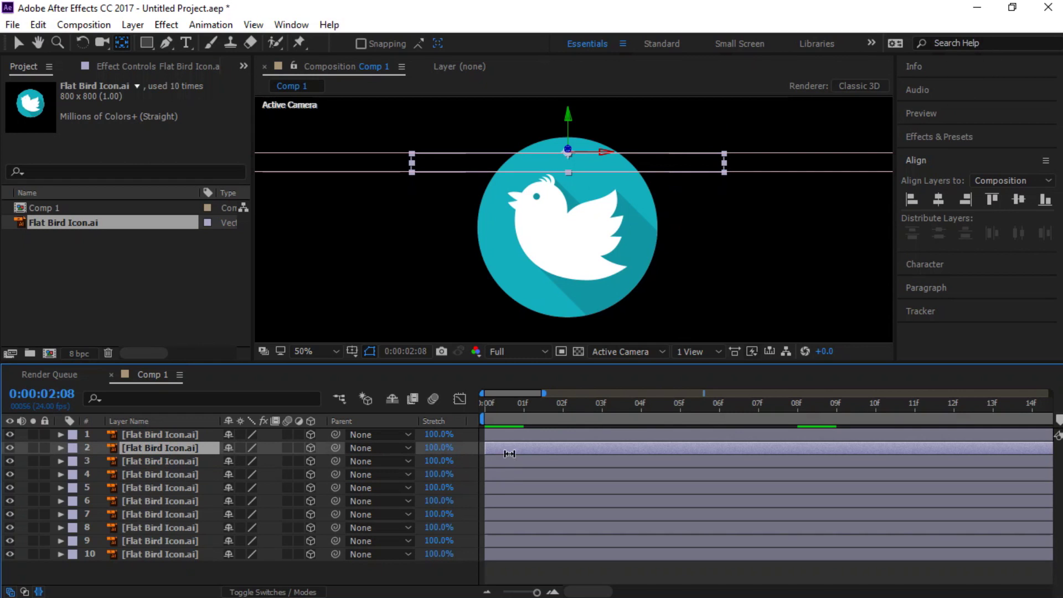
pyautogui.click(22, 42)
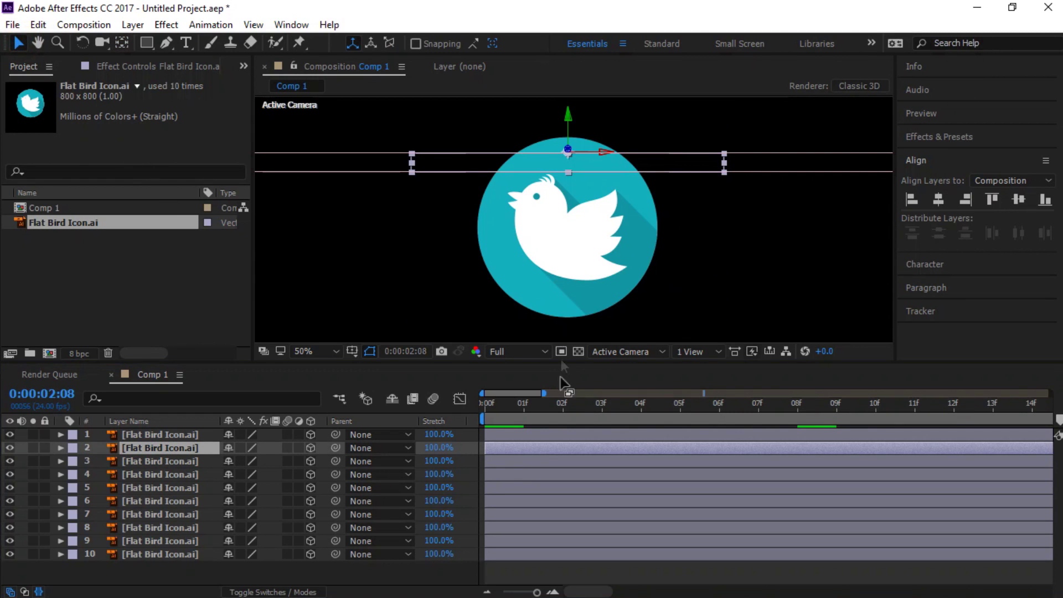
pyautogui.moveTo(530, 450); pyautogui.dragTo(714, 459)
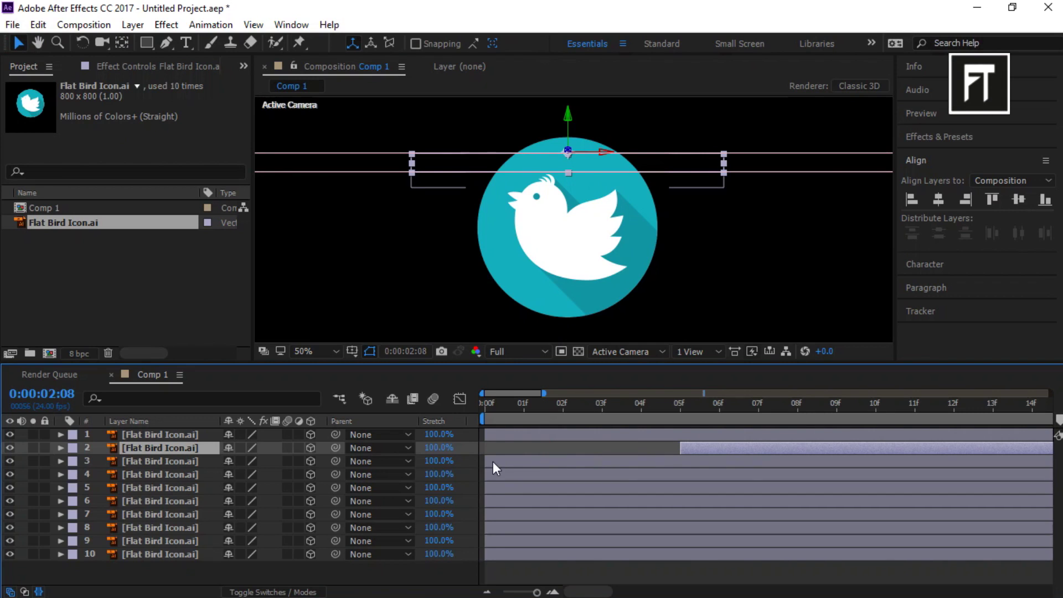
pyautogui.moveTo(493, 461); pyautogui.dragTo(881, 477)
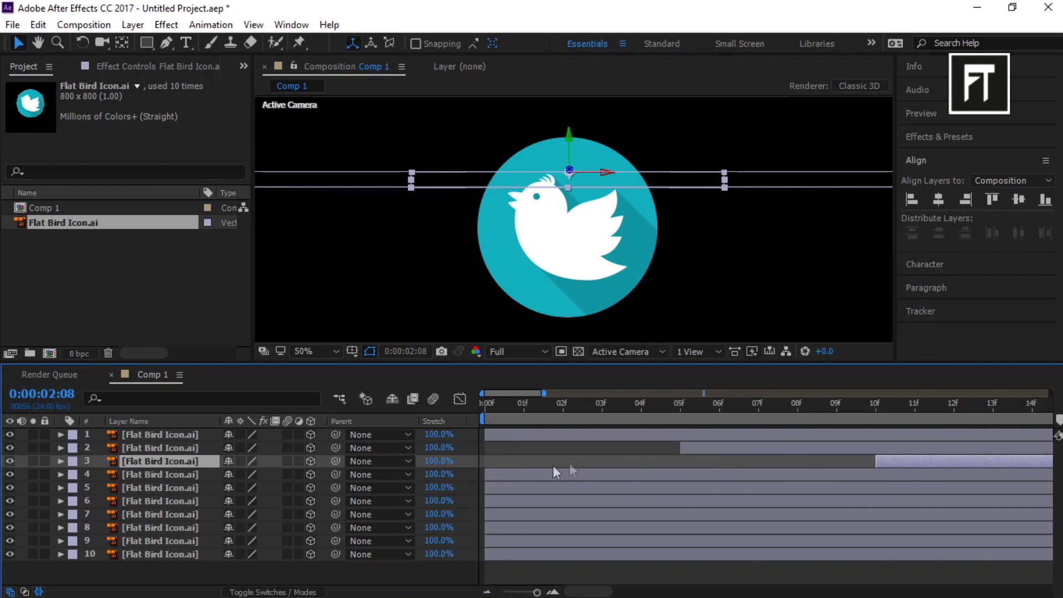
pyautogui.moveTo(516, 475); pyautogui.dragTo(977, 488)
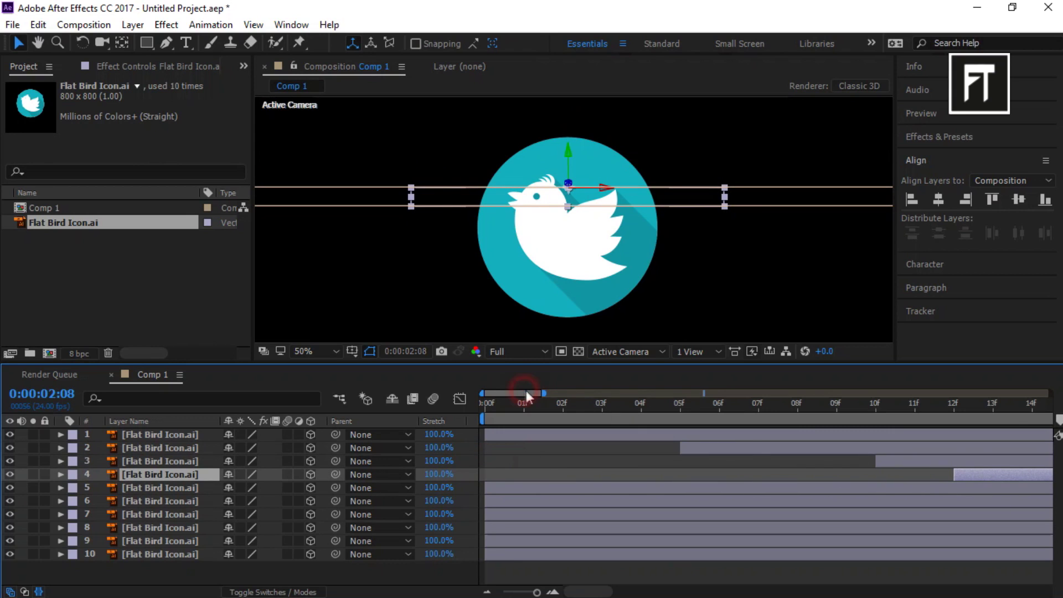
pyautogui.moveTo(508, 394); pyautogui.dragTo(560, 402)
# Delay layers 5, 6 and 7 further, with layer 5 starting at 20f
pyautogui.click(527, 488)
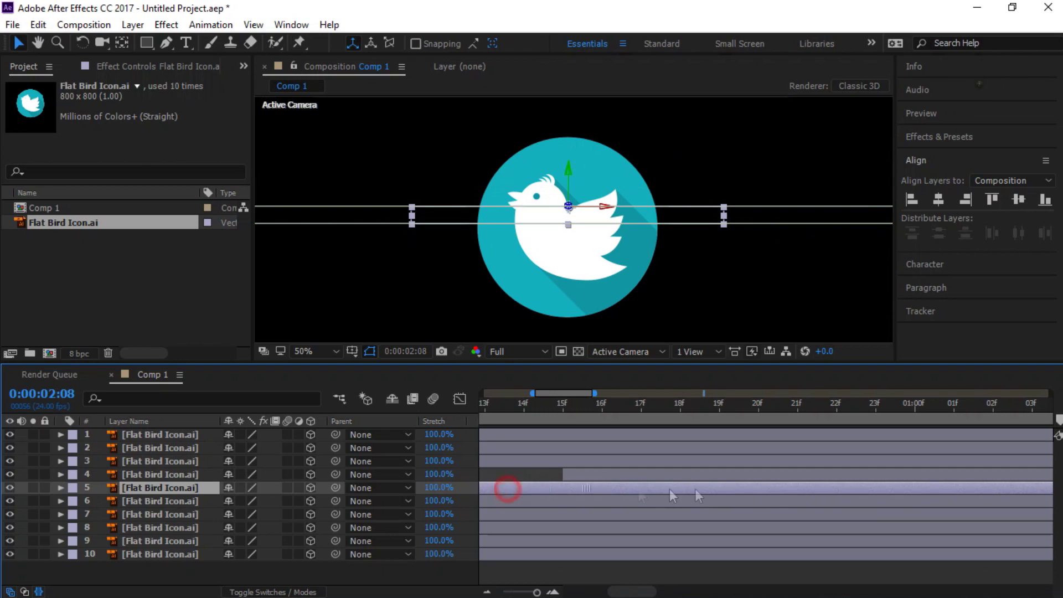
pyautogui.moveTo(671, 496); pyautogui.dragTo(759, 494)
pyautogui.click(587, 504)
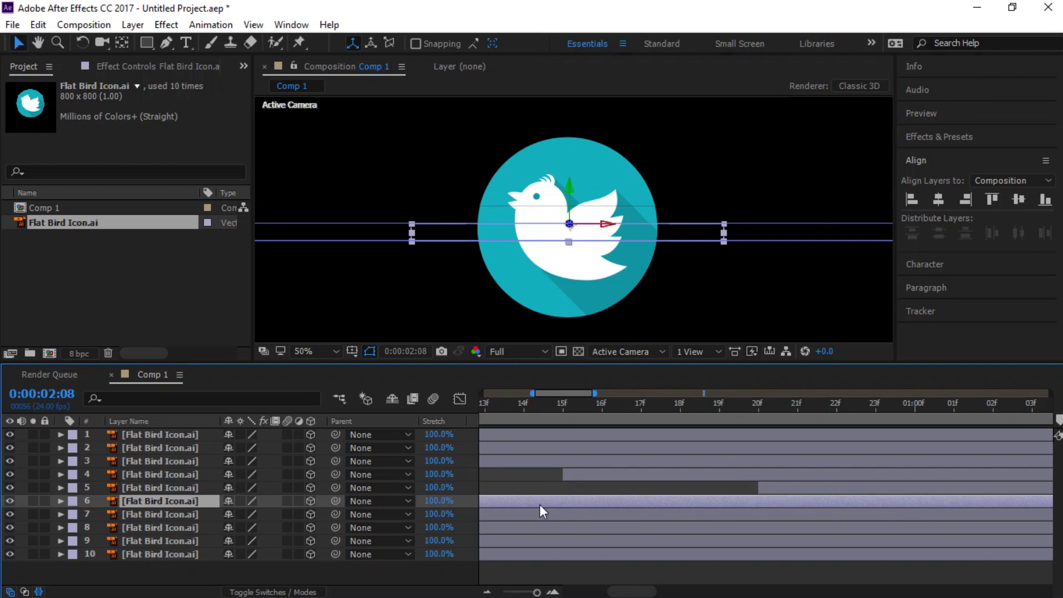
pyautogui.moveTo(541, 510); pyautogui.dragTo(964, 508)
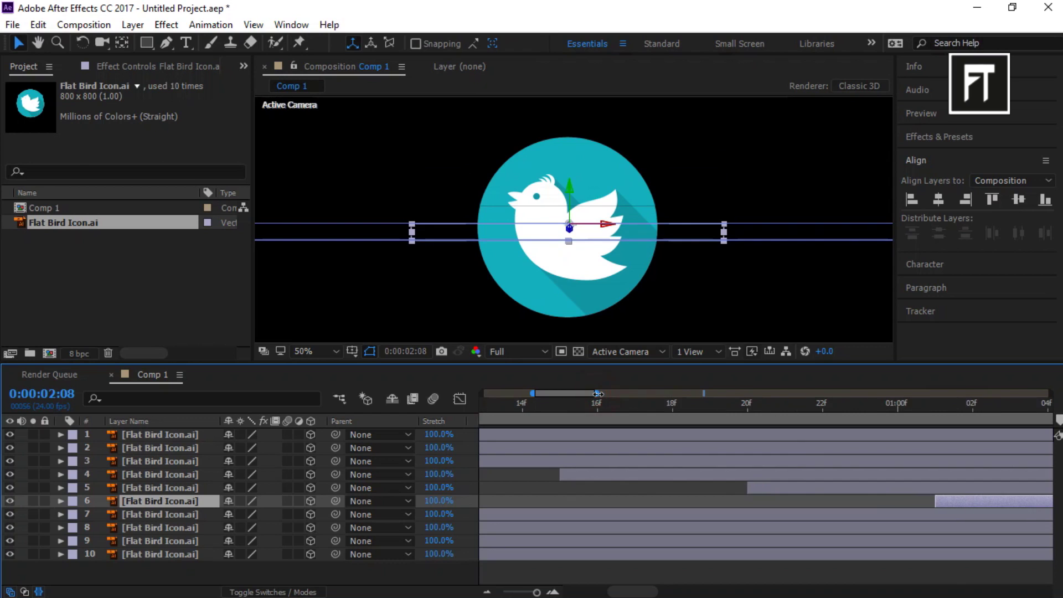
pyautogui.moveTo(578, 393); pyautogui.dragTo(595, 394)
pyautogui.moveTo(622, 514); pyautogui.dragTo(1044, 519)
pyautogui.moveTo(659, 516); pyautogui.dragTo(935, 522)
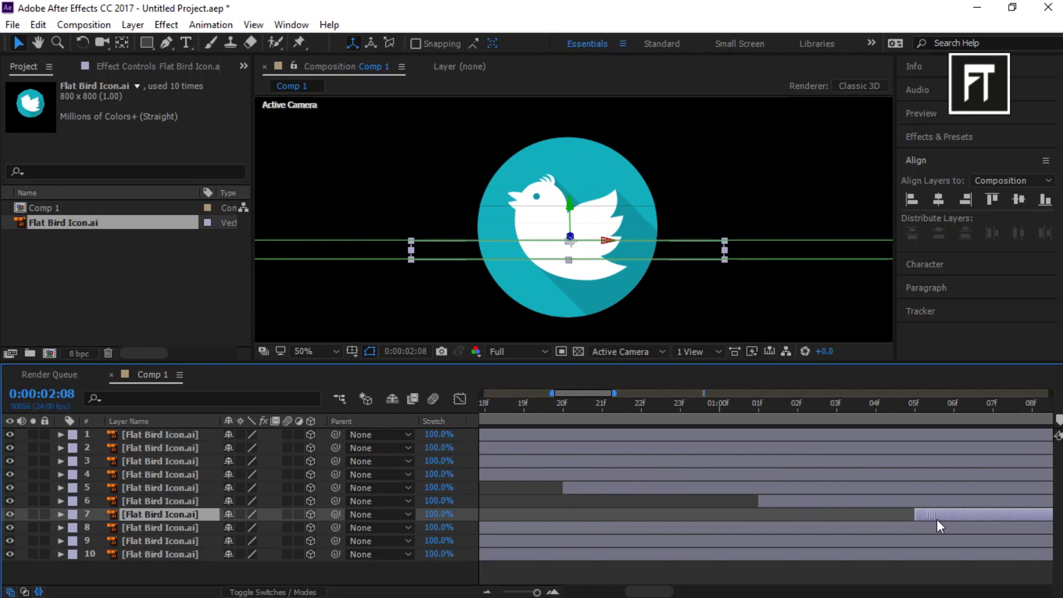
# Delay layers 8, 9 and 10 in turn, check the stagger, and select all ten layers
pyautogui.click(646, 529)
pyautogui.moveTo(590, 397); pyautogui.dragTo(600, 396)
pyautogui.moveTo(597, 527); pyautogui.dragTo(1026, 530)
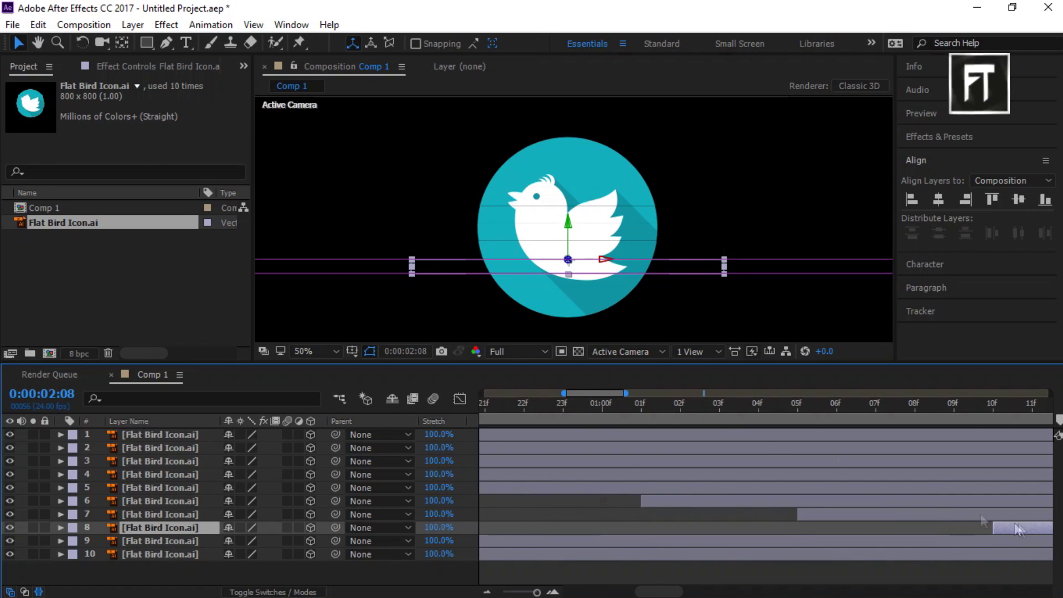
pyautogui.moveTo(594, 390); pyautogui.dragTo(613, 394)
pyautogui.moveTo(646, 546); pyautogui.dragTo(1024, 550)
pyautogui.moveTo(615, 393); pyautogui.dragTo(654, 393)
pyautogui.moveTo(610, 554); pyautogui.dragTo(933, 565)
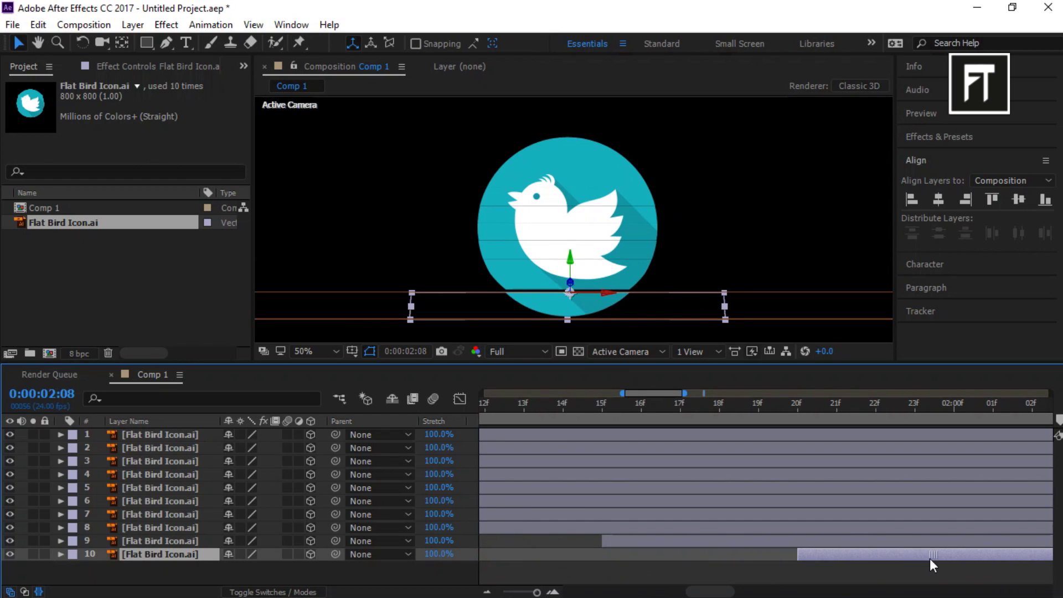
pyautogui.moveTo(624, 394); pyautogui.dragTo(482, 394)
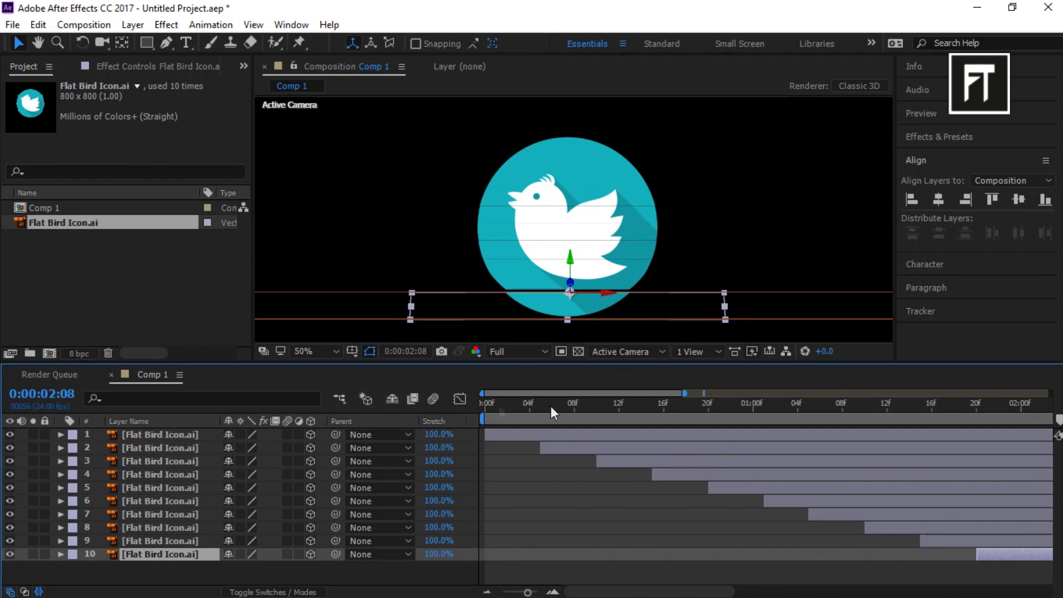
pyautogui.moveTo(685, 394); pyautogui.dragTo(1051, 394)
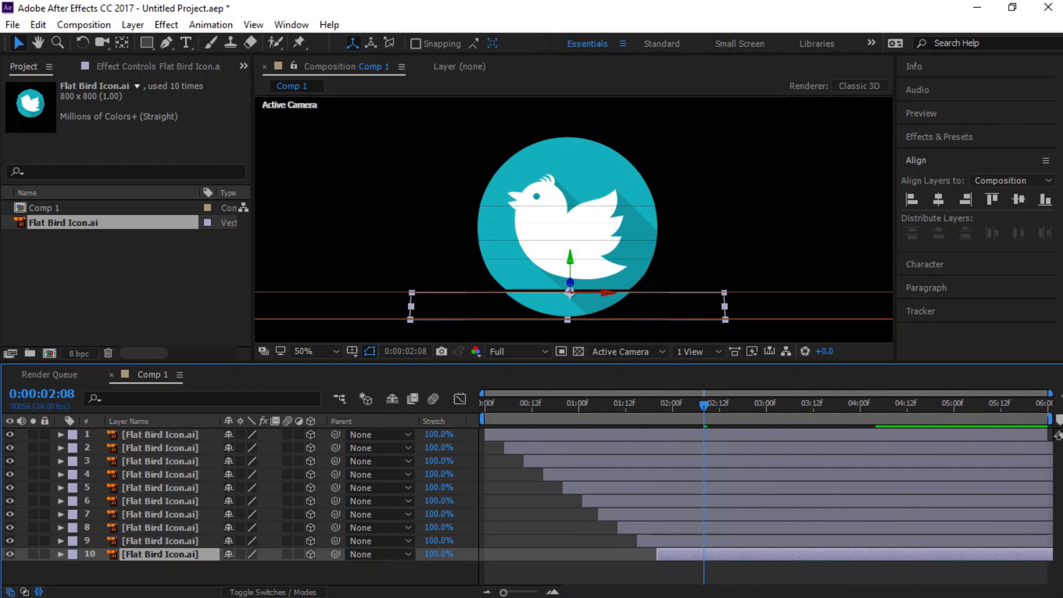
pyautogui.moveTo(188, 570); pyautogui.dragTo(171, 465)
# Pre-compose the ten selected bird layers into a precomp named 'logo'
pyautogui.rightClick(173, 466)
pyautogui.click(201, 521)
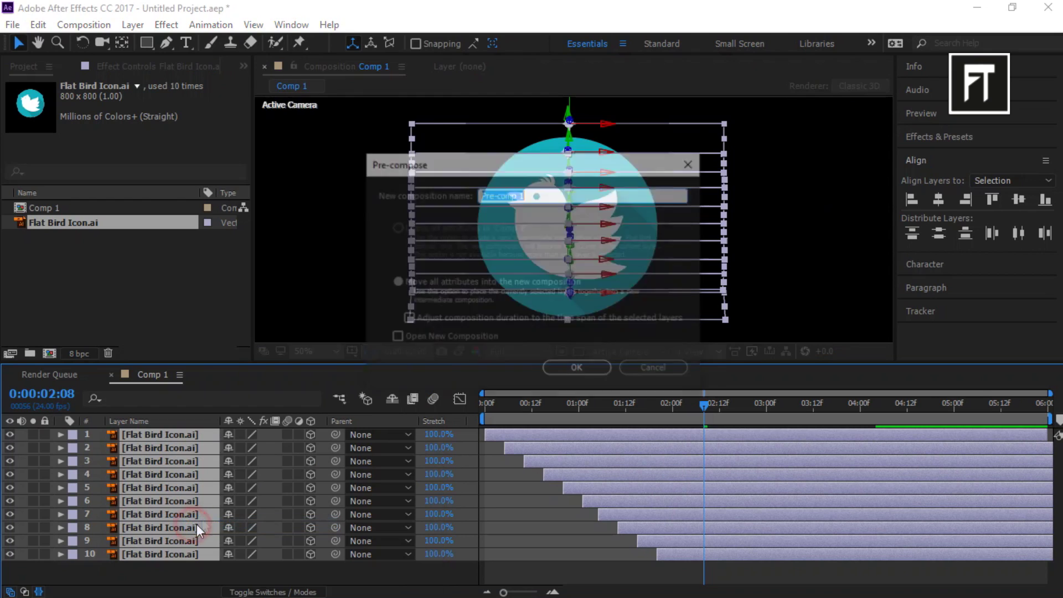
pyautogui.write('logo')
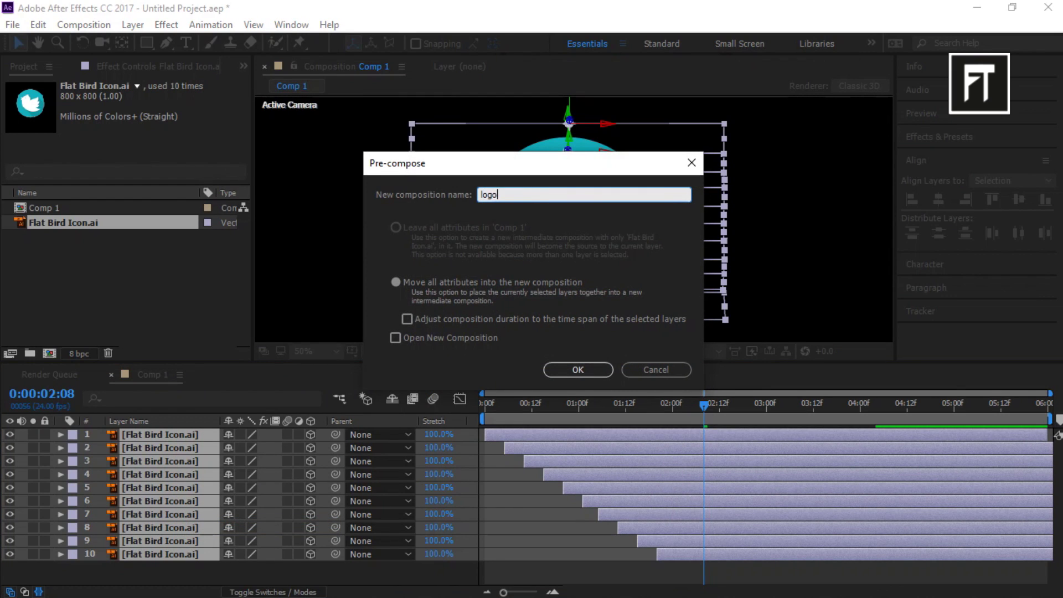
pyautogui.press('Return')
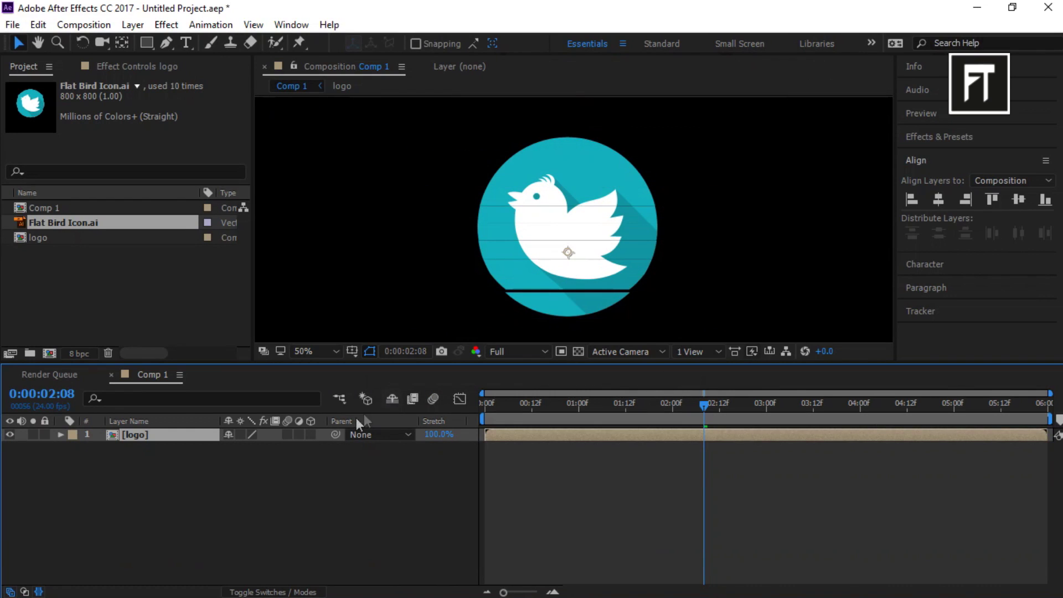
pyautogui.click(206, 507)
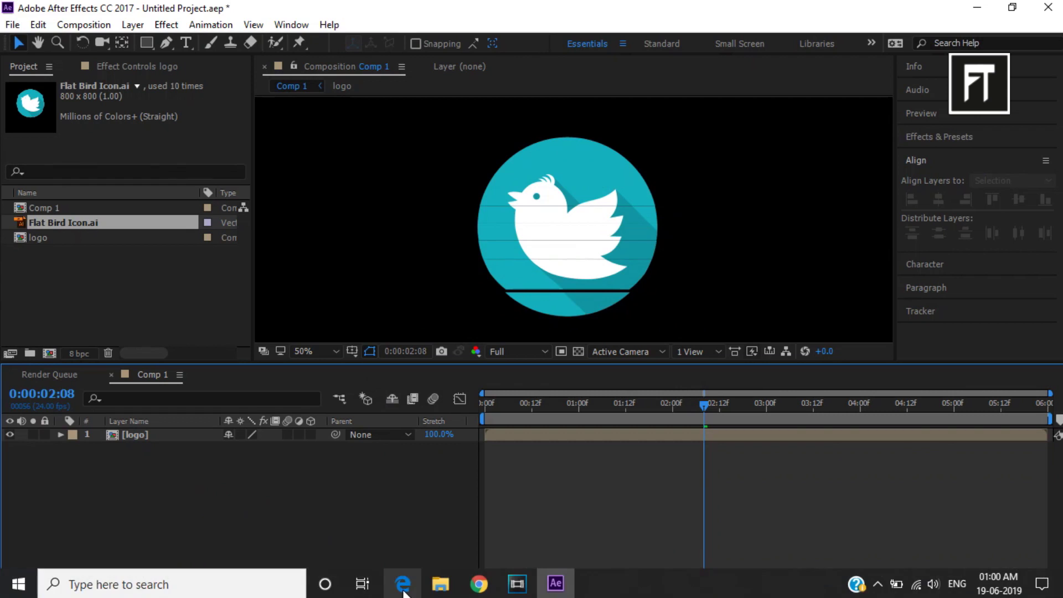
# Bring the Main Comp Render image into Comp 1 and place it beneath the logo layer
pyautogui.click(440, 590)
pyautogui.click(271, 339)
pyautogui.click(348, 176)
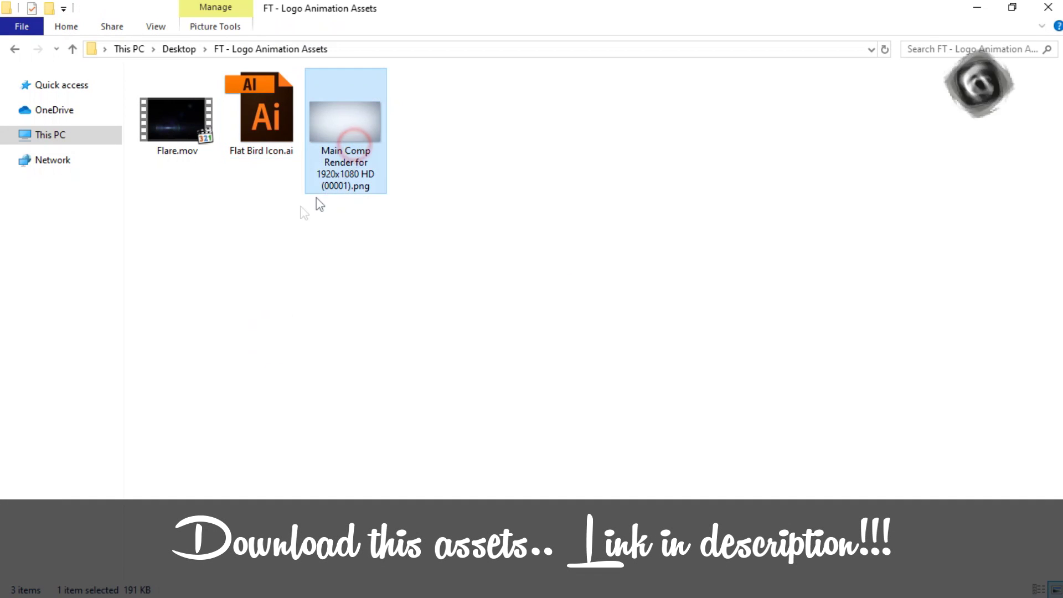
pyautogui.keyDown('ctrl'); pyautogui.click(177, 138); pyautogui.keyUp('ctrl')
pyautogui.click(376, 235)
pyautogui.moveTo(375, 175); pyautogui.dragTo(188, 532)
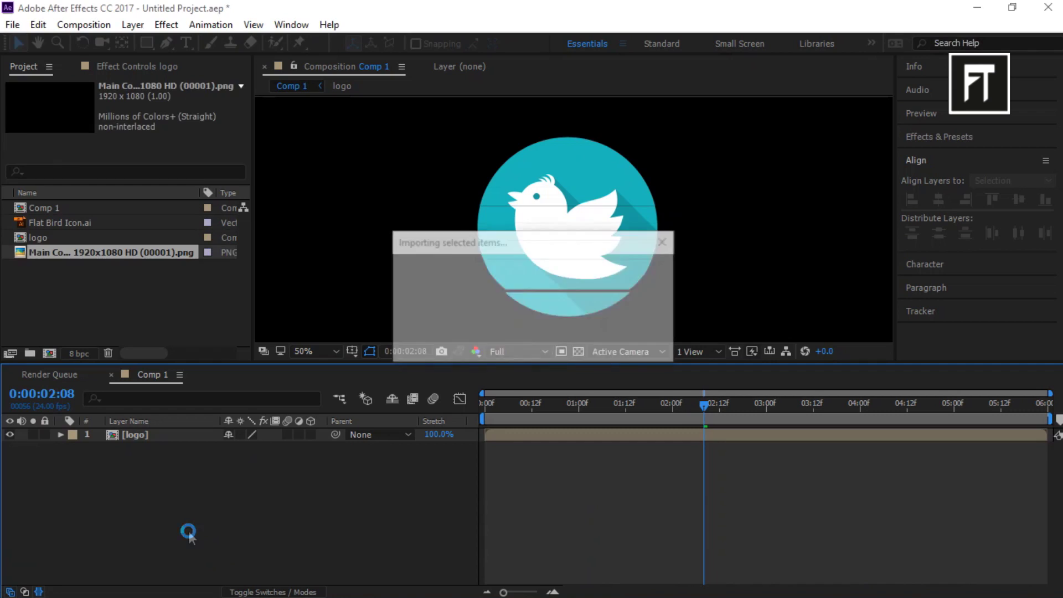
pyautogui.moveTo(145, 436); pyautogui.dragTo(152, 499)
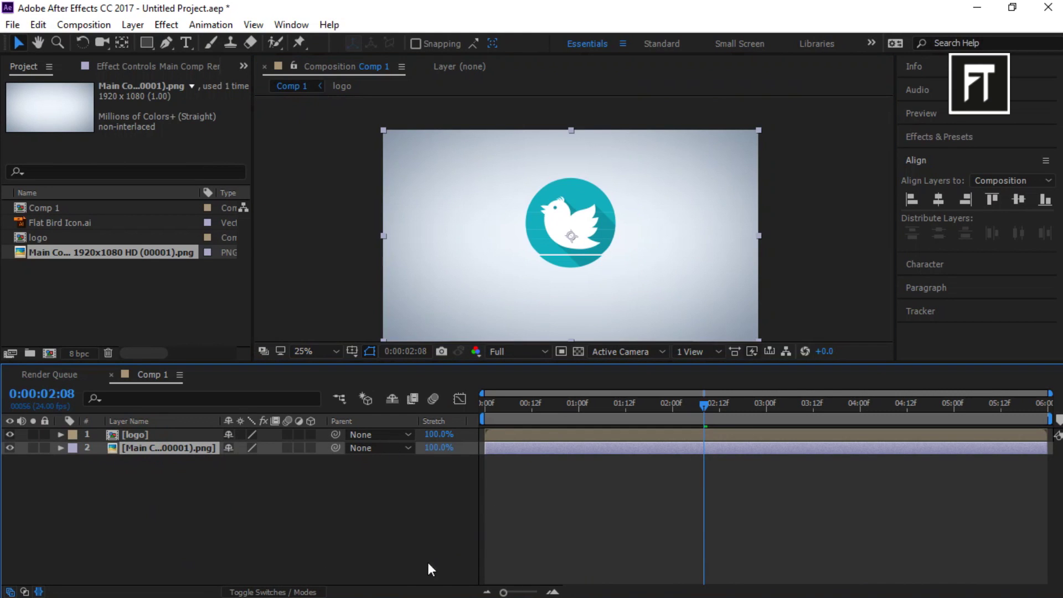
# Add Flare.mov from the assets folder to the top of the timeline
pyautogui.click(439, 591)
pyautogui.click(184, 139)
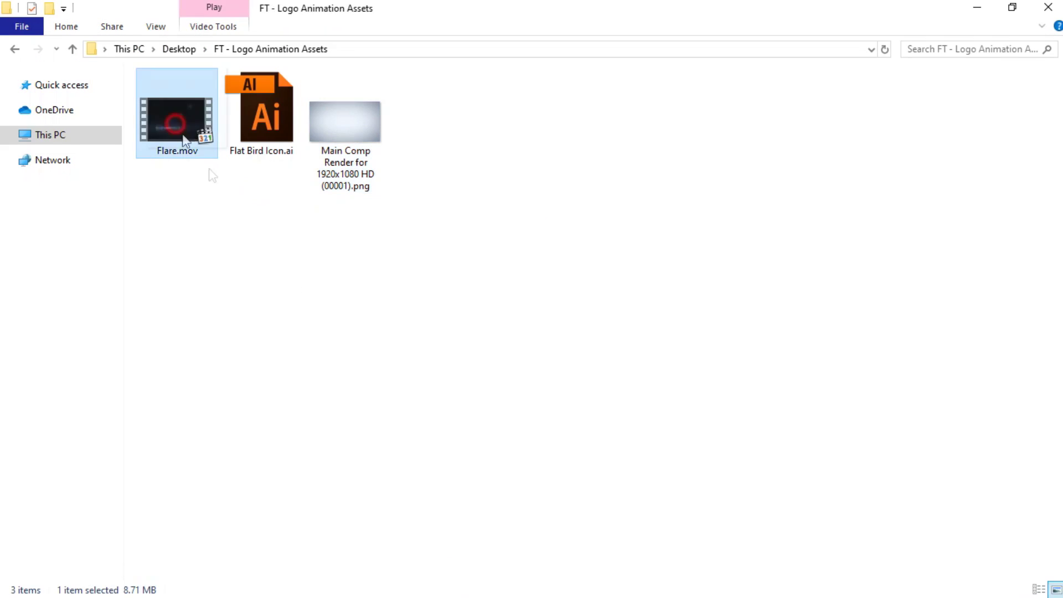
pyautogui.moveTo(185, 138); pyautogui.dragTo(228, 515)
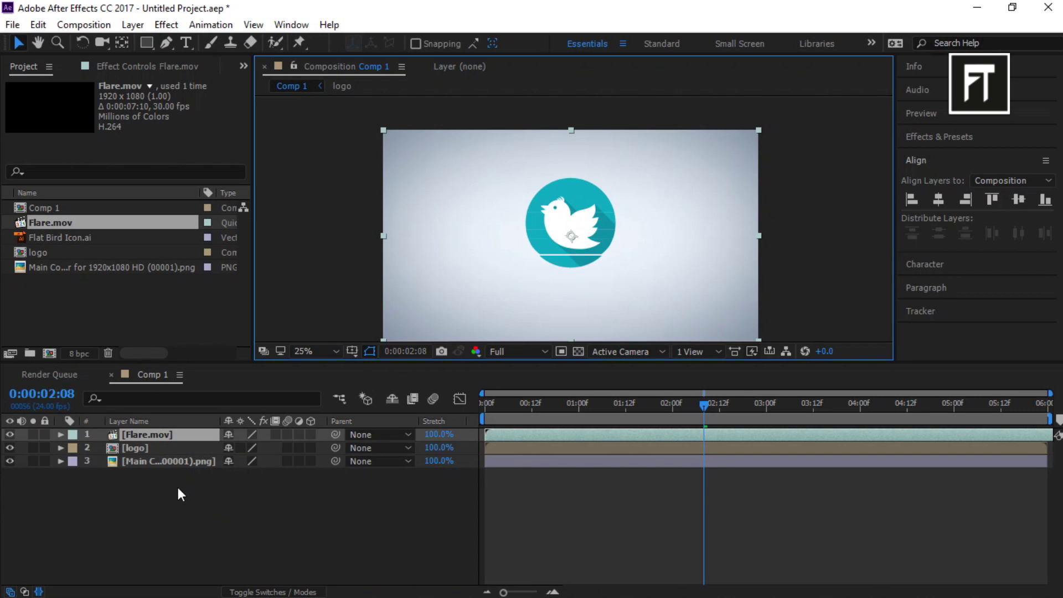
# Set the Flare.mov layer's blending mode to Add and preview the composition
pyautogui.click(252, 593)
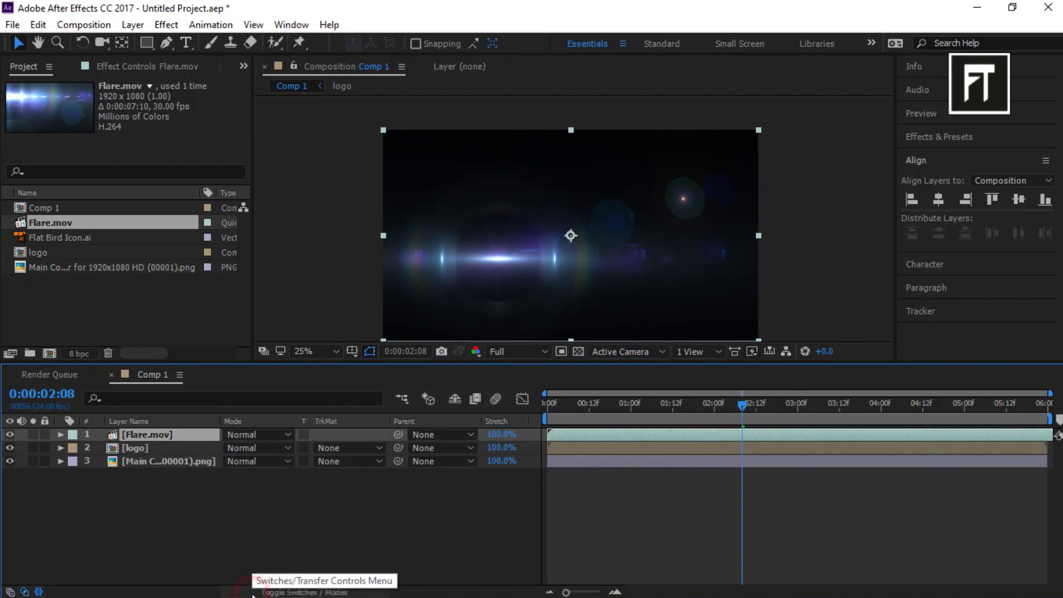
pyautogui.click(260, 434)
pyautogui.click(294, 257)
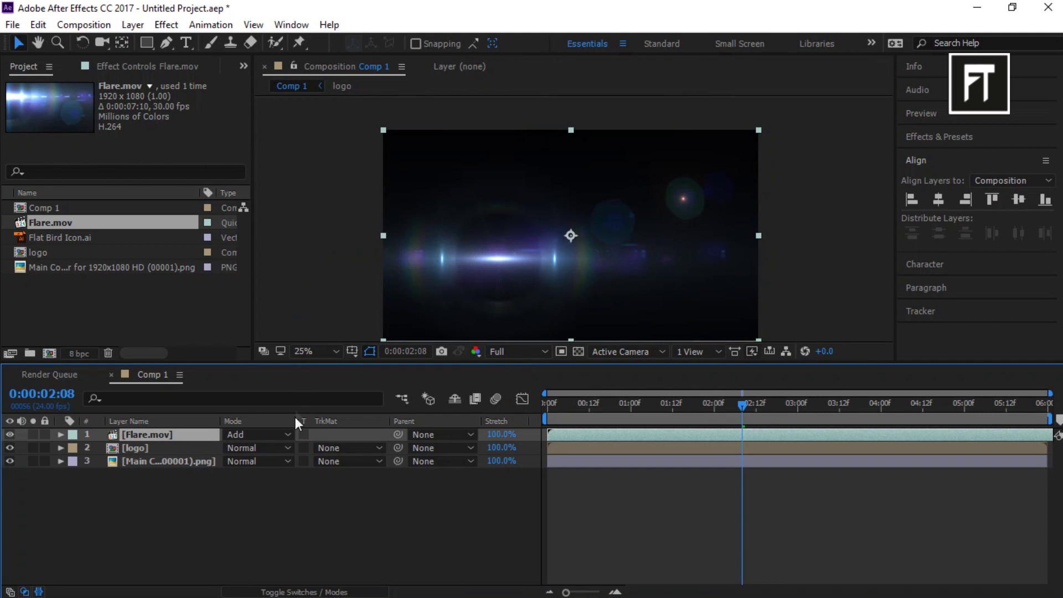
pyautogui.click(292, 523)
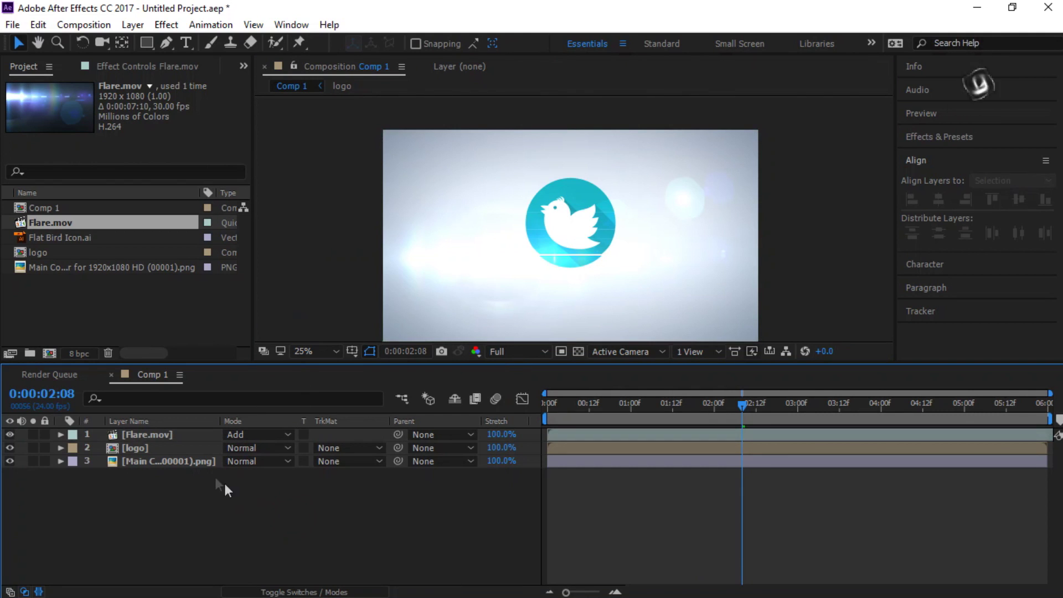
pyautogui.click(166, 447)
pyautogui.moveTo(563, 255); pyautogui.dragTo(565, 259)
pyautogui.press('space')
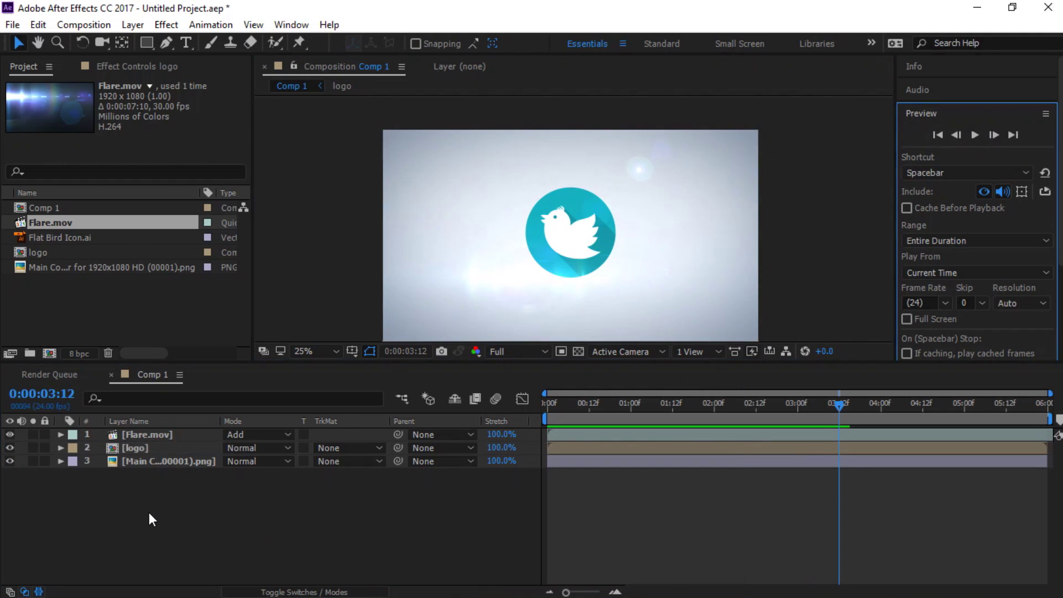
pyautogui.click(145, 509)
# Apply Fast Blur from the Effects & Presets panel to the logo layer
pyautogui.click(950, 136)
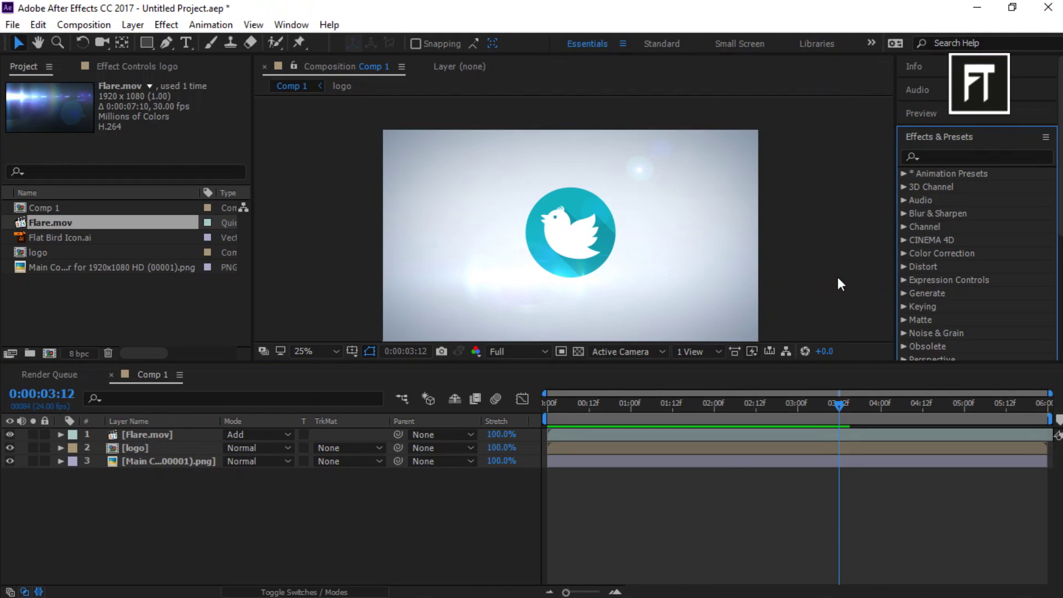
pyautogui.click(943, 156)
pyautogui.write('f')
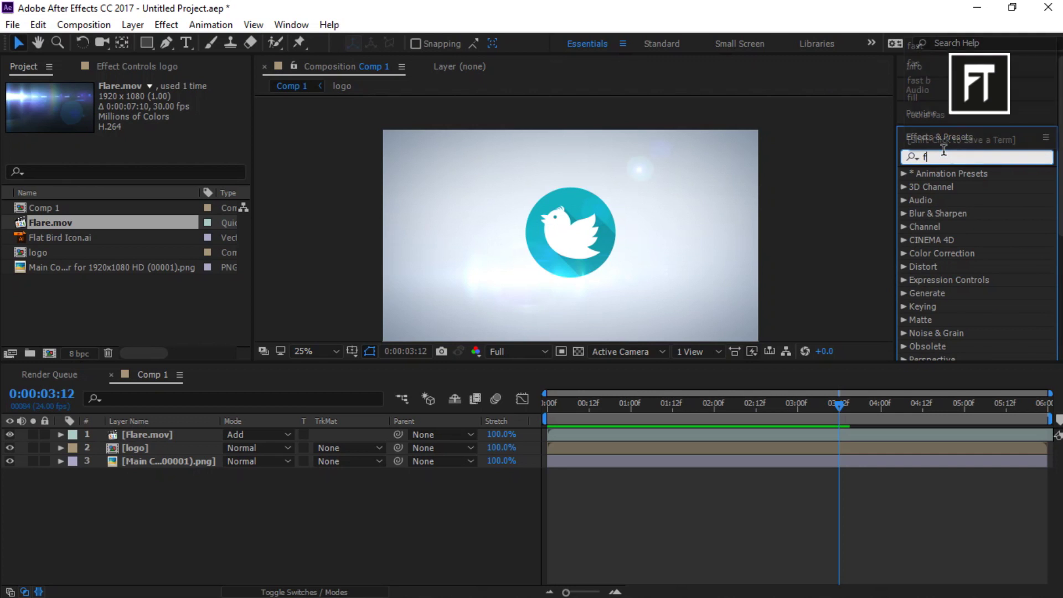
pyautogui.write('ast')
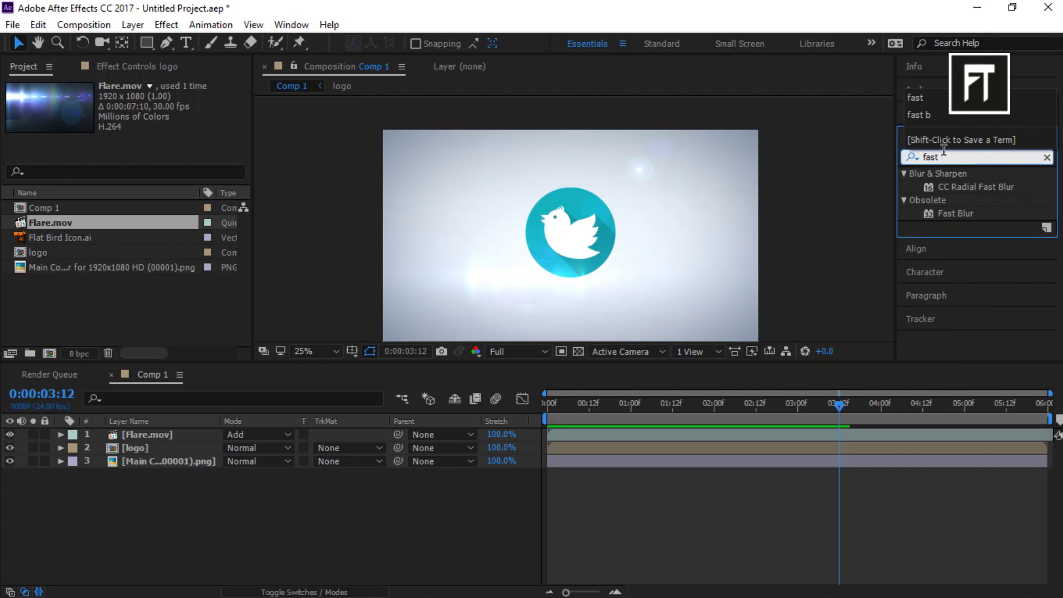
pyautogui.moveTo(956, 213); pyautogui.dragTo(158, 446)
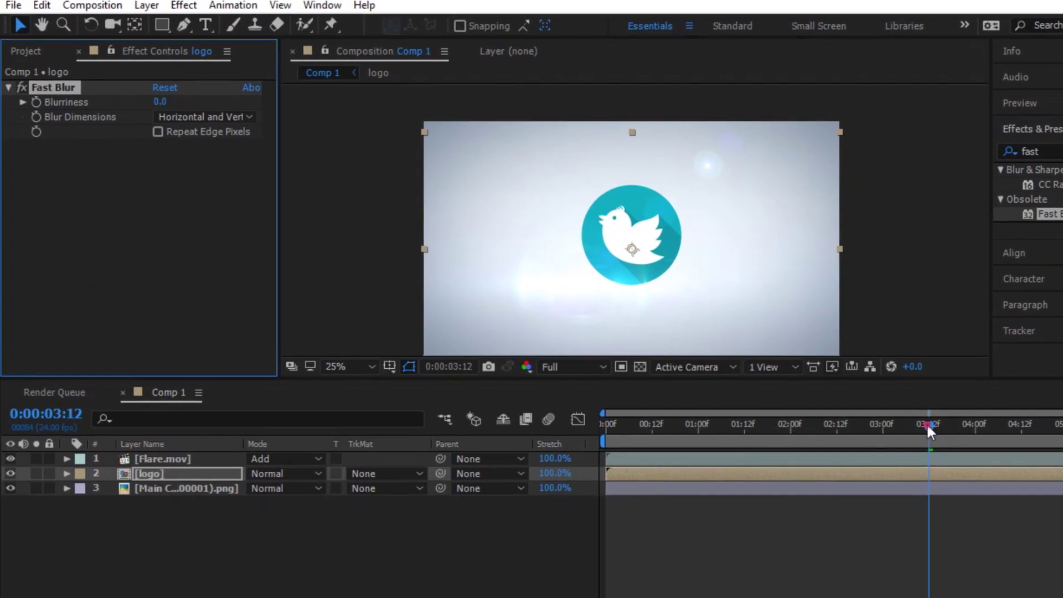
# Keyframe Fast Blur Blurriness at 150 on 0:00 and 0 at 1:00
pyautogui.moveTo(849, 408); pyautogui.dragTo(545, 422)
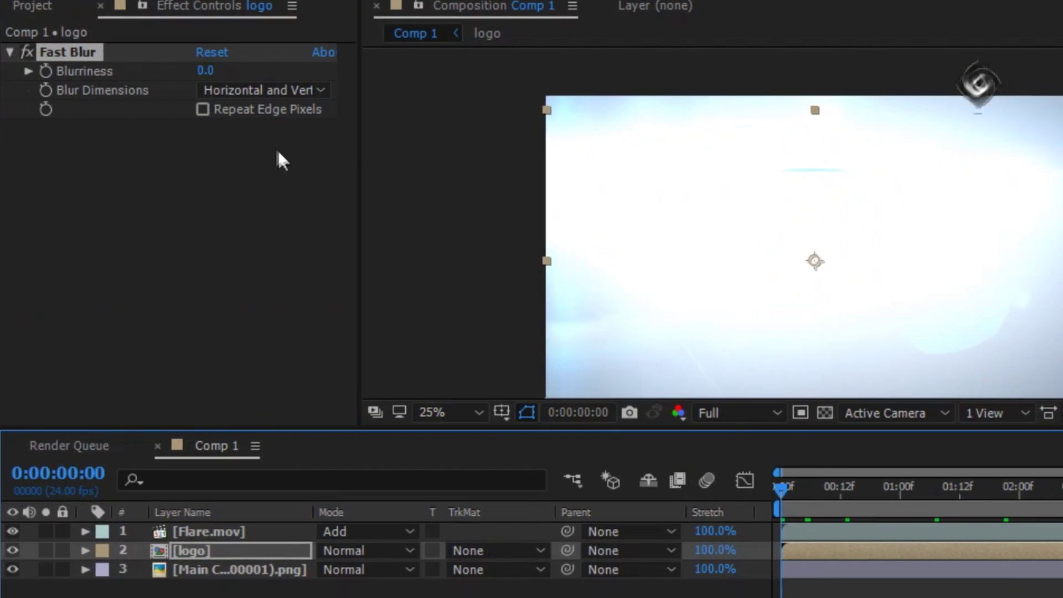
pyautogui.click(45, 71)
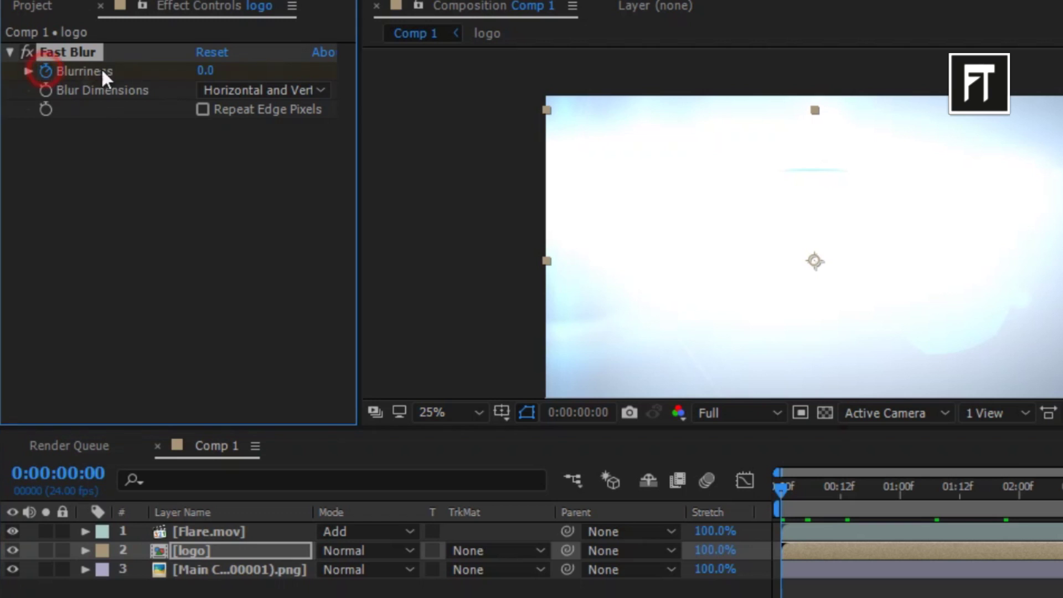
pyautogui.click(206, 71)
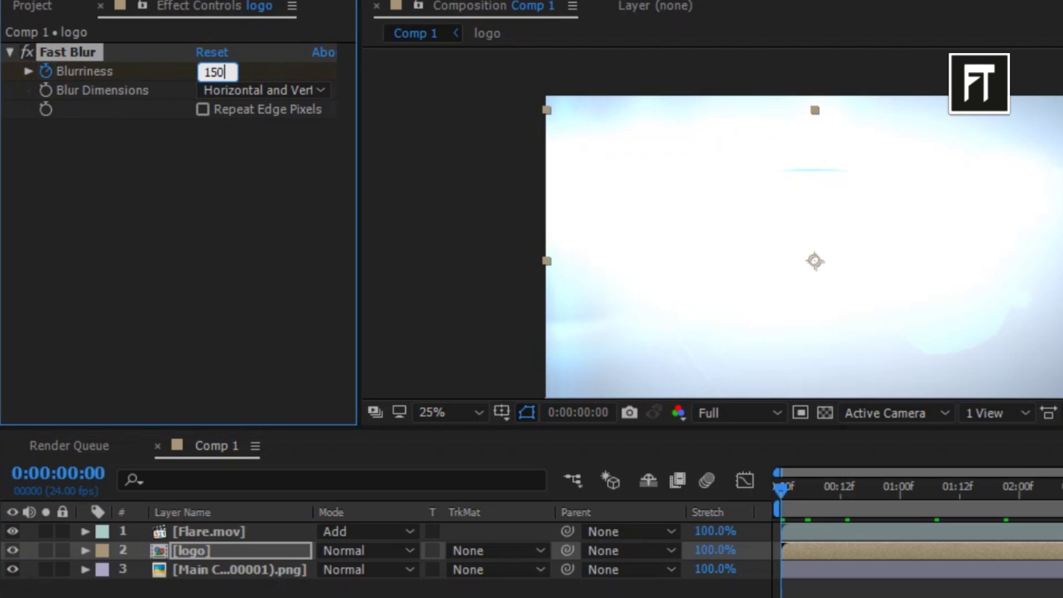
pyautogui.press('Return')
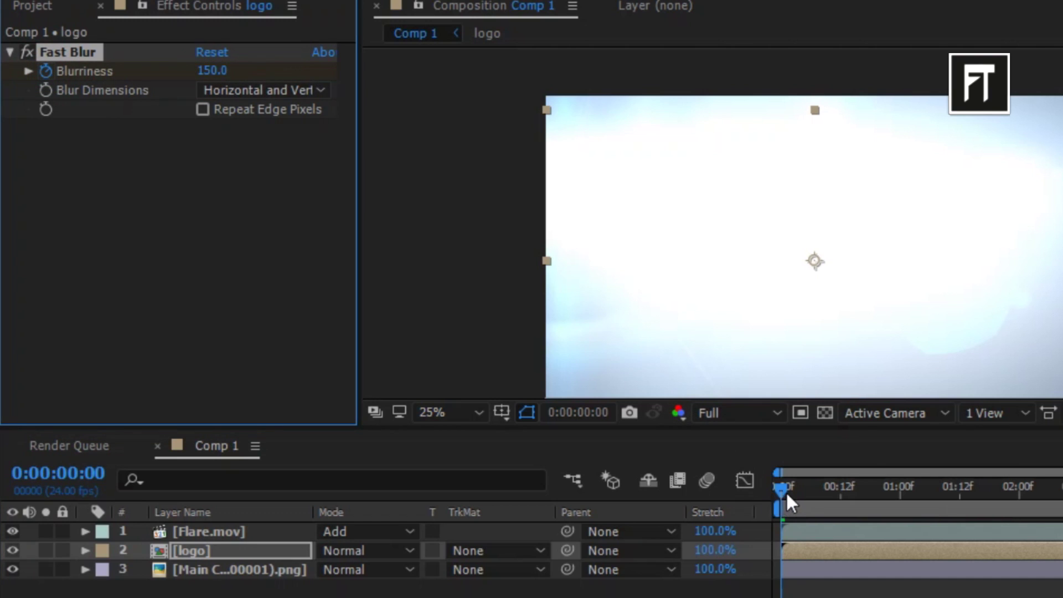
pyautogui.moveTo(786, 491); pyautogui.dragTo(902, 493)
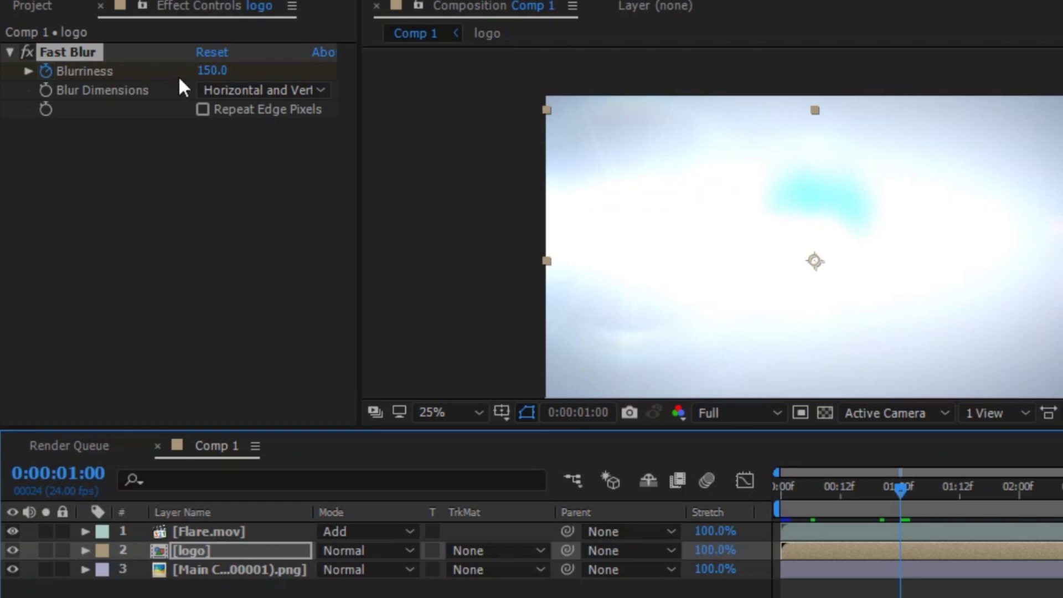
pyautogui.click(211, 72)
pyautogui.write('0')
pyautogui.press('Return')
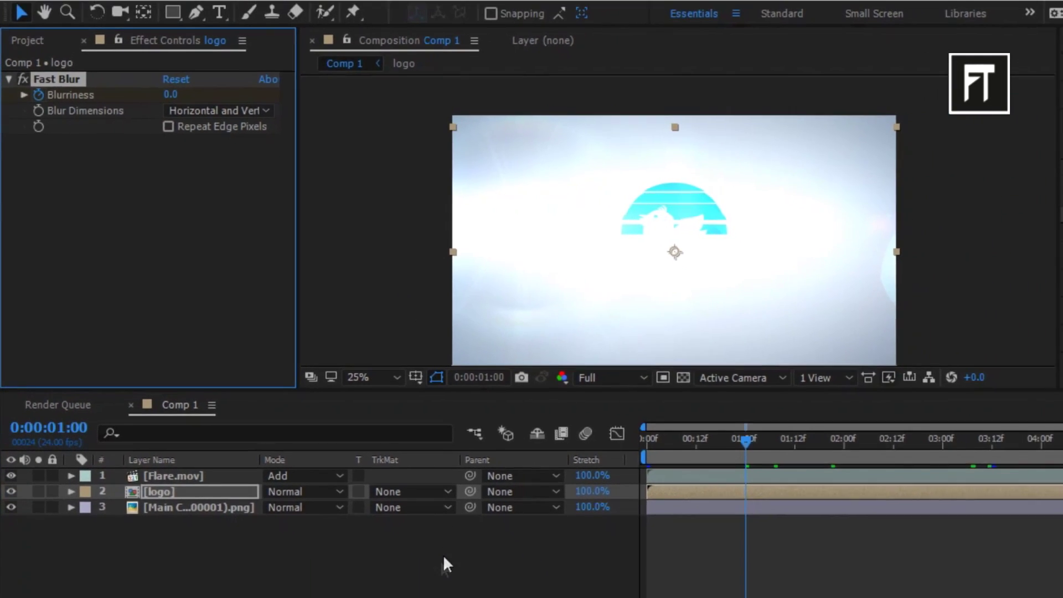
# Scrub the animation to check the logo's blur and show the layer switches columns
pyautogui.moveTo(715, 438); pyautogui.dragTo(897, 474)
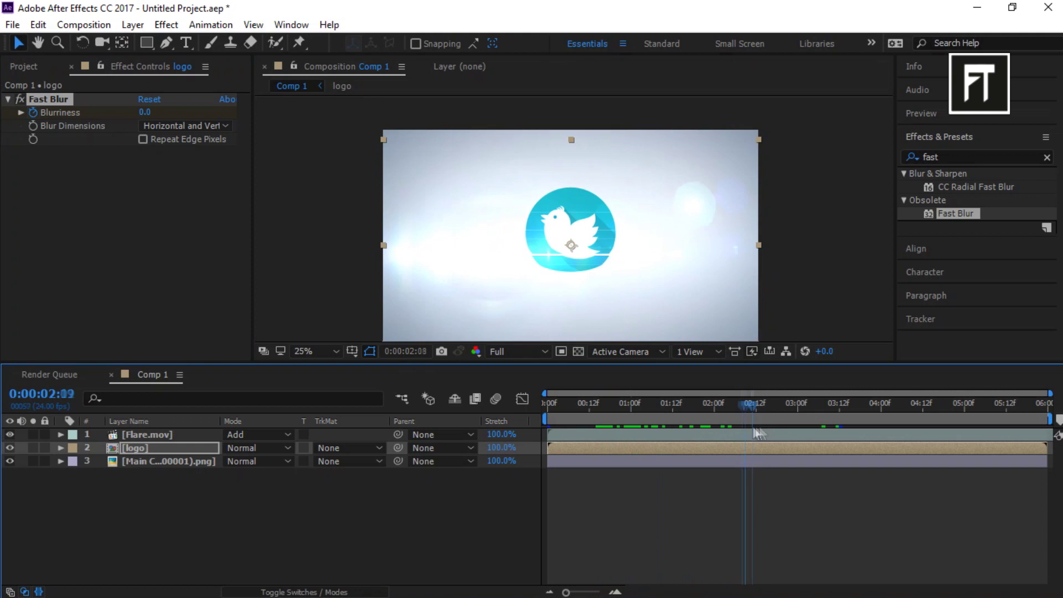
pyautogui.moveTo(758, 434); pyautogui.dragTo(767, 434)
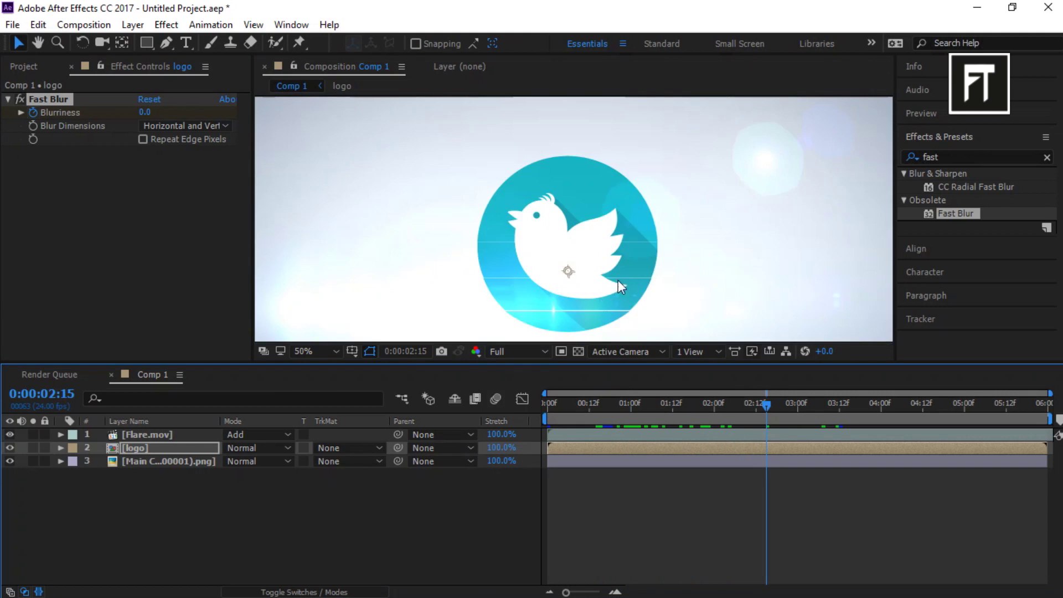
pyautogui.click(153, 446)
pyautogui.press('F4')
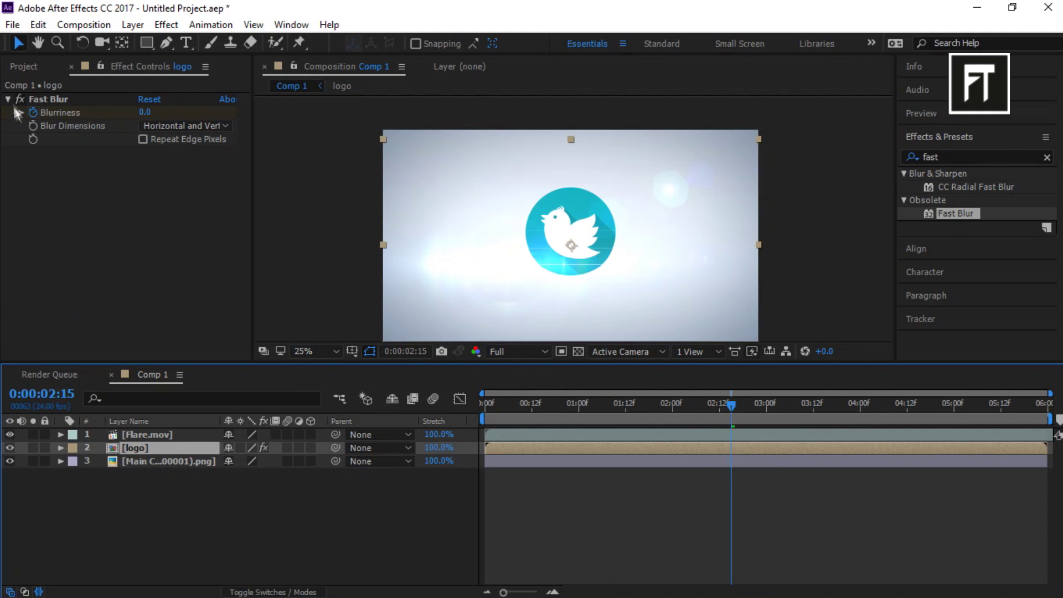
# Keyframe the logo's Scale from 150% at 0:00 to 100% at 2:12
pyautogui.click(8, 98)
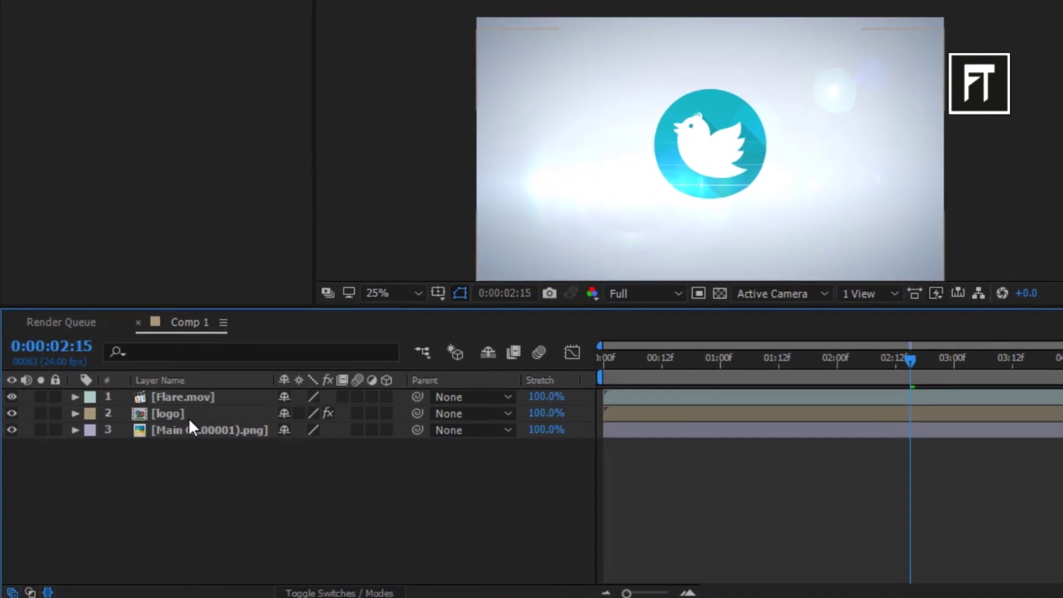
pyautogui.click(176, 415)
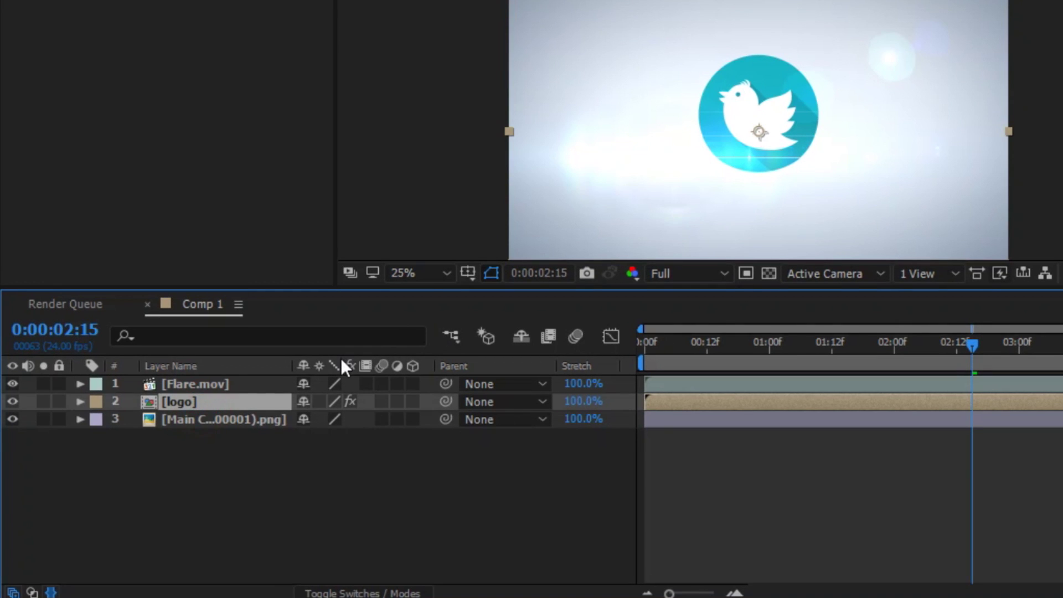
pyautogui.press('s')
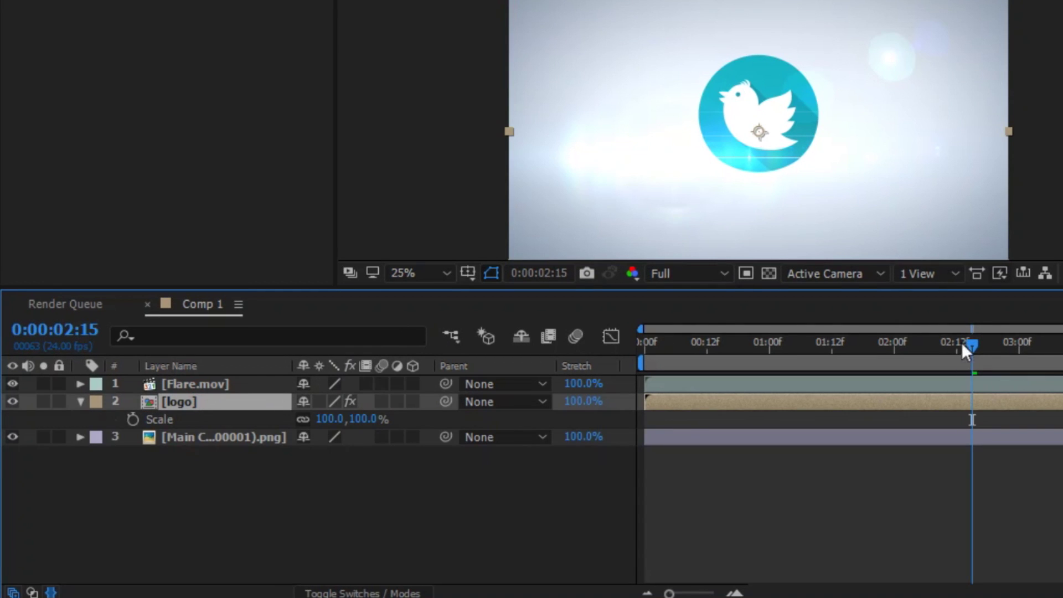
pyautogui.moveTo(973, 339)
pyautogui.mouseDown()
pyautogui.moveTo(897, 340)
pyautogui.moveTo(982, 341)
pyautogui.moveTo(957, 343)
pyautogui.mouseUp()
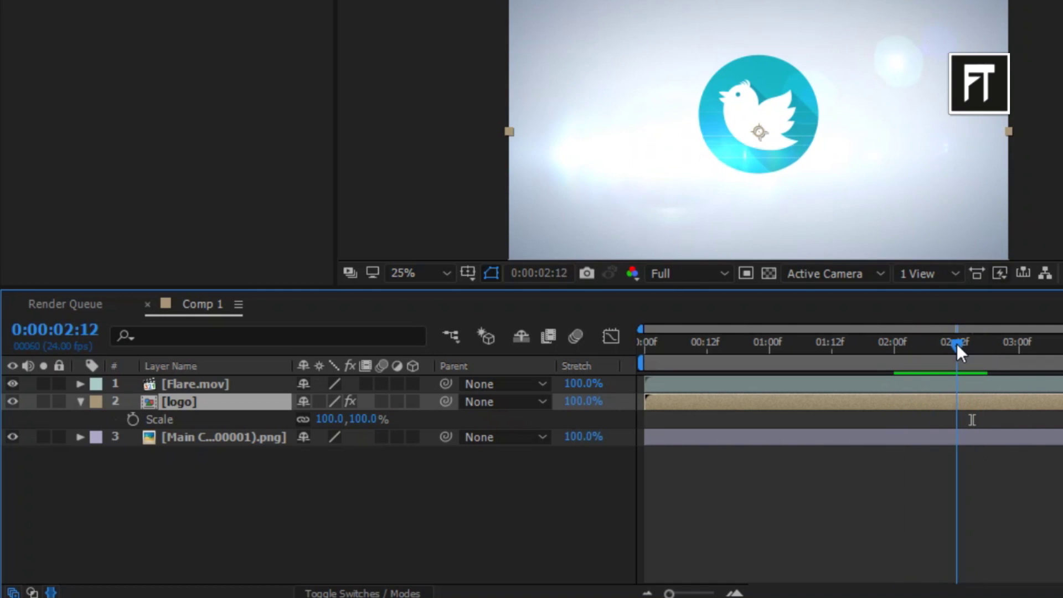
pyautogui.click(136, 419)
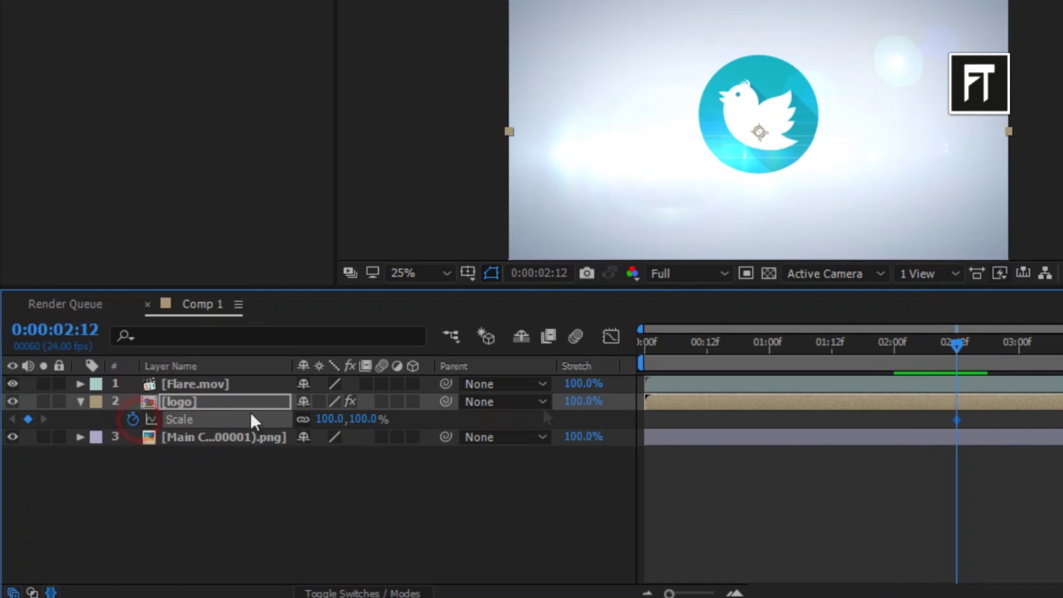
pyautogui.press('Home')
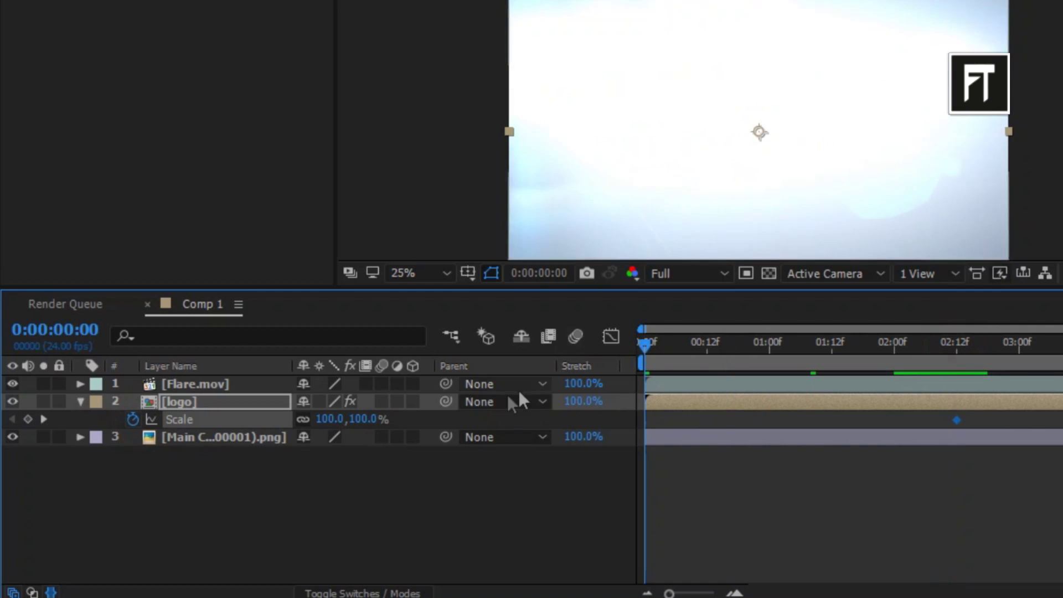
pyautogui.click(366, 419)
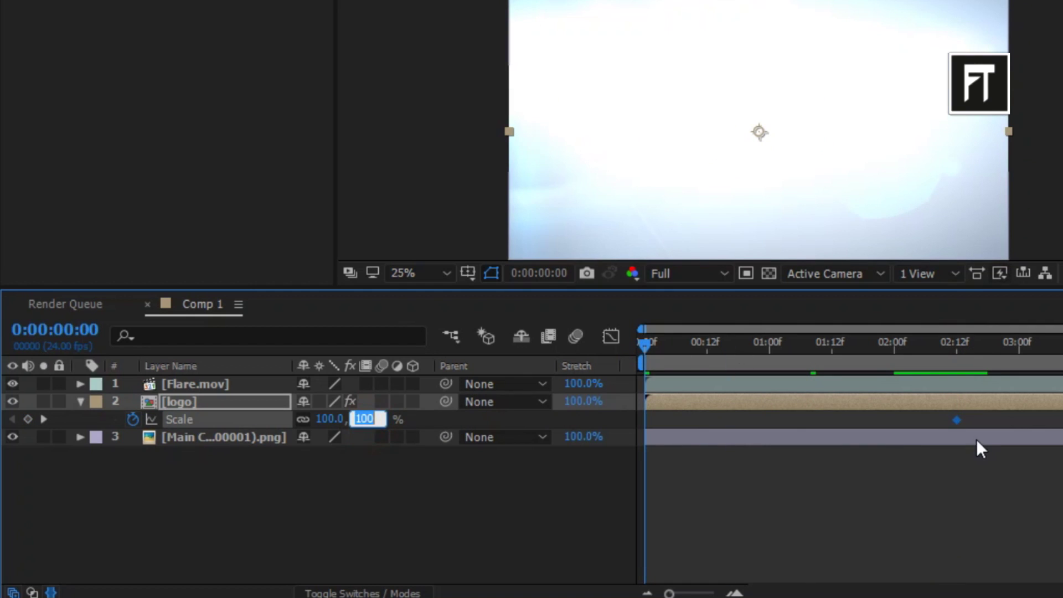
pyautogui.write('150')
pyautogui.press('Return')
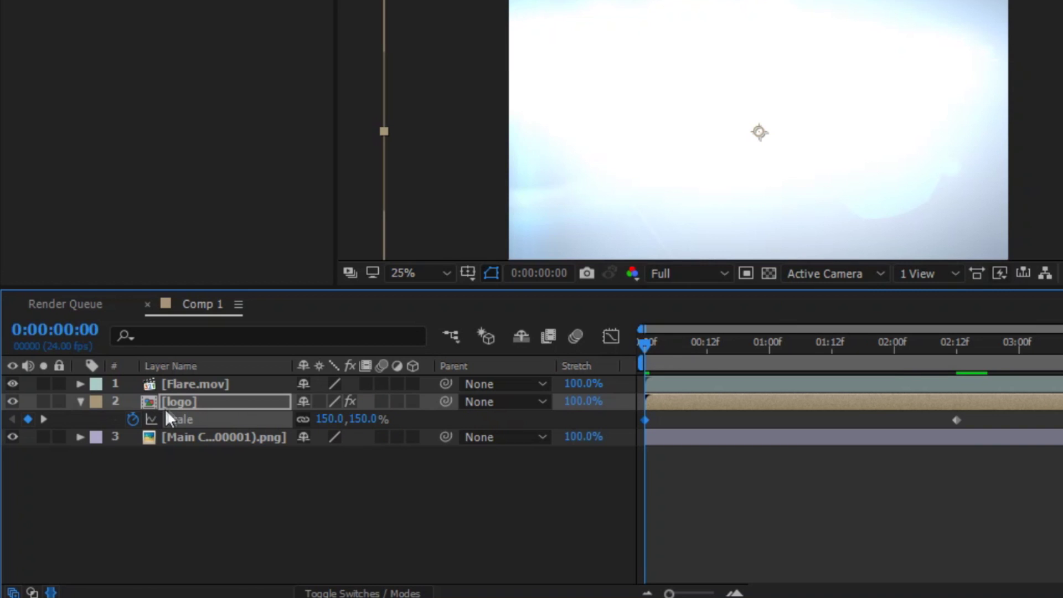
# Keyframe the logo's Rotation from -40° at 0:00 to 0° at 2:12, then preview it
pyautogui.click(183, 402)
pyautogui.press('r')
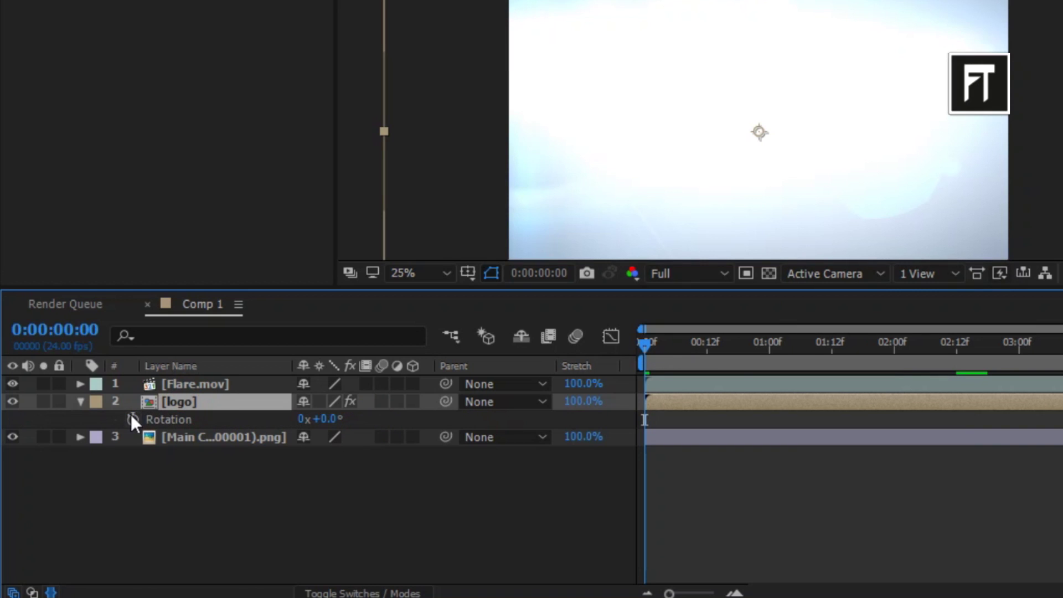
pyautogui.click(133, 419)
pyautogui.press('u')
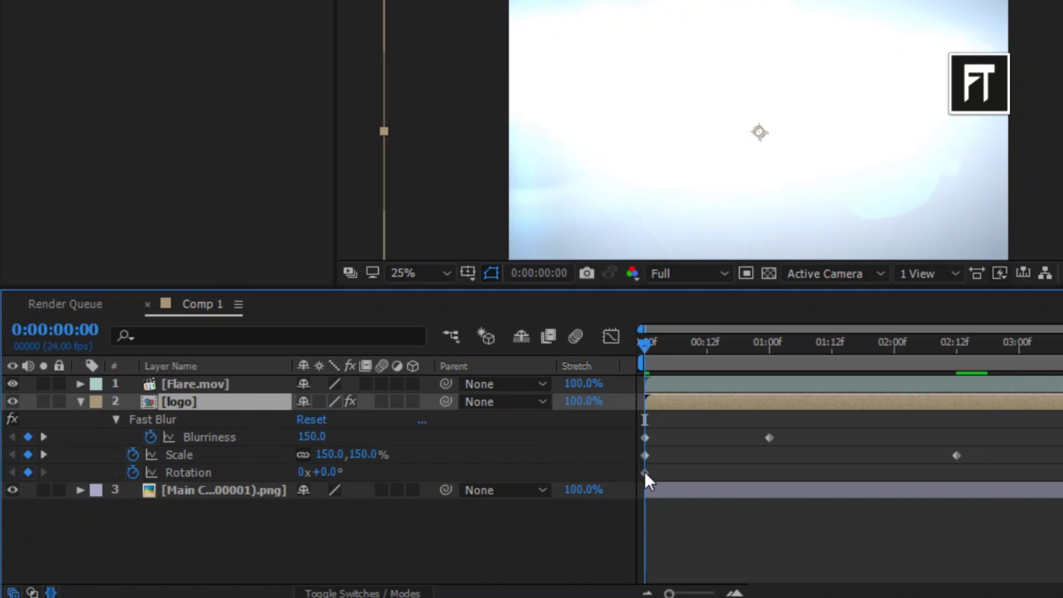
pyautogui.moveTo(647, 474)
pyautogui.moveTo(646, 473); pyautogui.dragTo(957, 474)
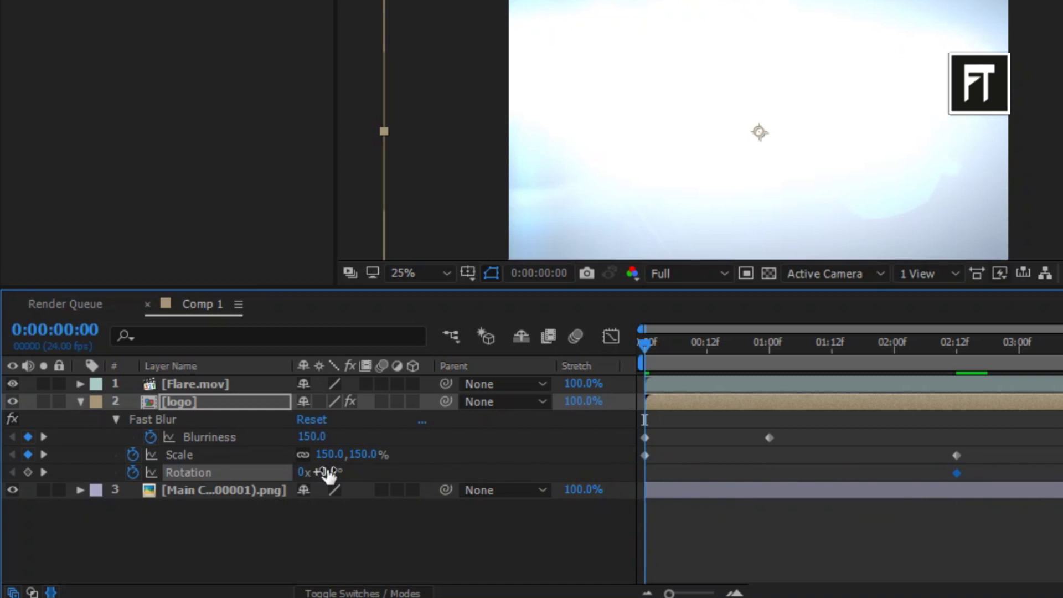
pyautogui.moveTo(328, 470); pyautogui.dragTo(298, 472)
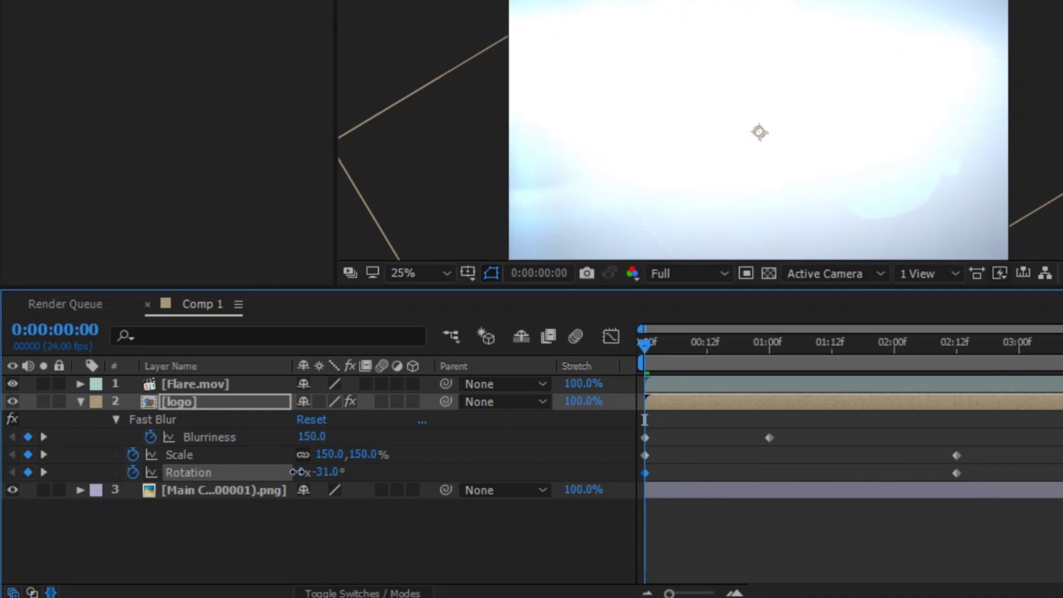
pyautogui.click(330, 471)
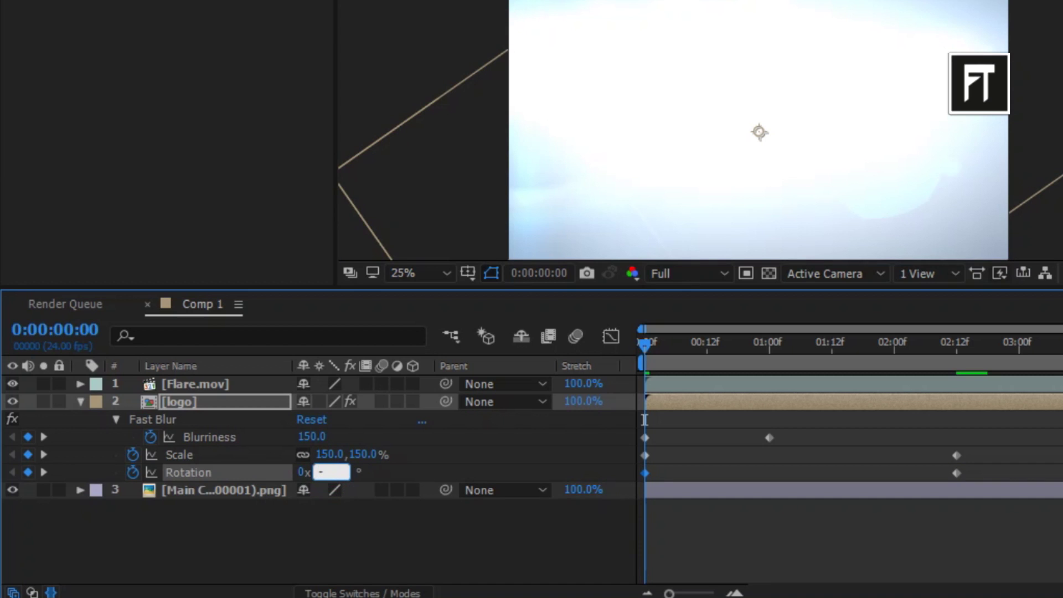
pyautogui.press('Return')
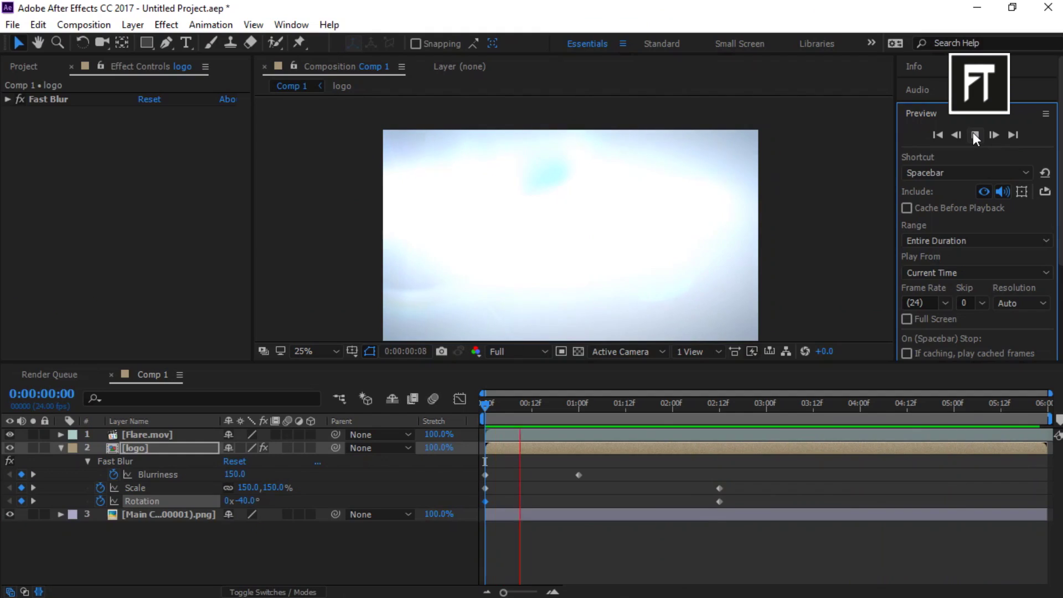
pyautogui.click(973, 131)
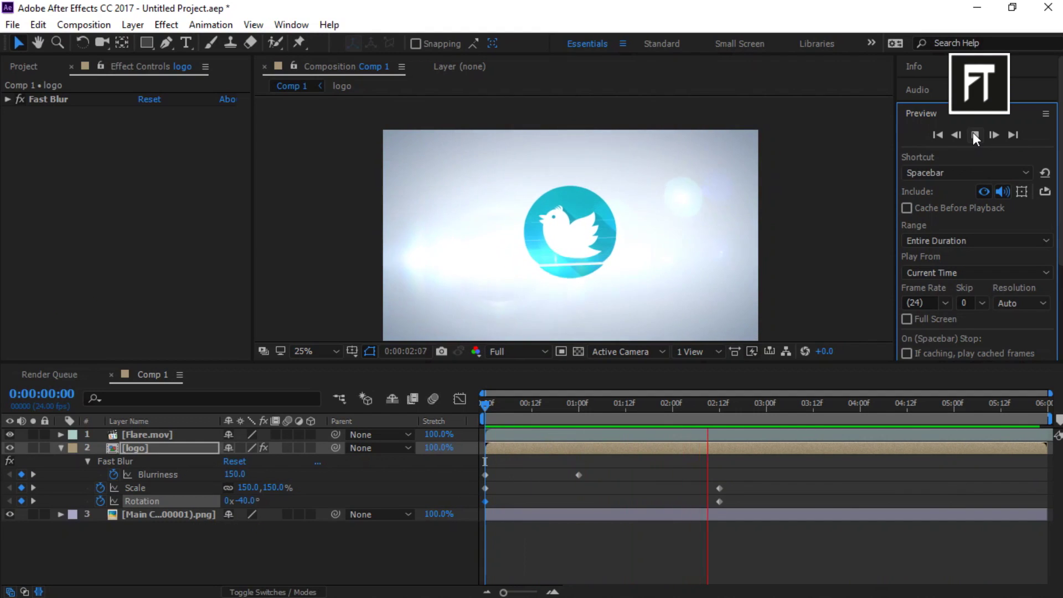
pyautogui.click(973, 132)
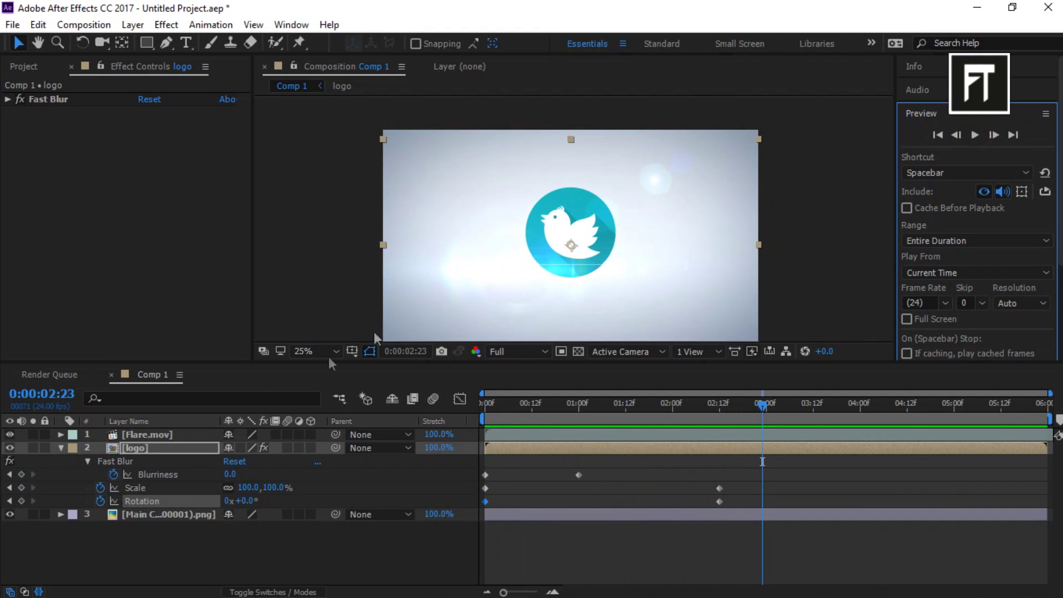
# Add a new text layer reading 'BLUE BIRD'
pyautogui.click(60, 448)
pyautogui.rightClick(132, 543)
pyautogui.click(197, 395)
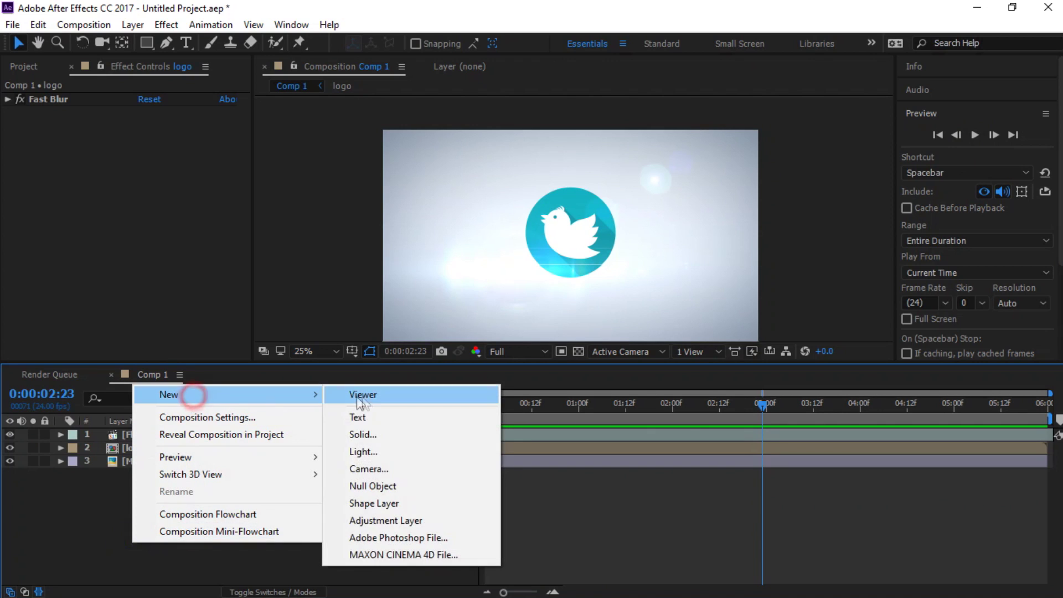
pyautogui.click(372, 412)
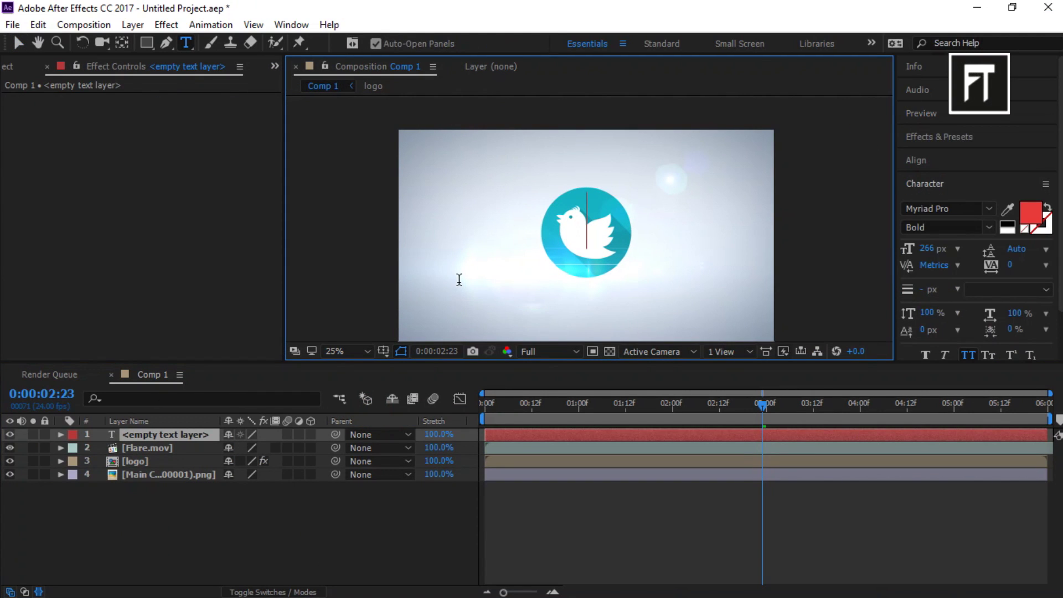
pyautogui.write('BLUE BIRD')
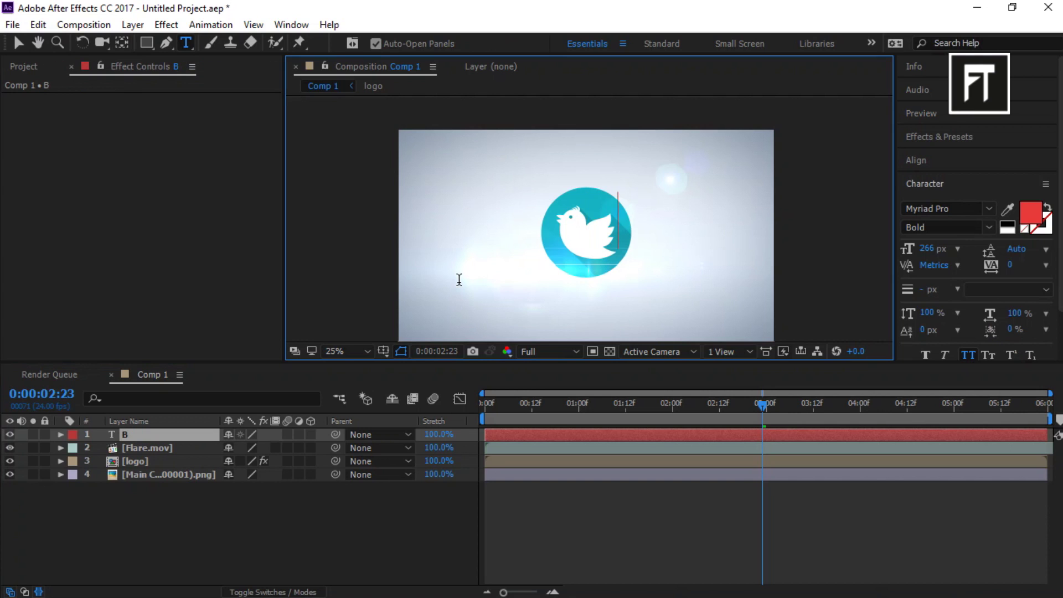
# Enlarge the BLUE BIRD font size and centre the text horizontally in the composition
pyautogui.hotkey('ctrl', 'a')
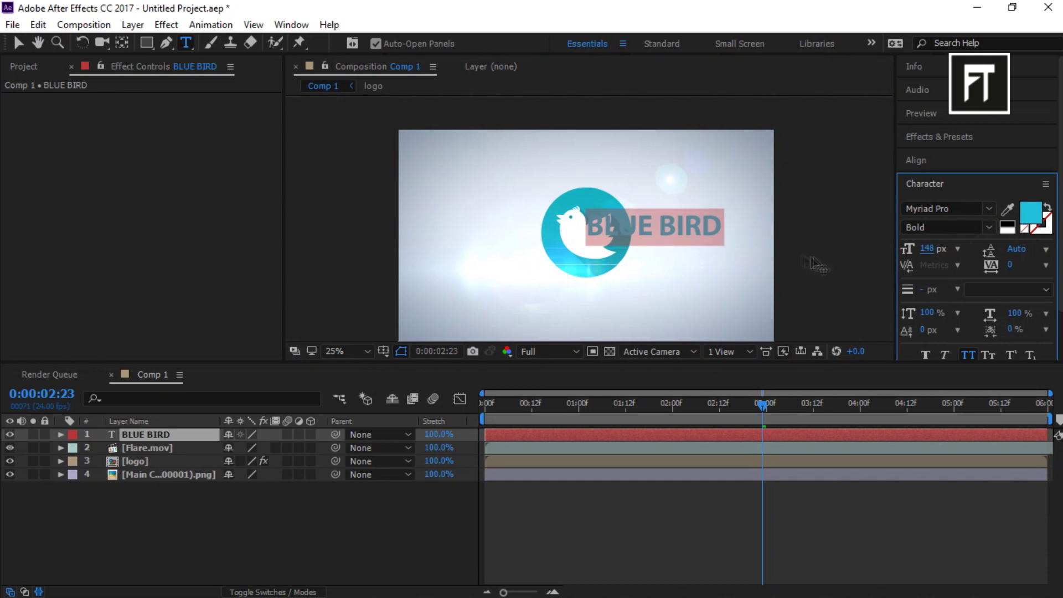
pyautogui.click(915, 160)
pyautogui.click(938, 200)
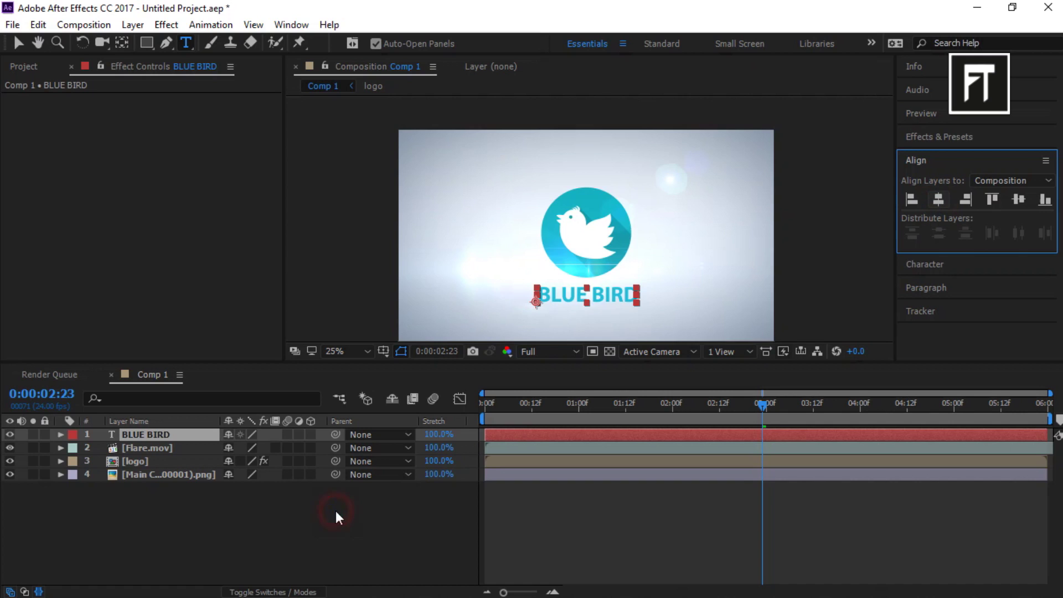
pyautogui.click(925, 265)
pyautogui.click(935, 249)
pyautogui.write('9')
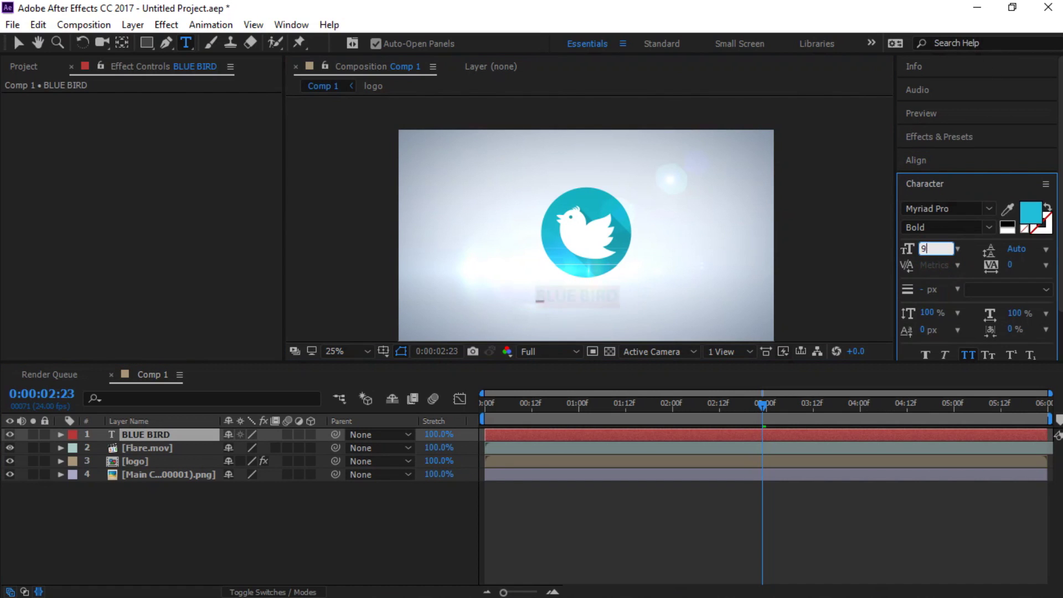
pyautogui.write('0')
pyautogui.press('Return')
pyautogui.click(916, 160)
pyautogui.click(938, 199)
pyautogui.click(945, 262)
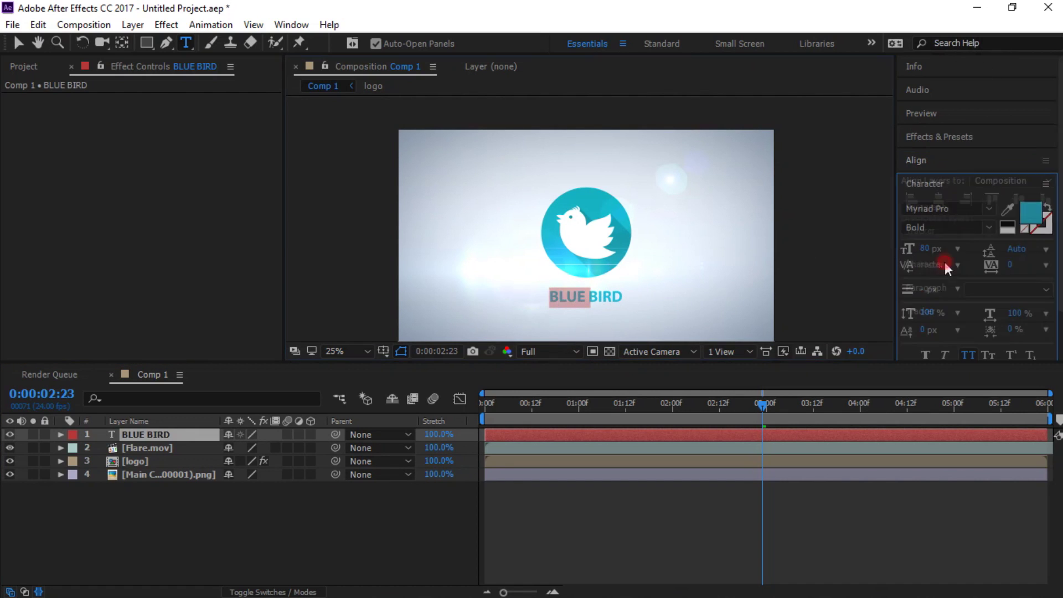
pyautogui.click(289, 551)
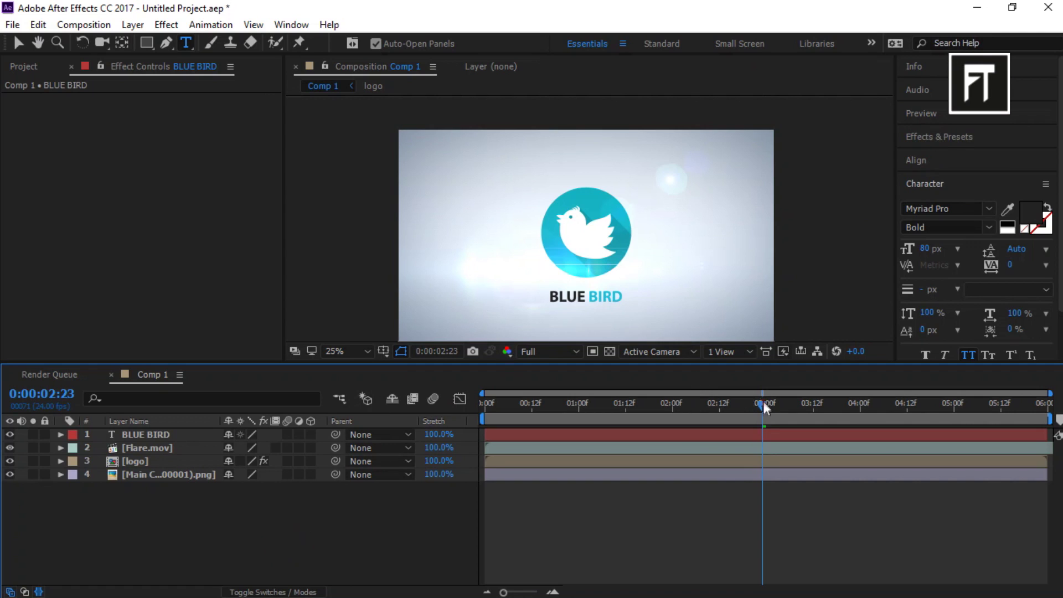
pyautogui.moveTo(764, 408)
pyautogui.mouseDown()
pyautogui.moveTo(707, 413)
pyautogui.moveTo(744, 413)
pyautogui.mouseUp()
# Apply the Typewriter preset to BLUE BIRD and pull its final Start keyframe earlier
pyautogui.click(946, 136)
pyautogui.click(949, 155)
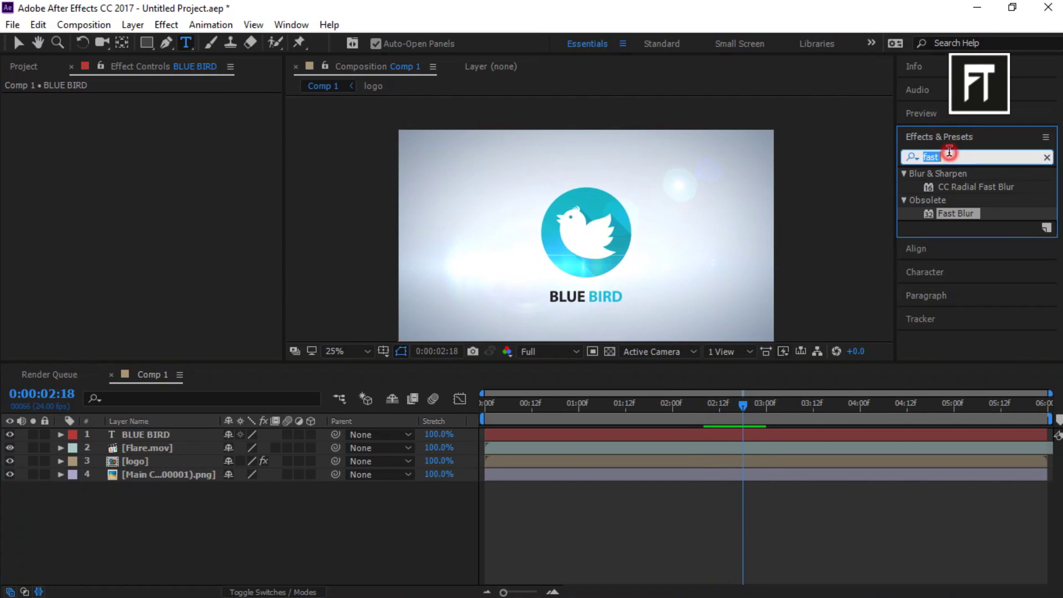
pyautogui.write('type')
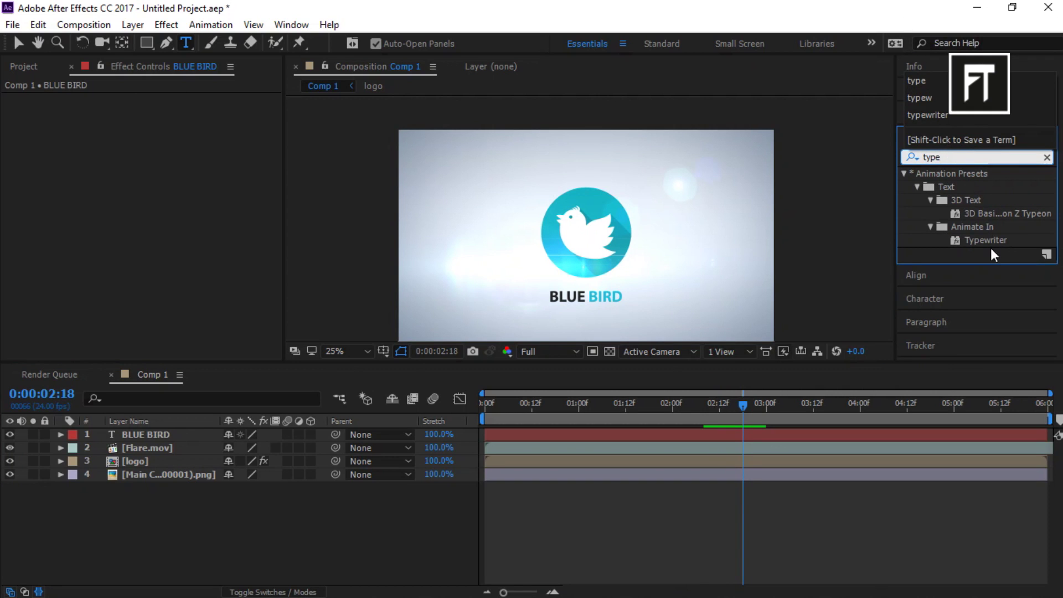
pyautogui.moveTo(993, 244); pyautogui.dragTo(189, 436)
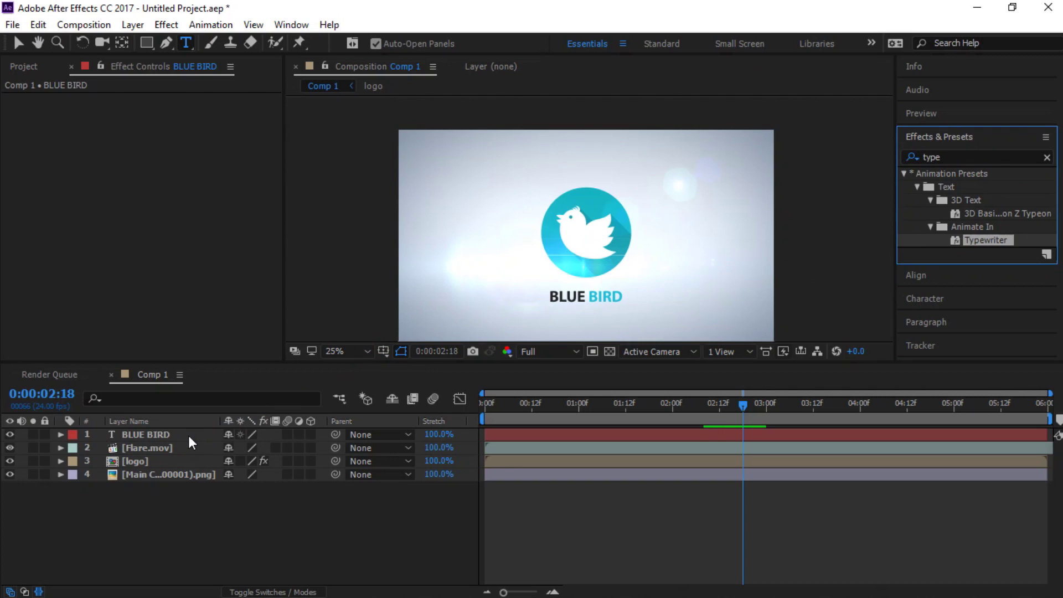
pyautogui.press('v')
pyautogui.press('u')
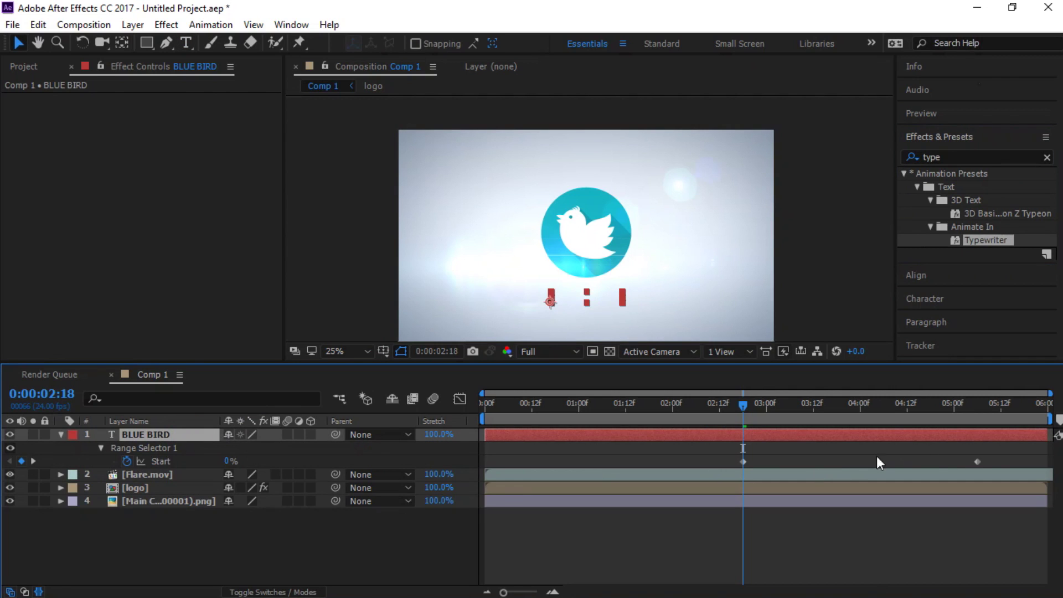
pyautogui.moveTo(978, 461); pyautogui.dragTo(709, 464)
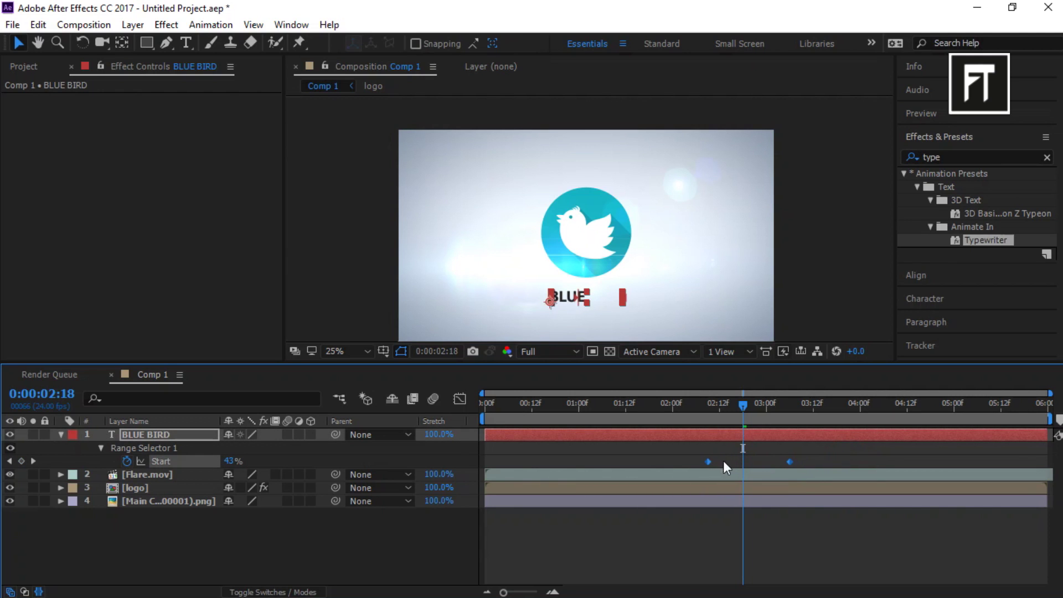
# Easy Ease the Typewriter Start keyframes and steepen their speed curve in the Graph Editor
pyautogui.rightClick(710, 461)
pyautogui.moveTo(782, 448)
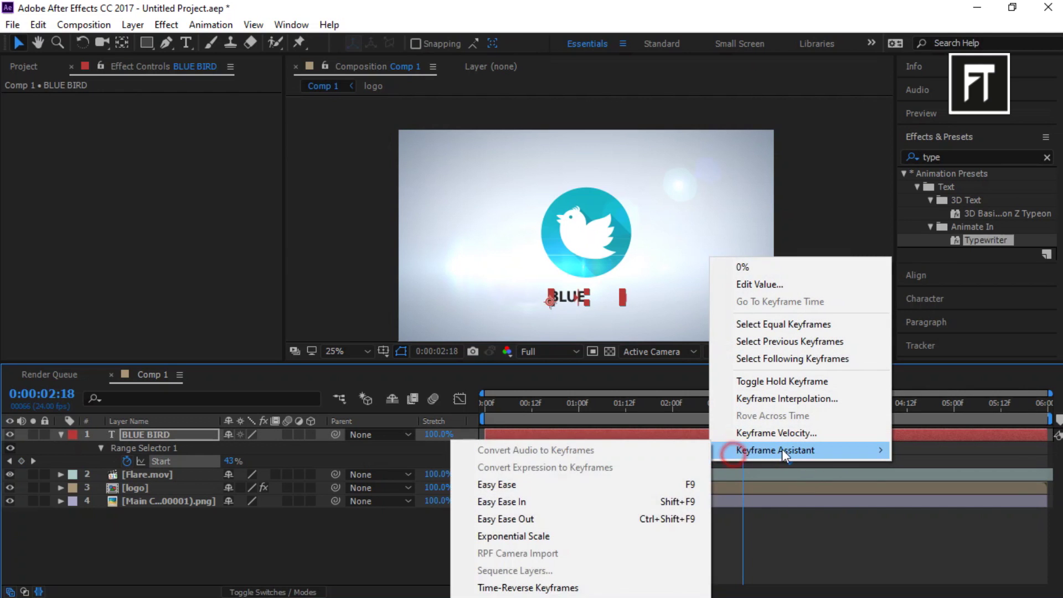
pyautogui.click(567, 482)
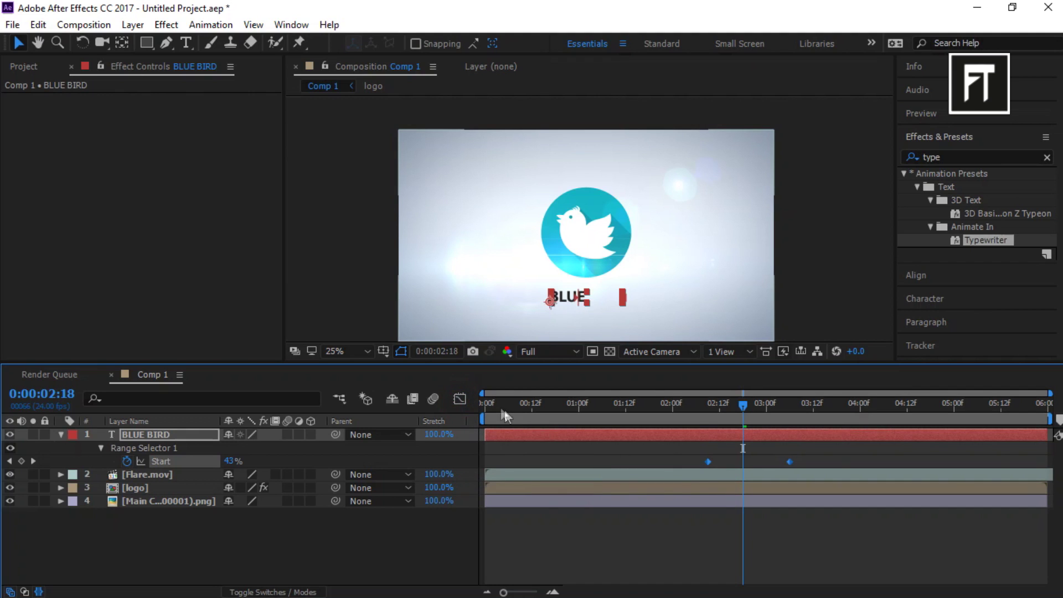
pyautogui.click(460, 398)
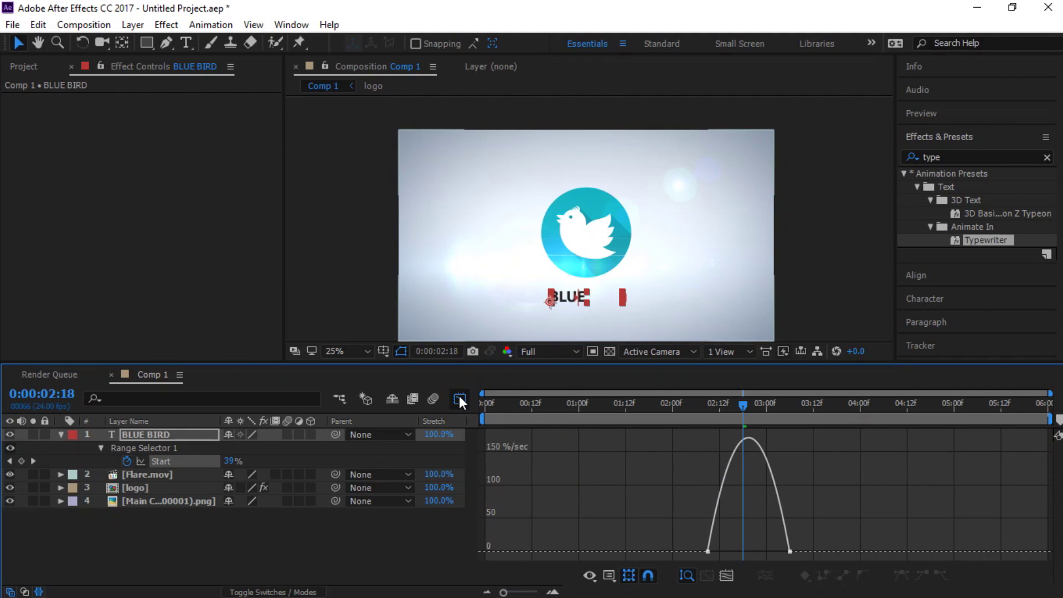
pyautogui.click(615, 575)
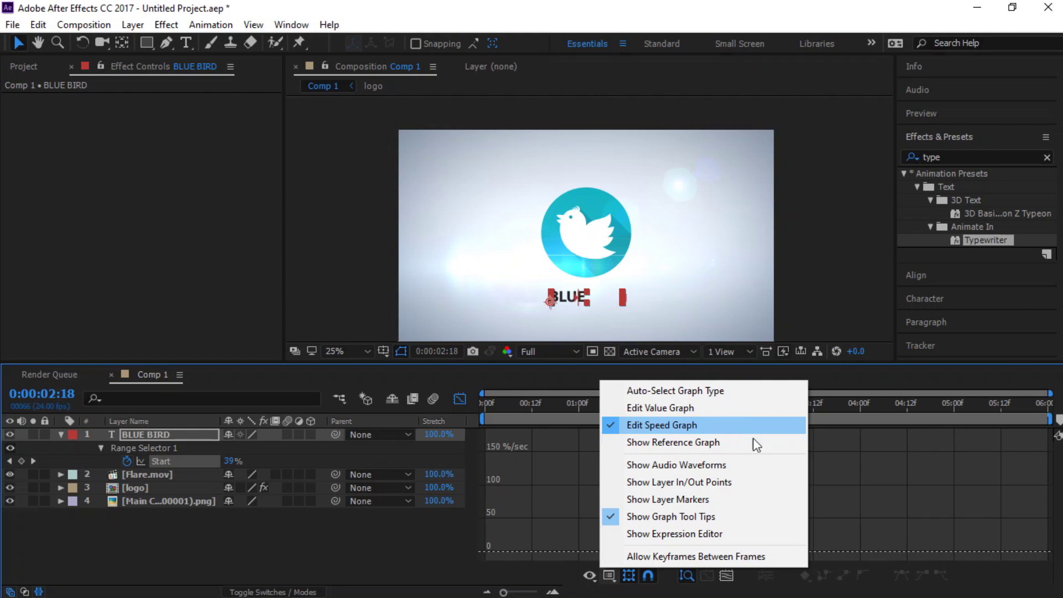
pyautogui.click(888, 497)
pyautogui.moveTo(893, 493); pyautogui.dragTo(675, 564)
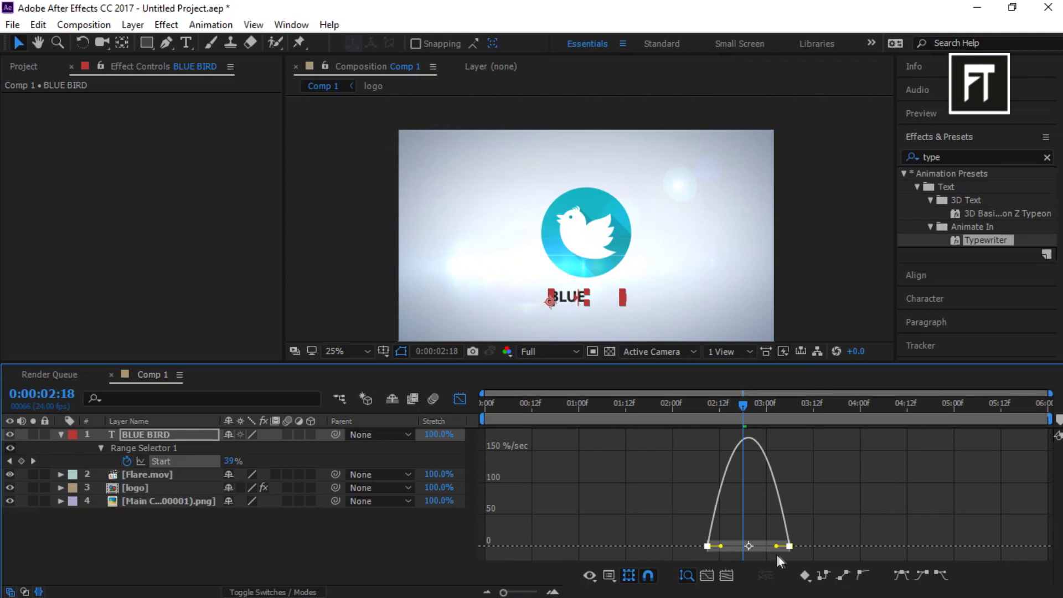
pyautogui.moveTo(770, 547); pyautogui.dragTo(748, 548)
pyautogui.click(464, 400)
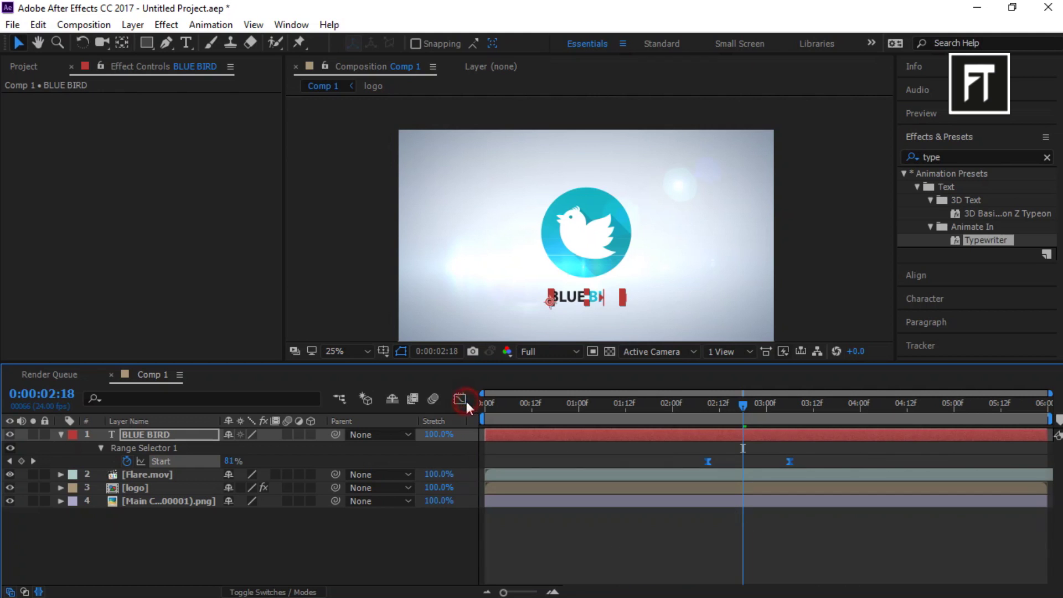
pyautogui.click(61, 435)
# Keyframe Flare.mov's Rotation from 0° at 3:00 to -30° at the end
pyautogui.click(160, 451)
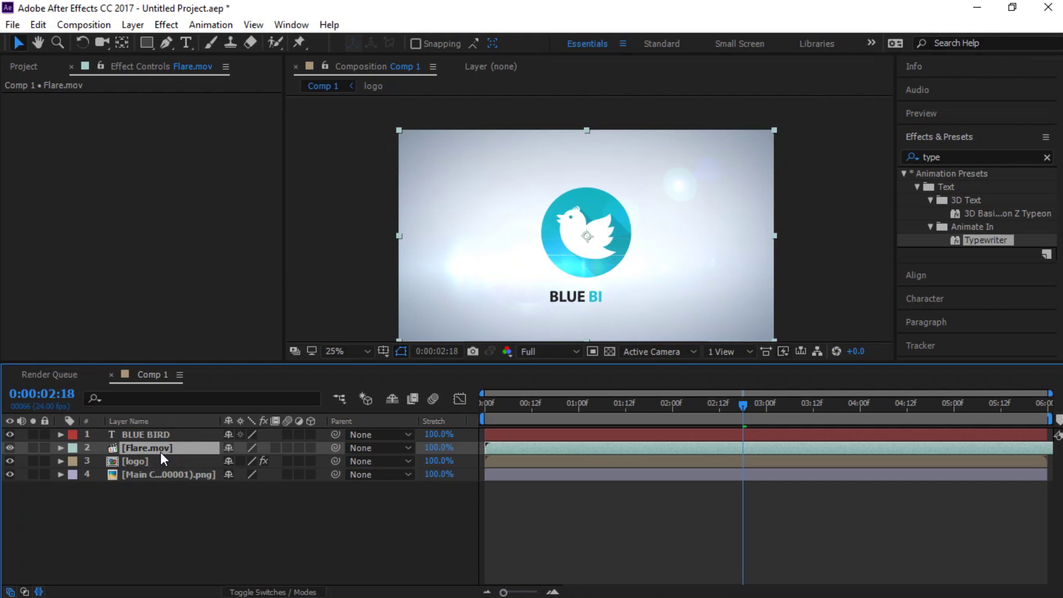
pyautogui.press('r')
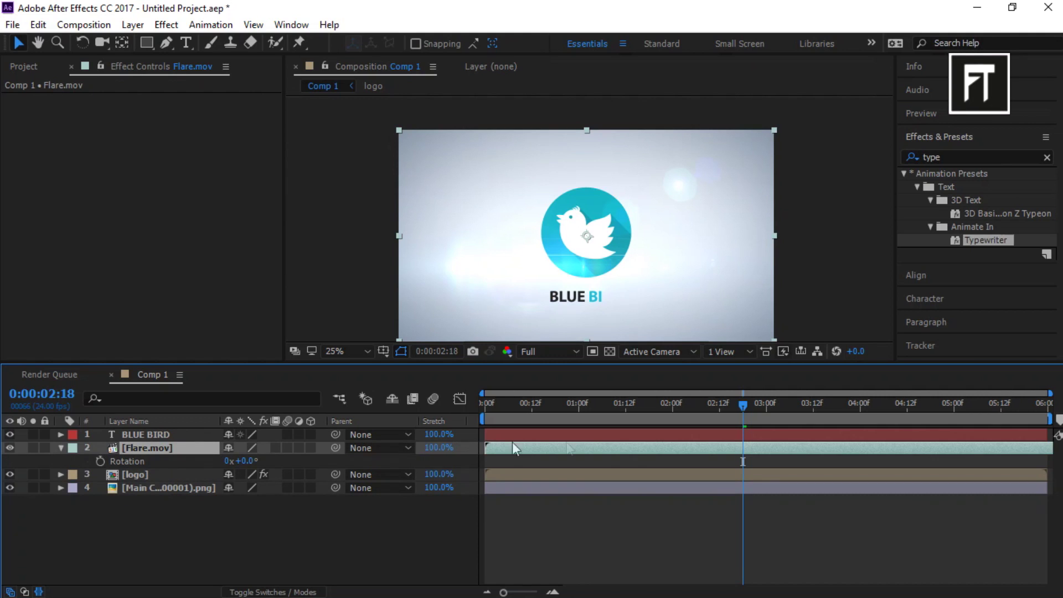
pyautogui.moveTo(740, 407); pyautogui.dragTo(766, 454)
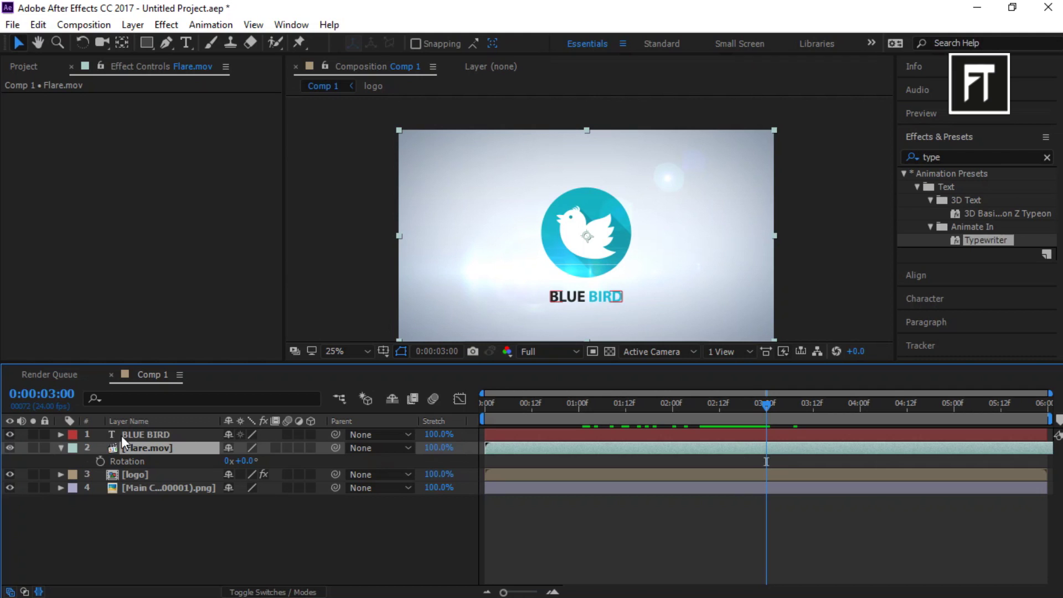
pyautogui.click(101, 462)
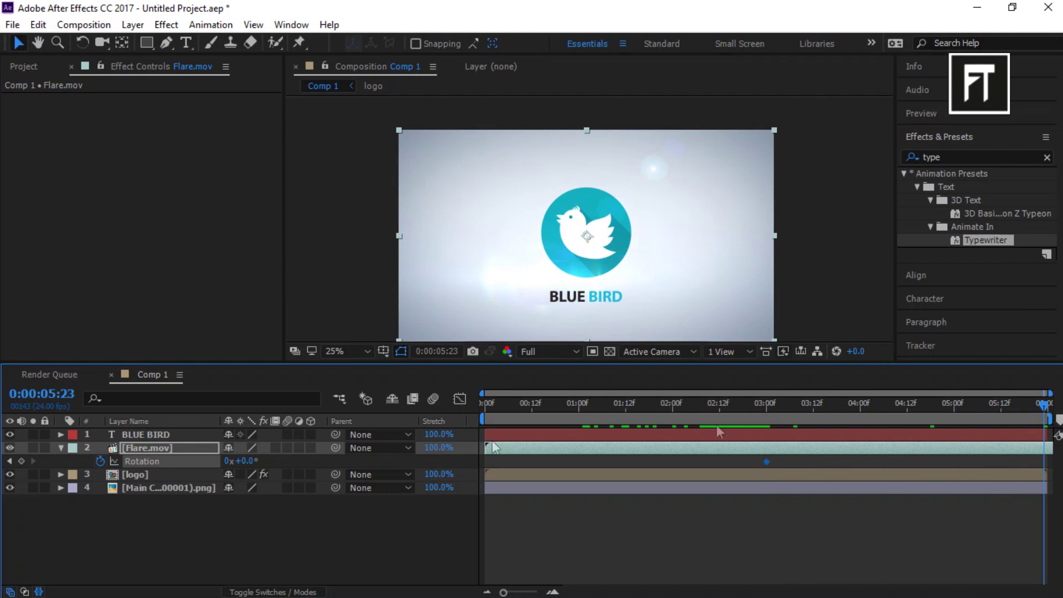
pyautogui.moveTo(251, 461); pyautogui.dragTo(223, 462)
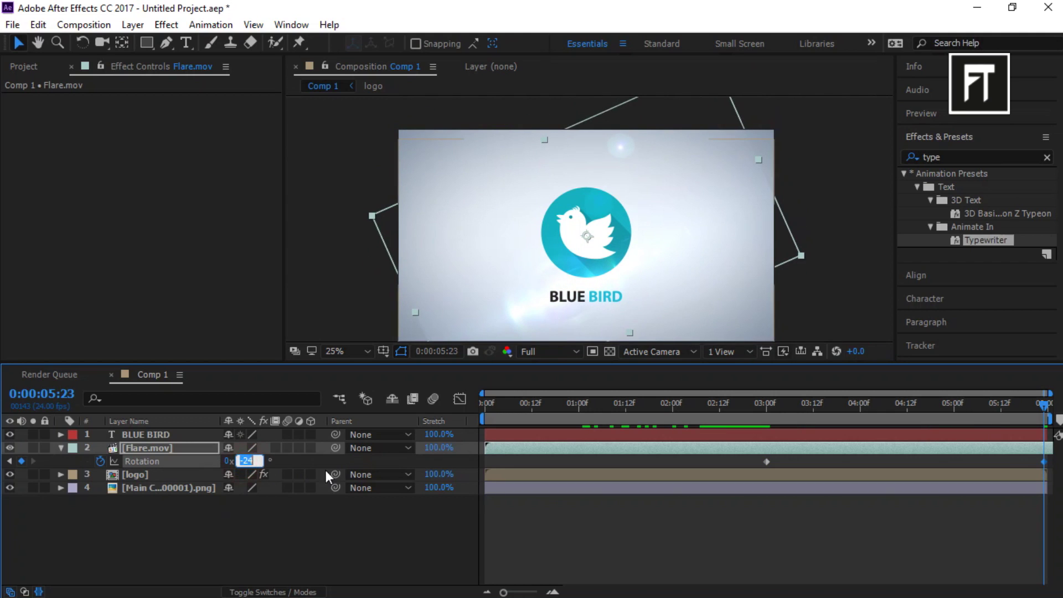
pyautogui.write('-30')
pyautogui.press('Return')
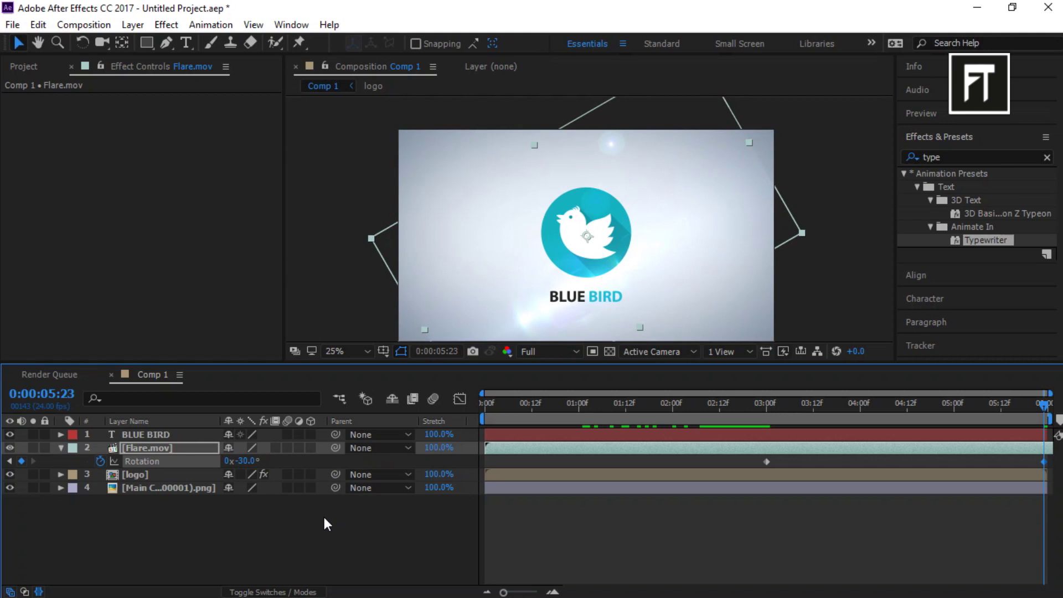
pyautogui.click(327, 523)
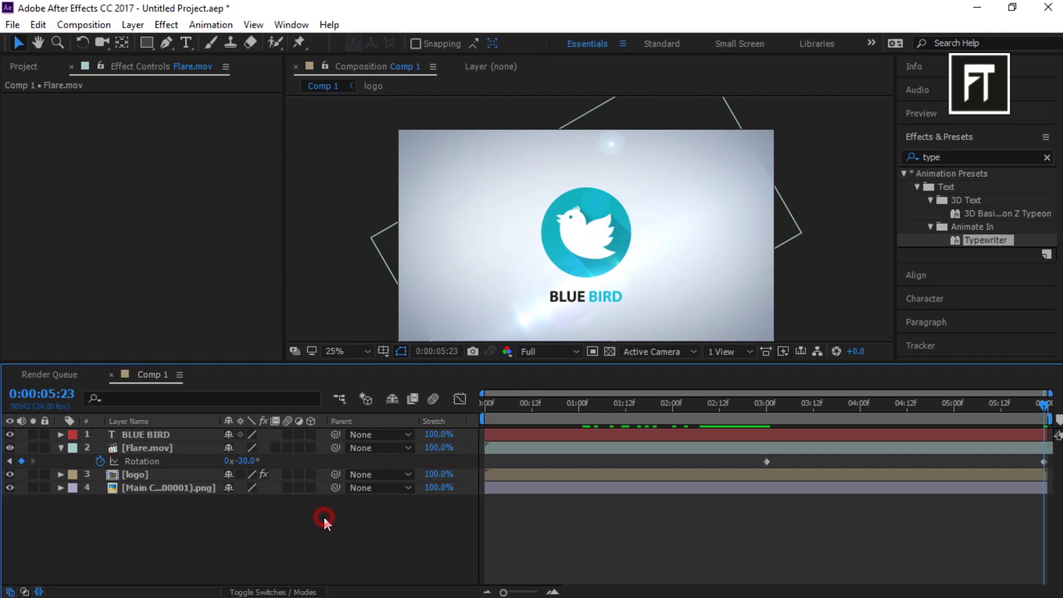
pyautogui.click(172, 436)
# Move the BLUE BIRD layer below Flare.mov in the layer stack
pyautogui.press('.')
pyautogui.press('.')
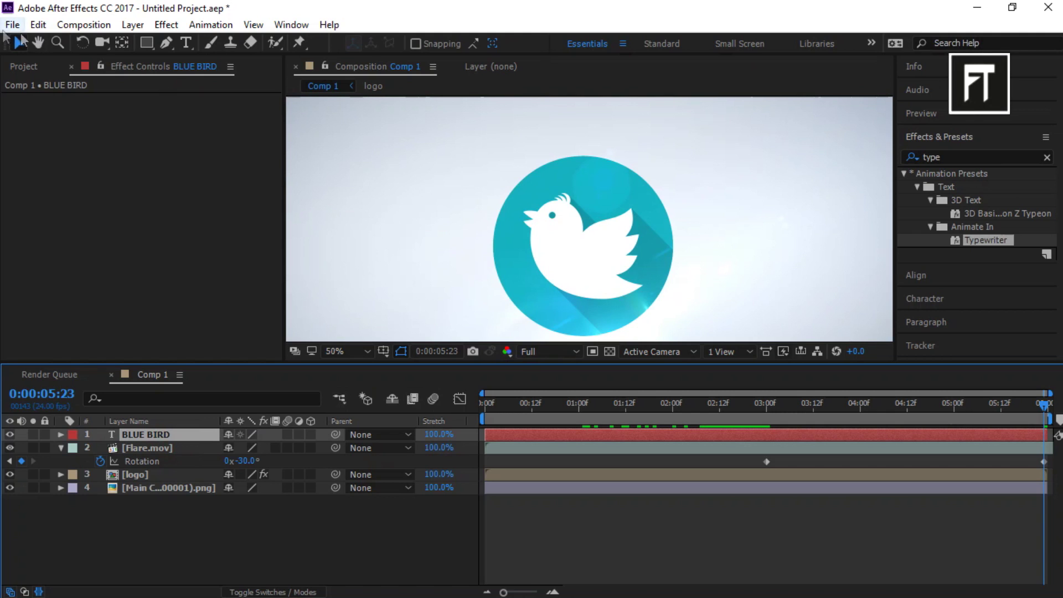
pyautogui.moveTo(617, 332); pyautogui.dragTo(597, 175)
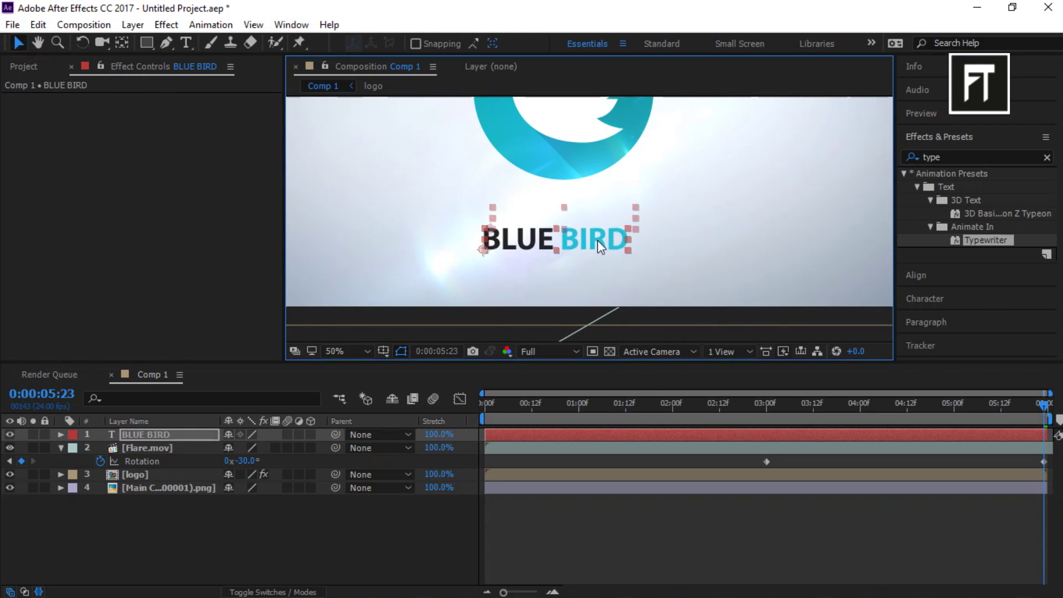
pyautogui.moveTo(154, 434); pyautogui.dragTo(157, 470)
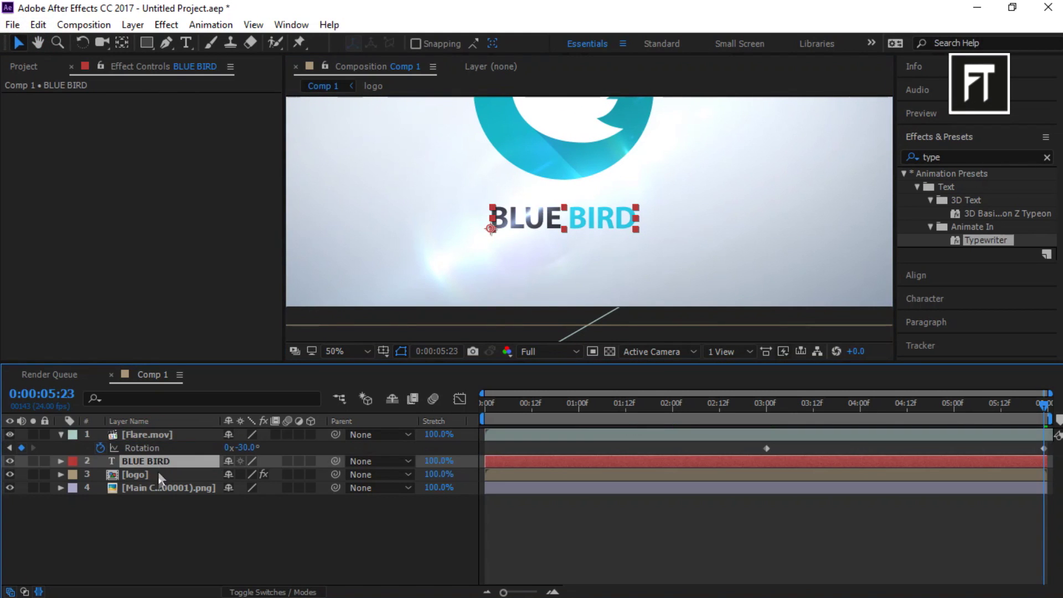
pyautogui.click(169, 545)
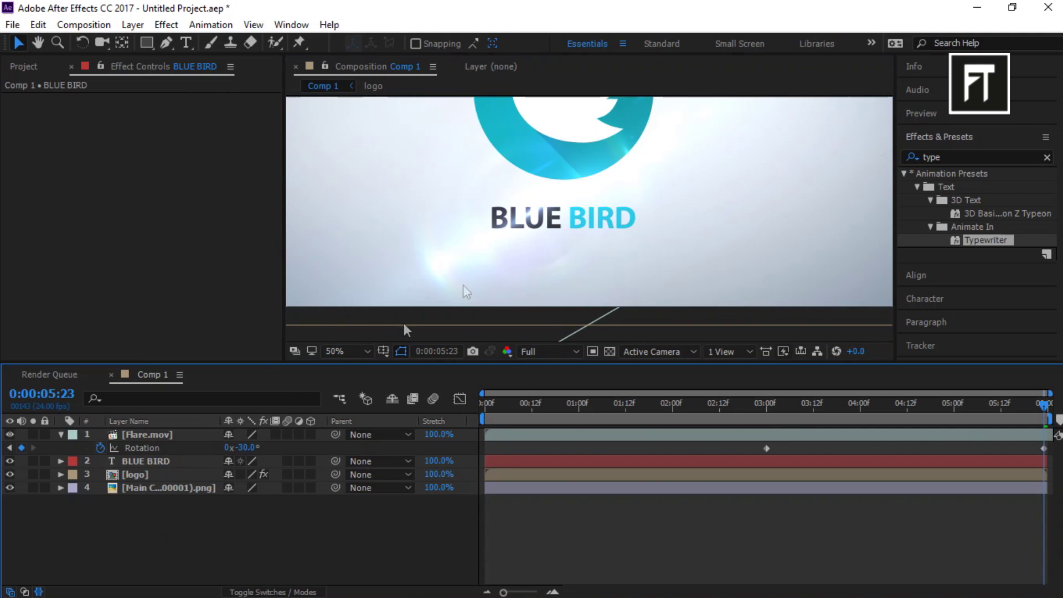
pyautogui.press(',')
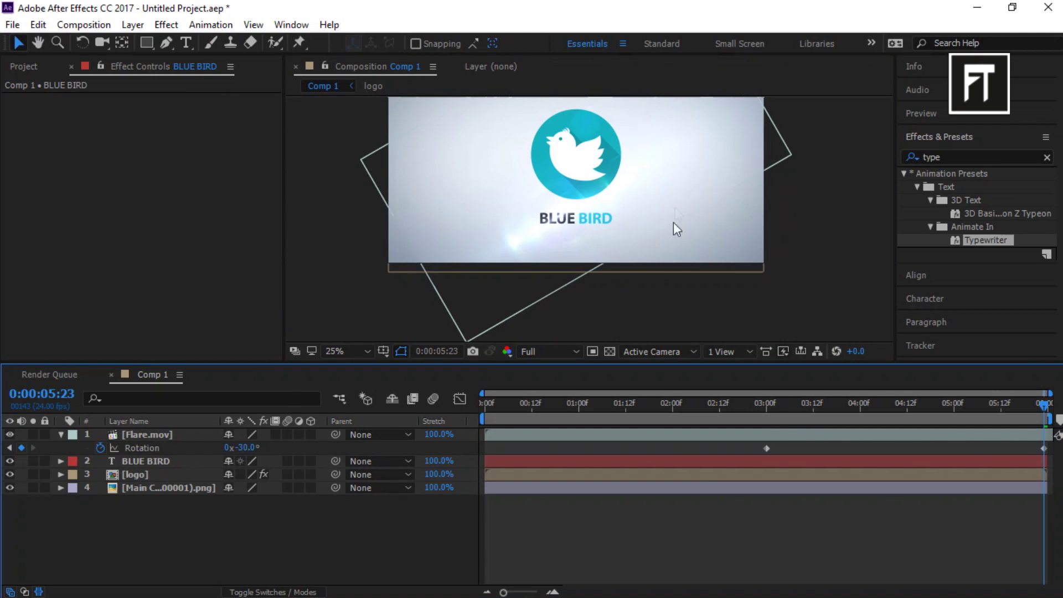
pyautogui.click(61, 435)
# Fit the whole frame in the viewer and play the intro from the first frame
pyautogui.click(921, 113)
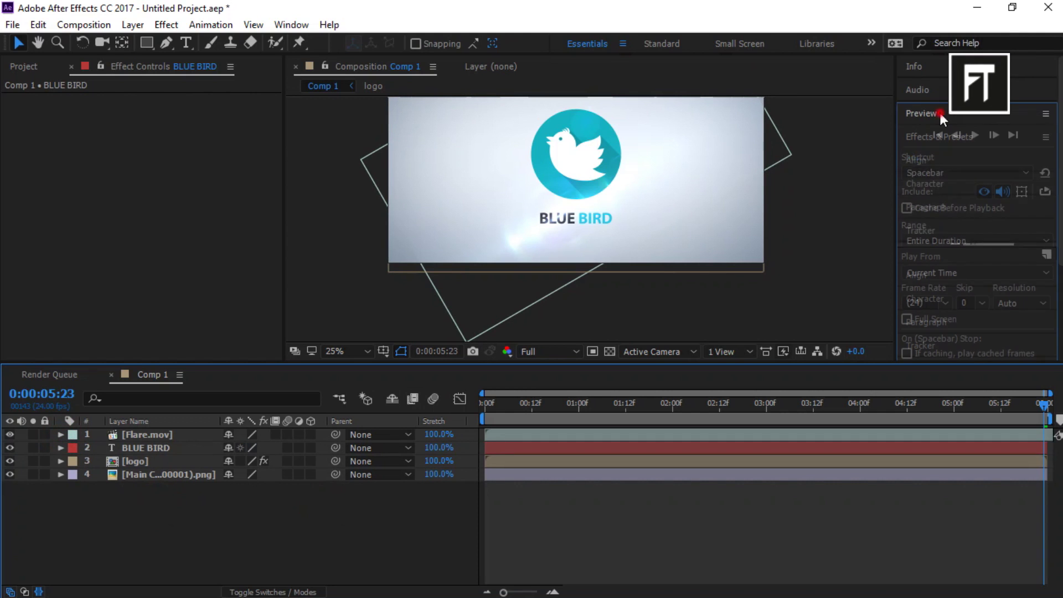
pyautogui.click(347, 351)
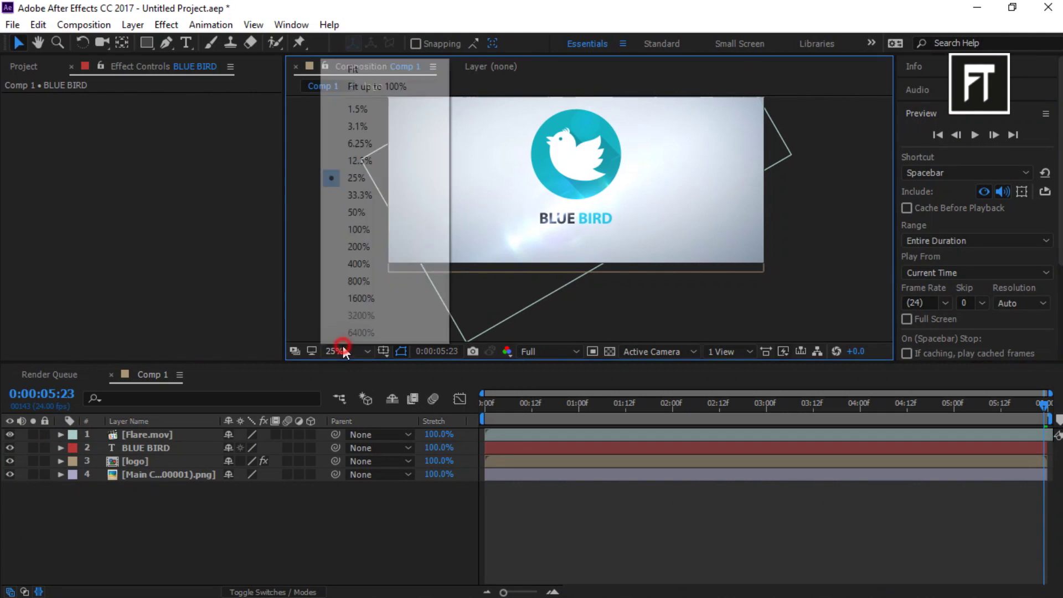
pyautogui.click(383, 88)
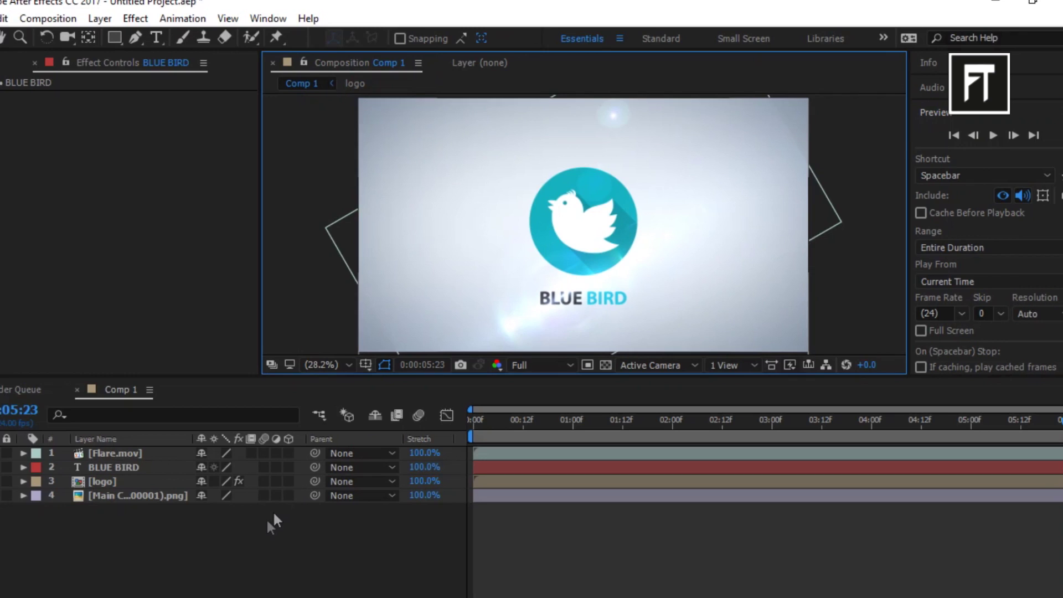
pyautogui.click(233, 546)
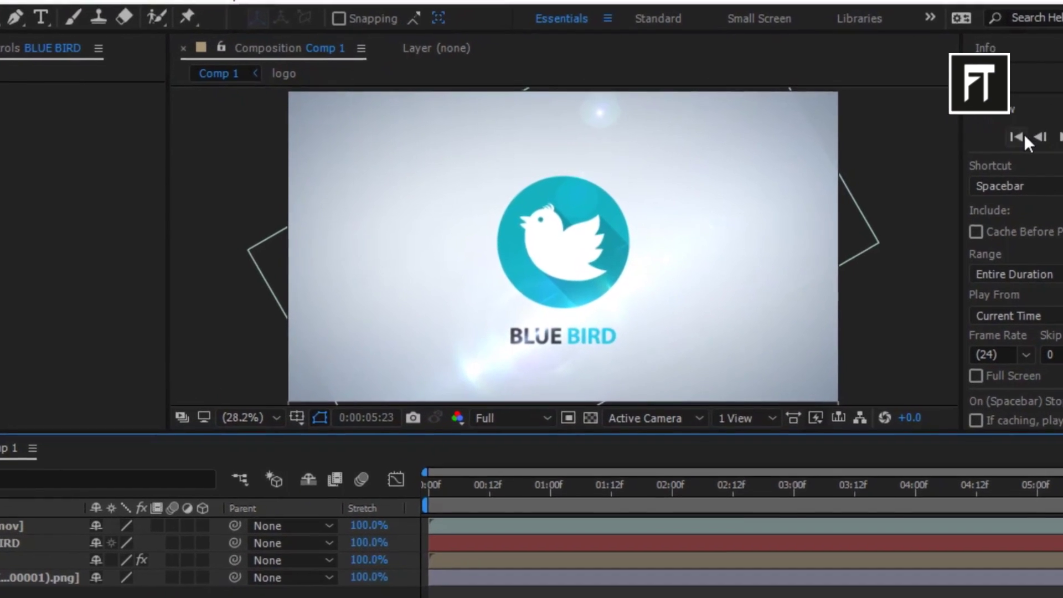
pyautogui.click(954, 135)
pyautogui.press('space')
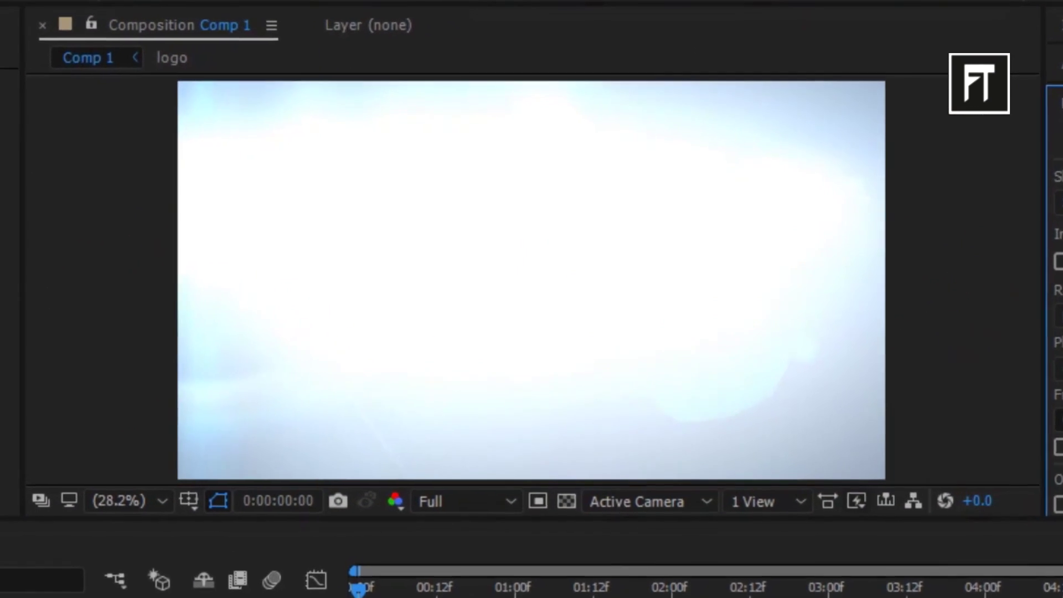